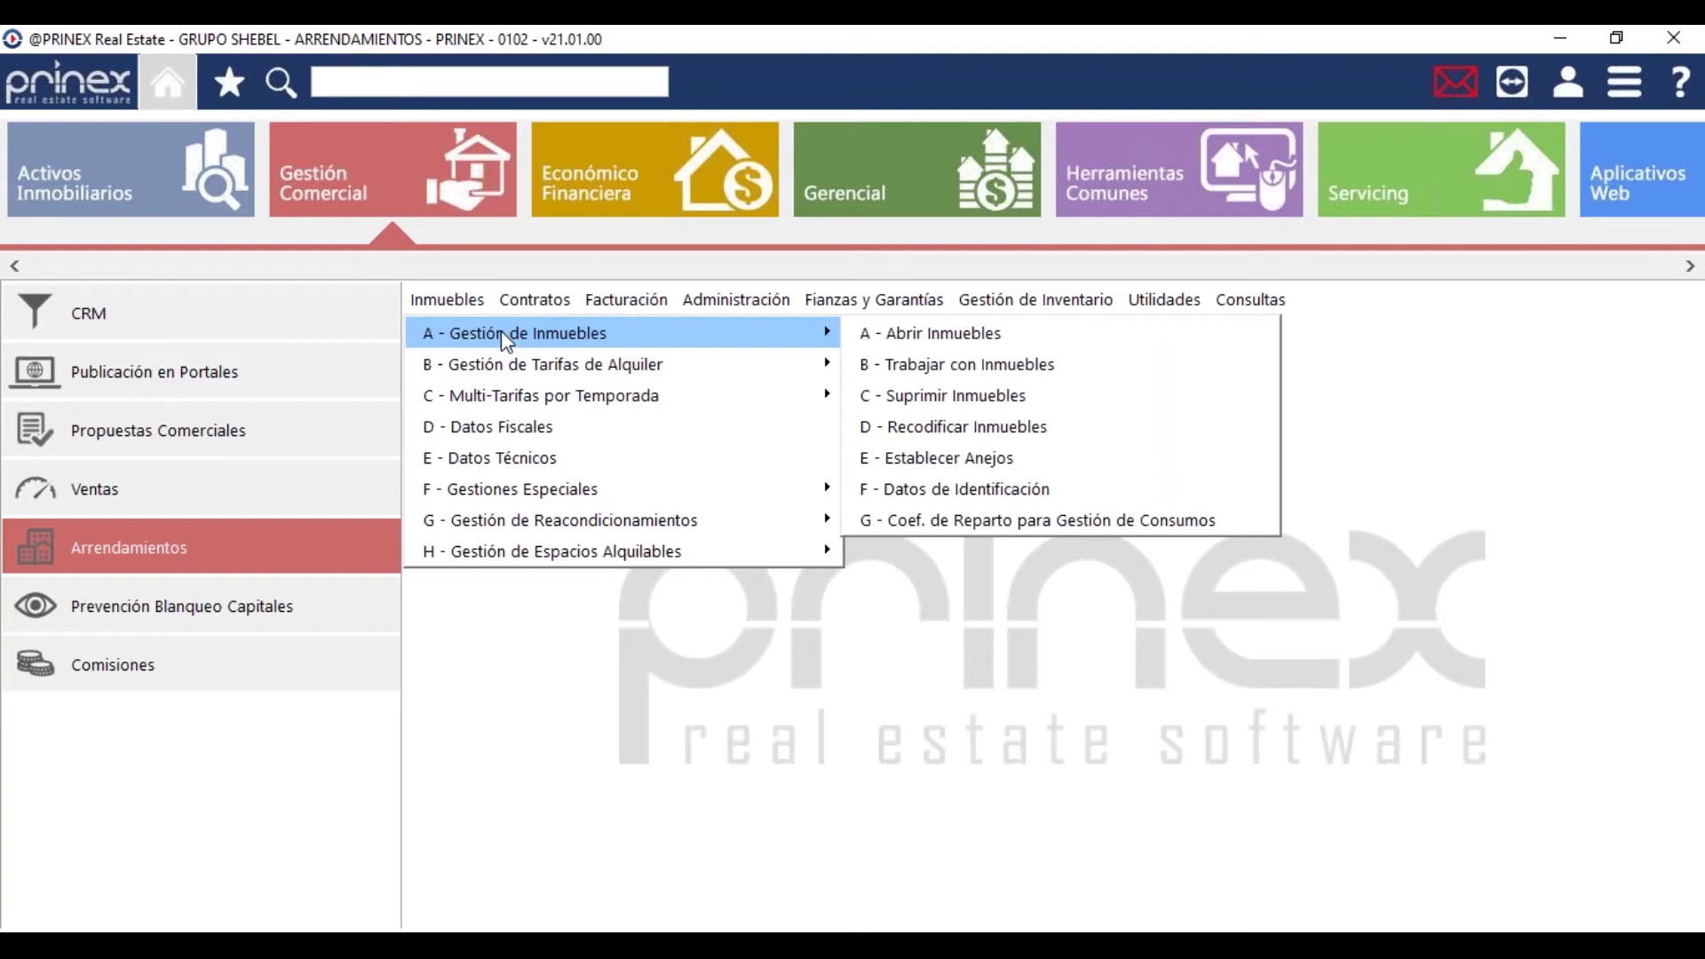
# Review the rental rate of dwelling VI-1 -D, including its deposit months, and close the rental rates without changing anything
pyautogui.moveTo(561, 364)
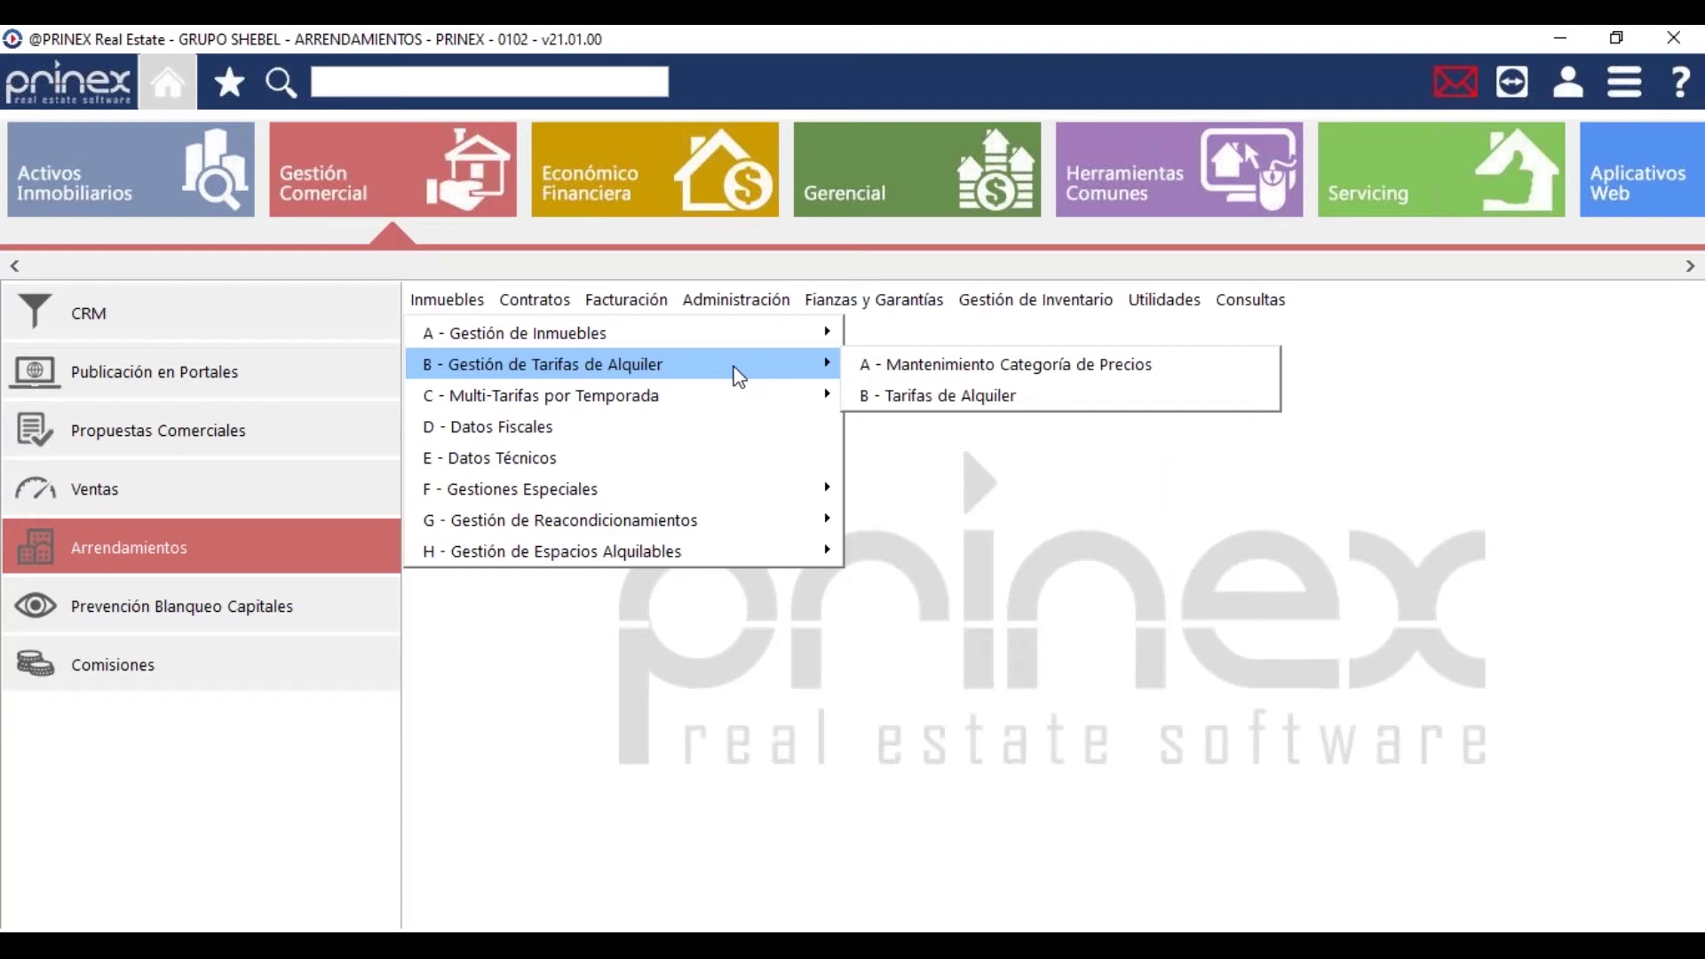
pyautogui.click(892, 401)
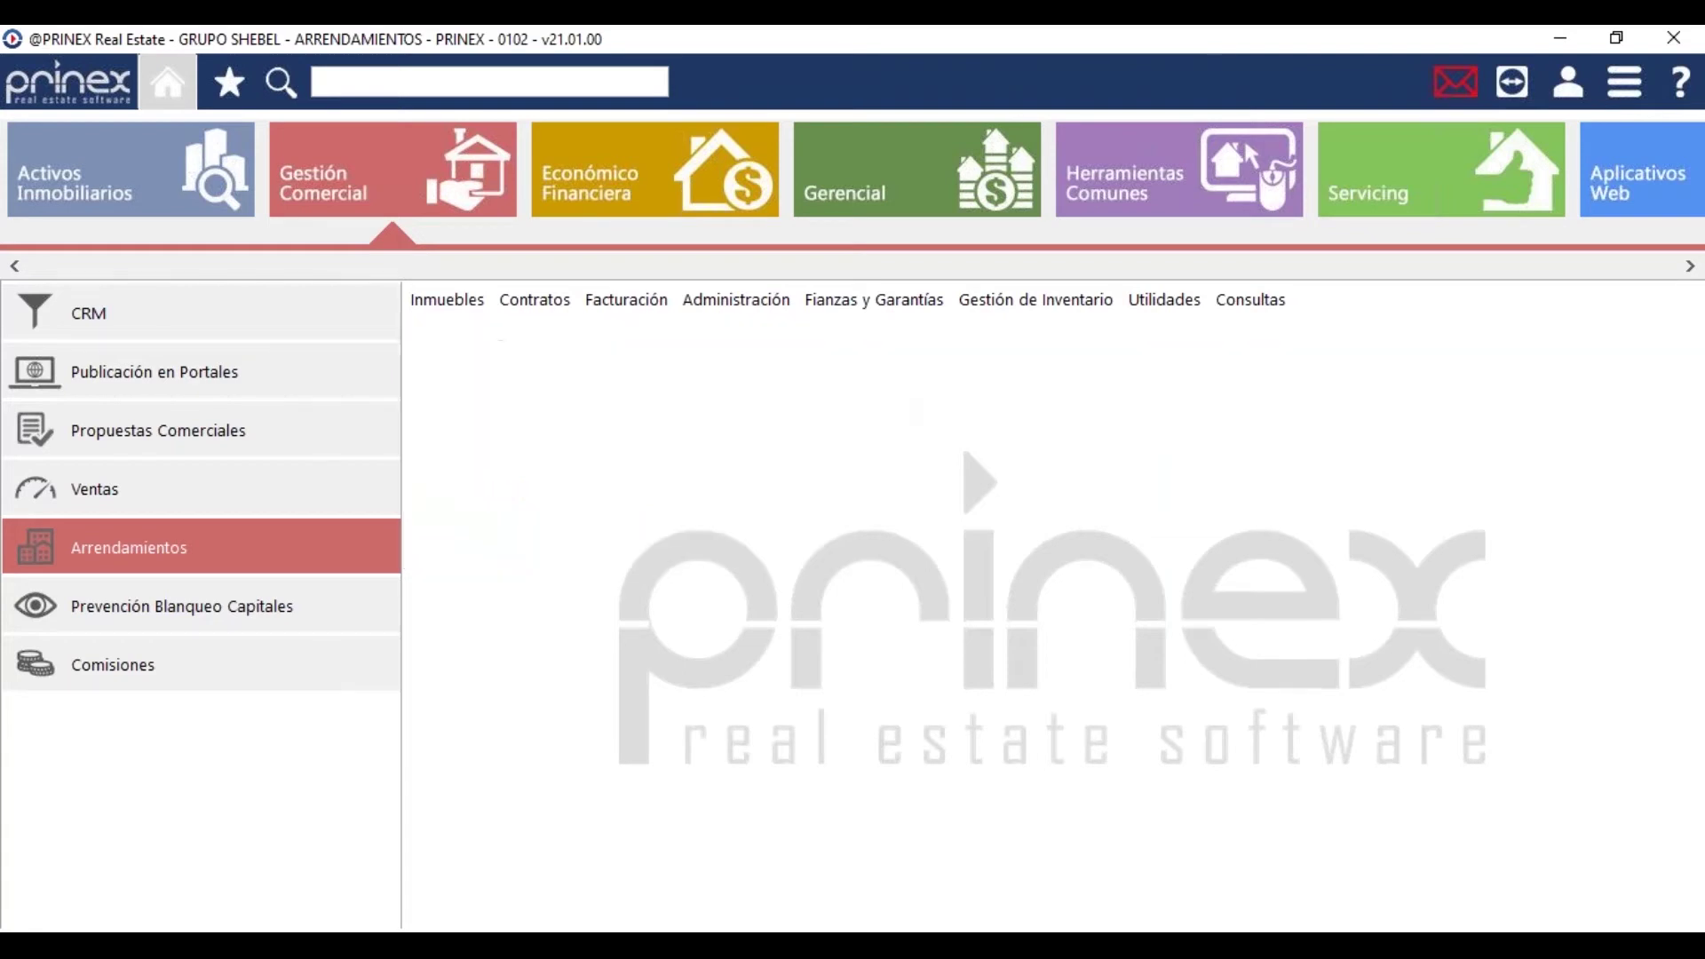
pyautogui.click(702, 448)
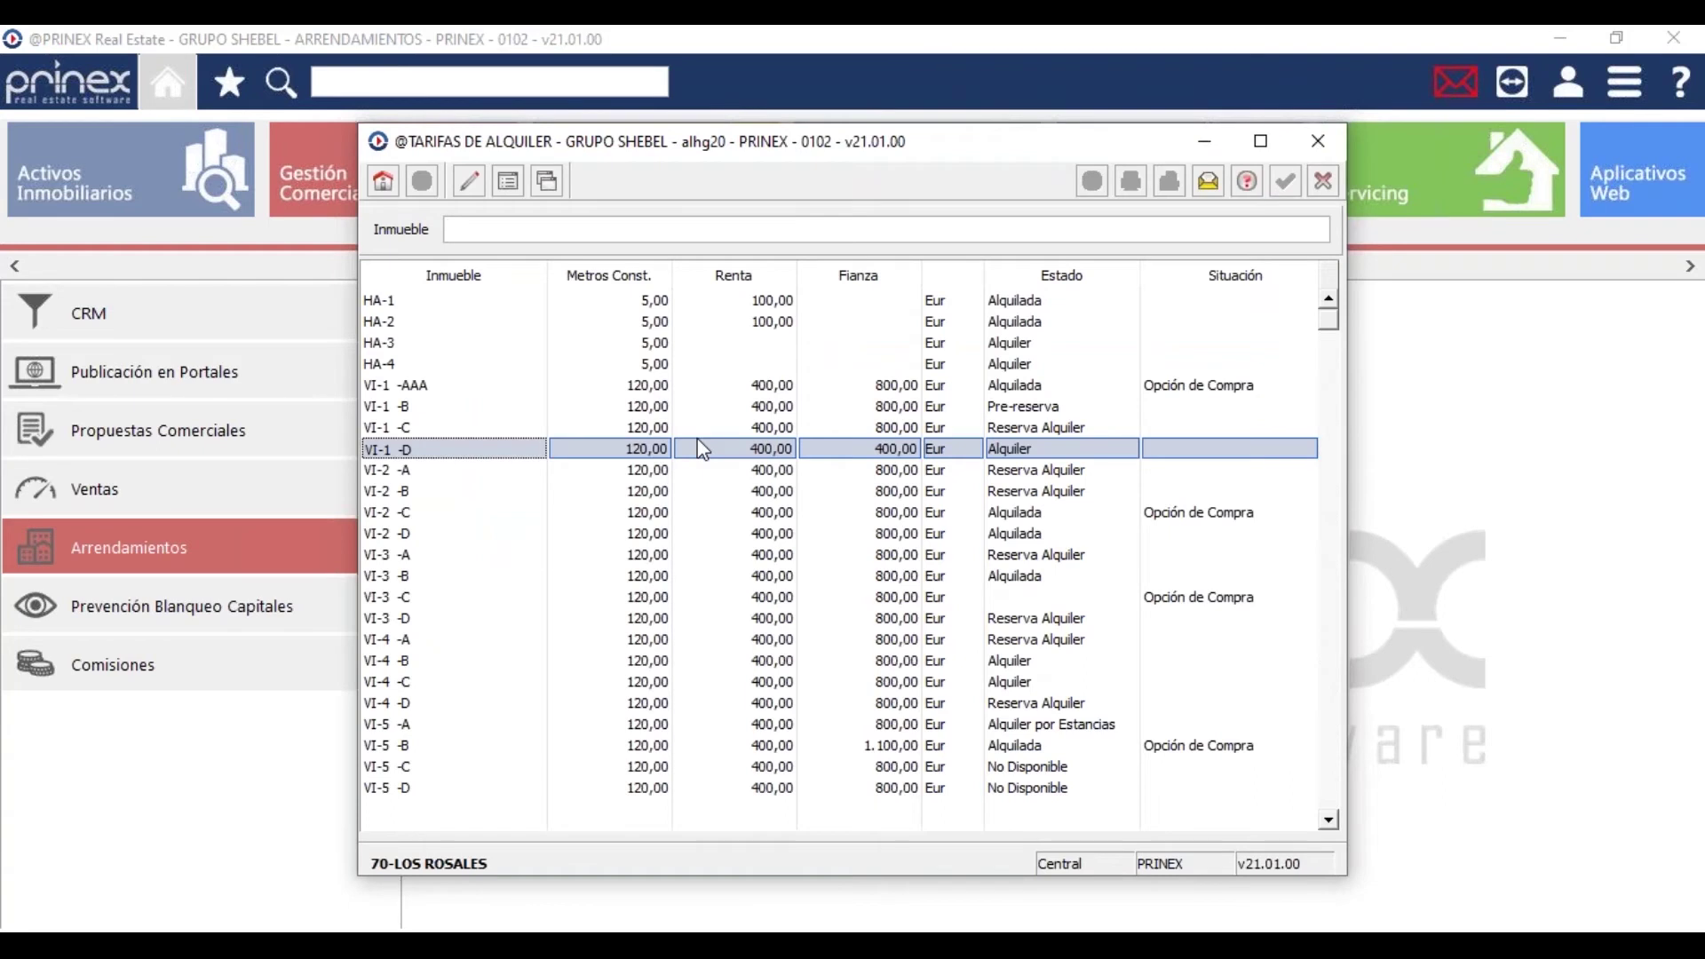
pyautogui.doubleClick(712, 450)
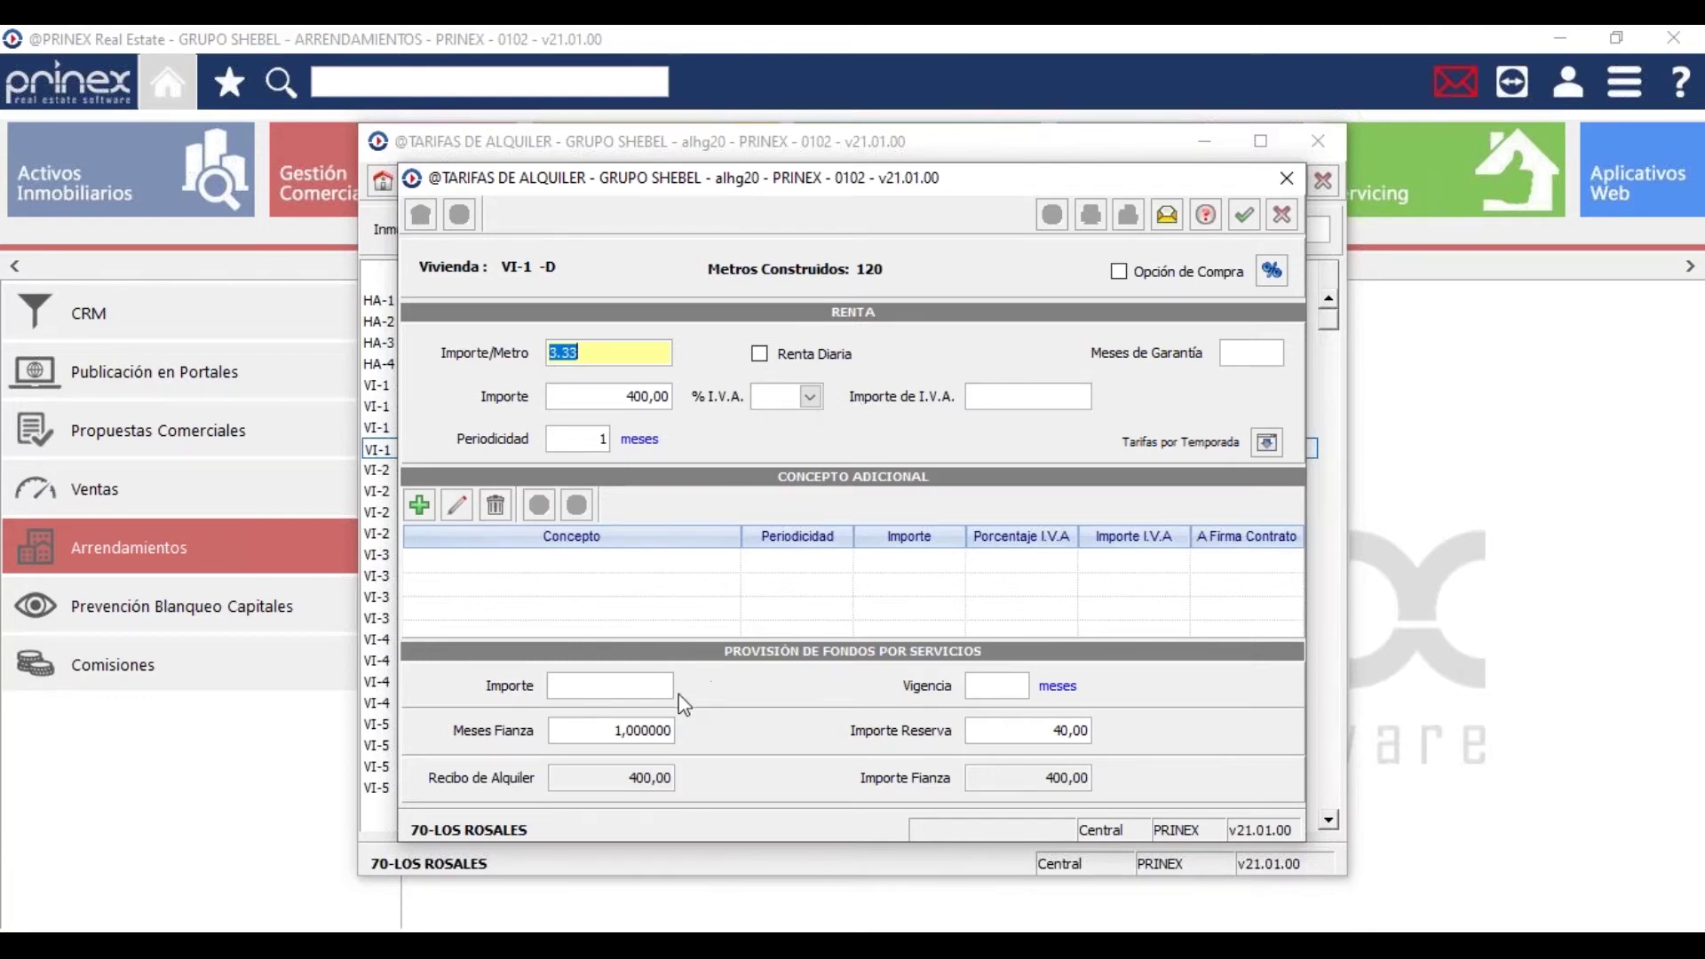
pyautogui.doubleClick(616, 732)
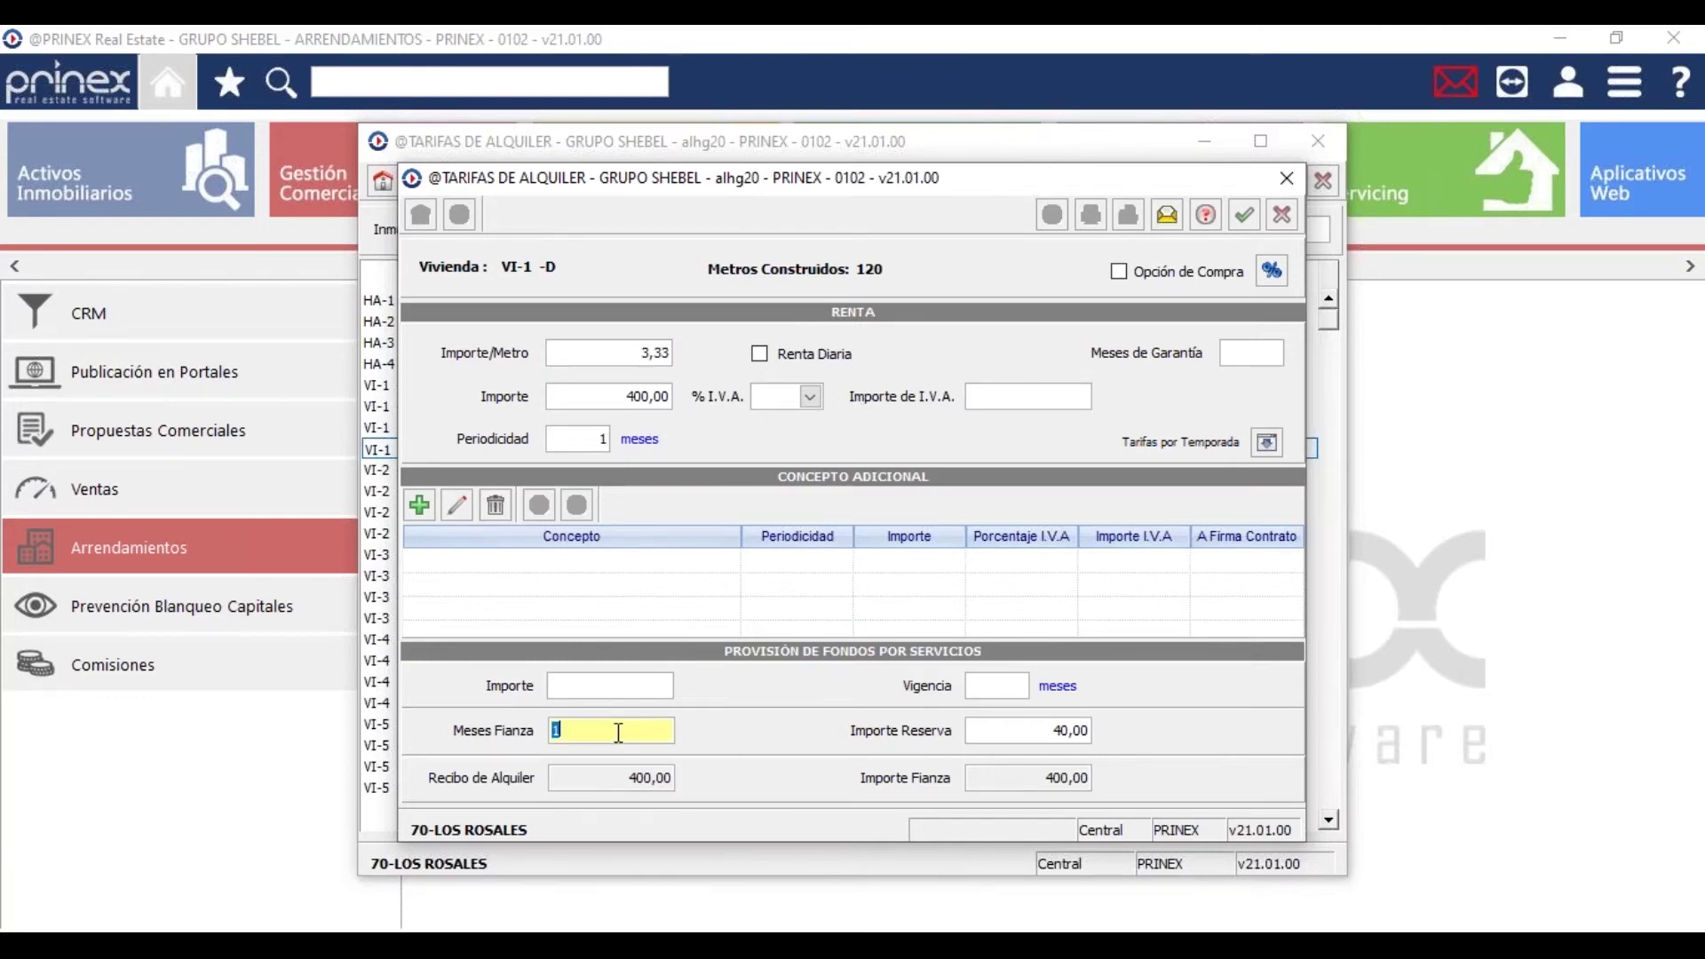
pyautogui.click(743, 724)
pyautogui.click(1282, 222)
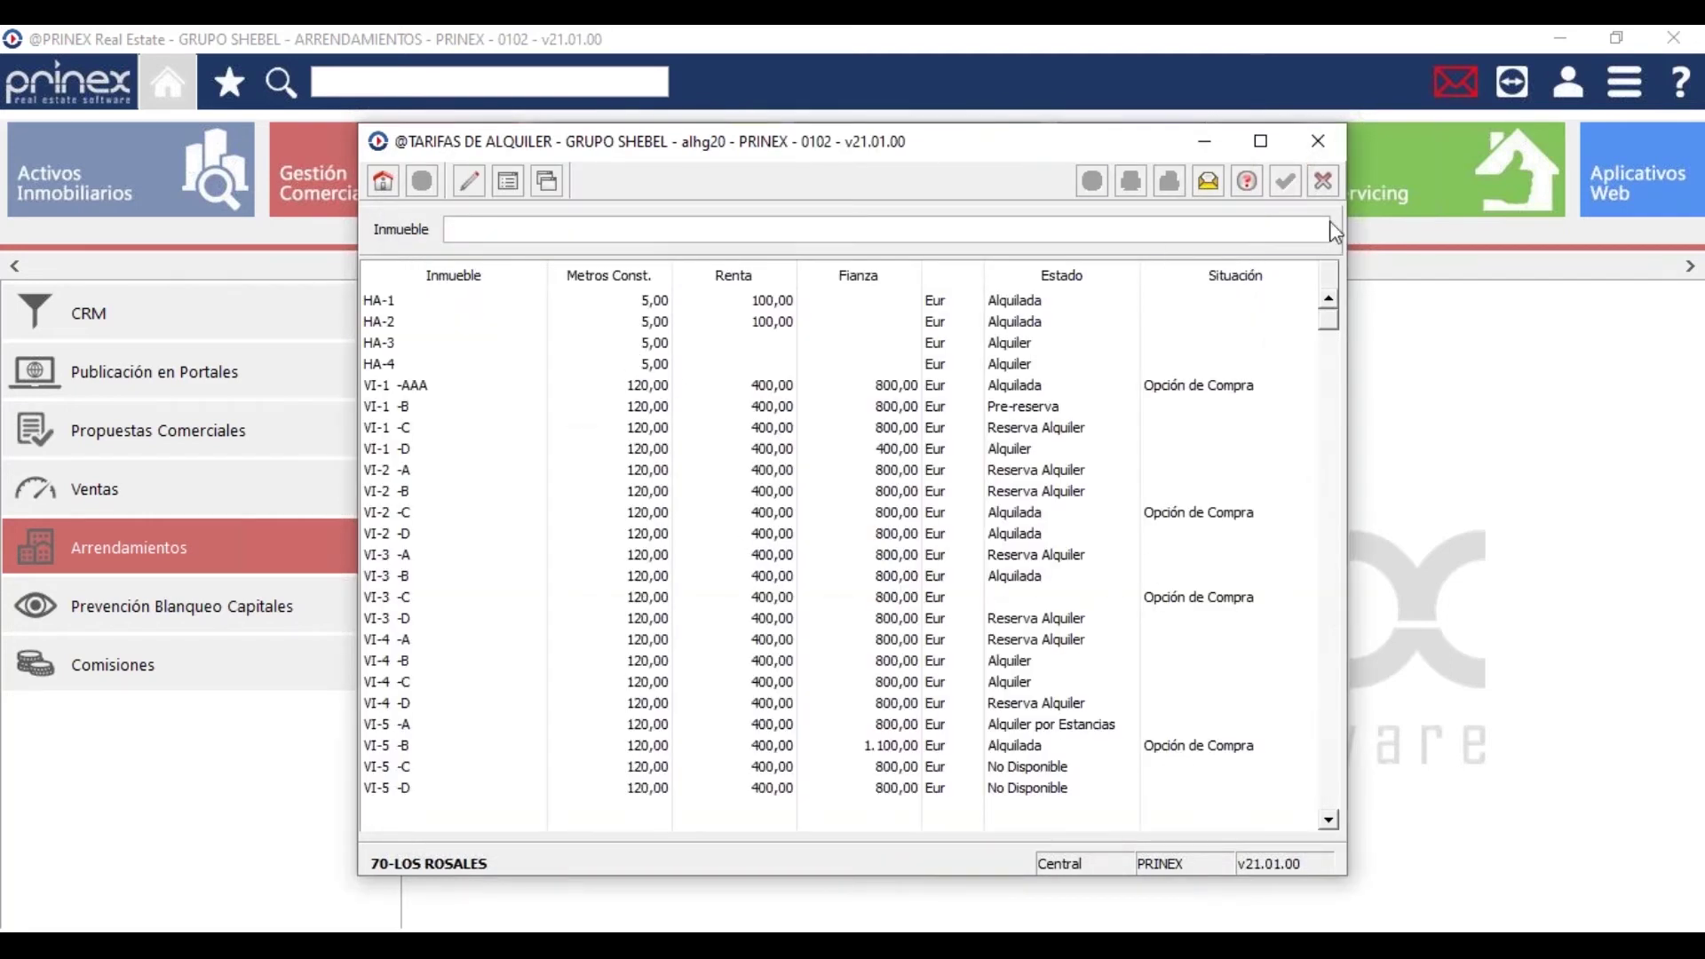
pyautogui.click(1324, 182)
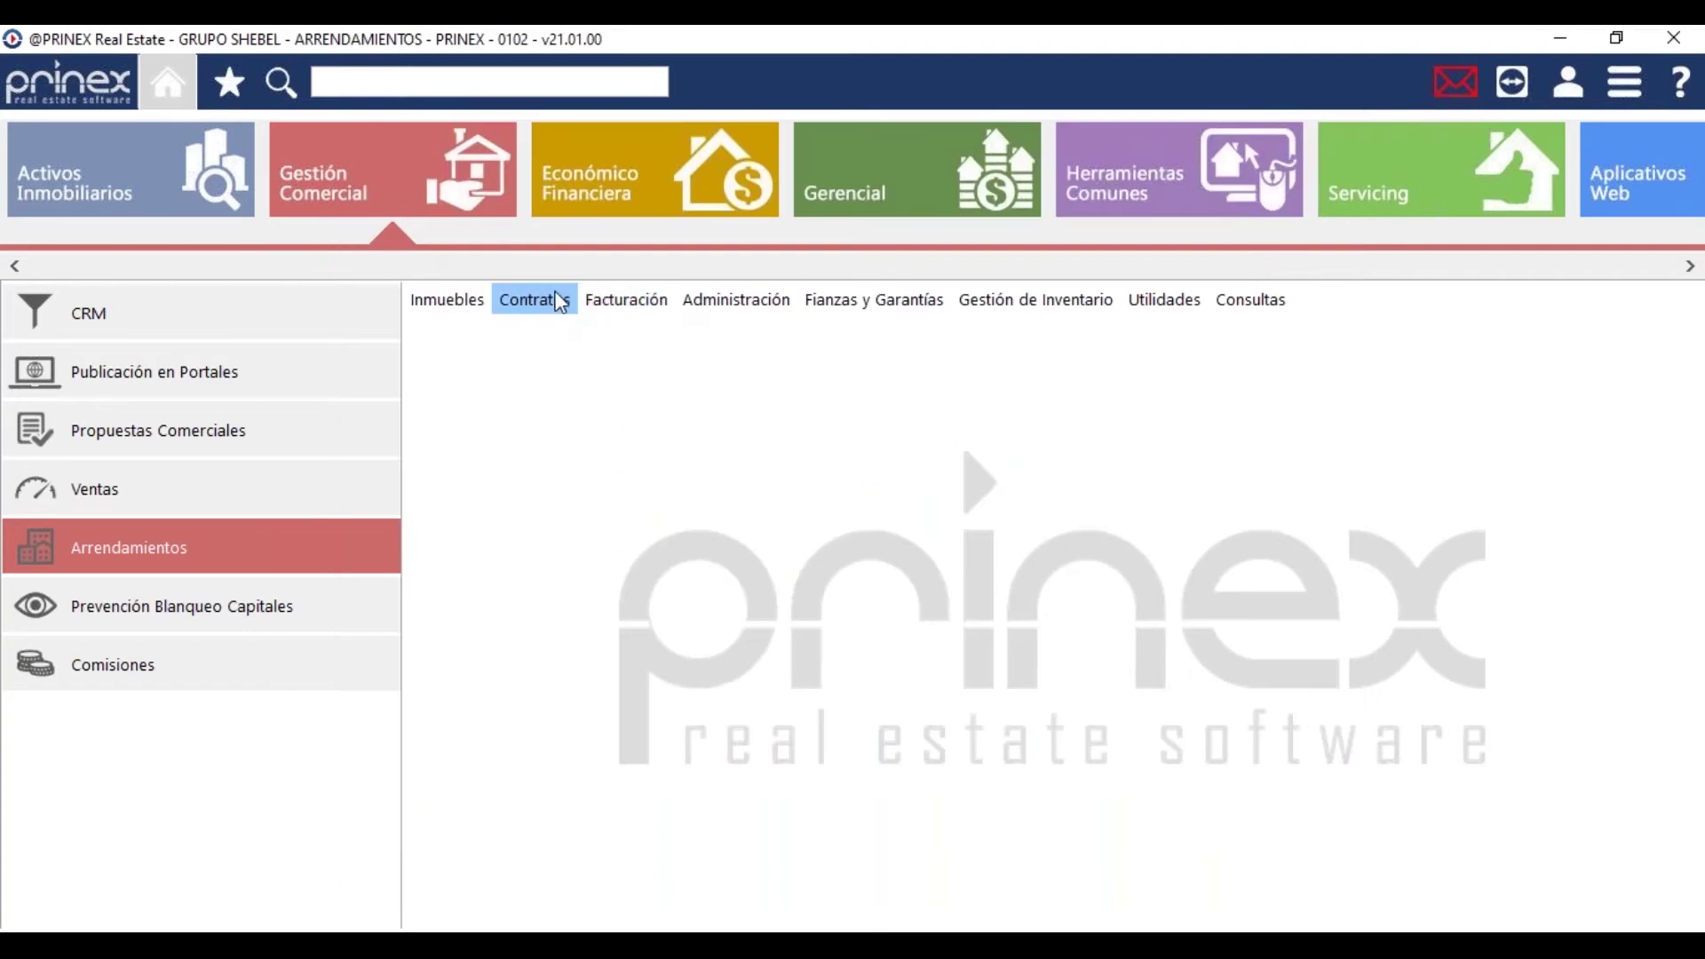
# Open the contract data of the rental operation for dwelling VI-1 -AAA
pyautogui.click(566, 310)
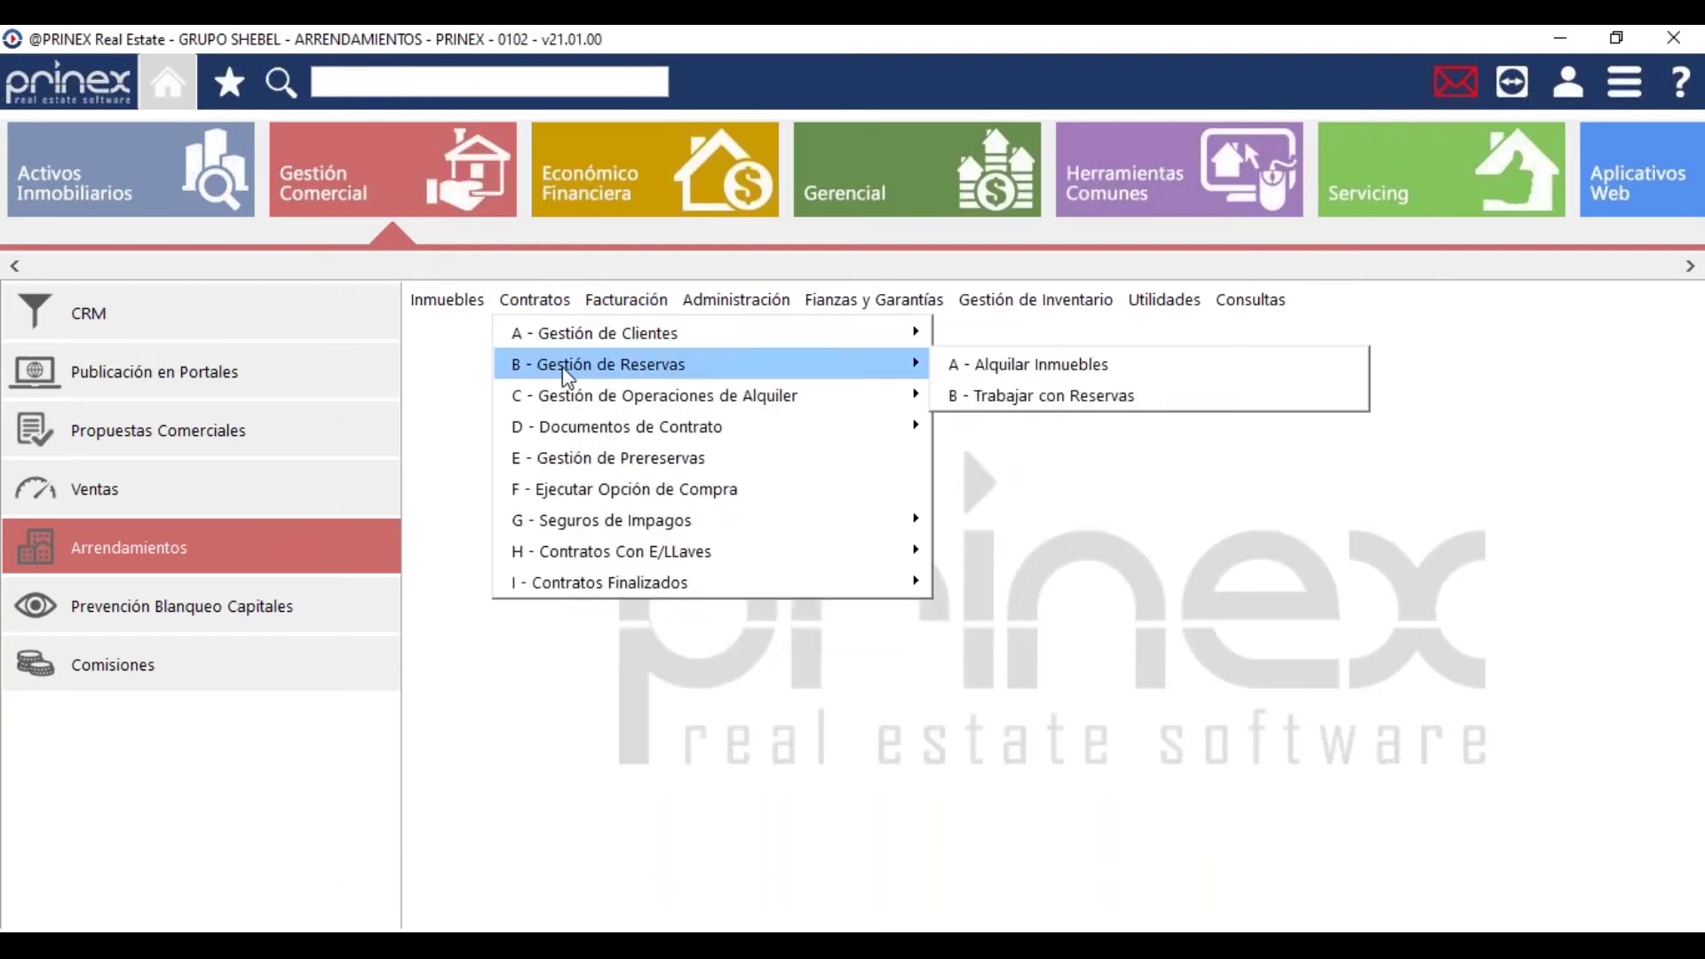
pyautogui.moveTo(720, 399)
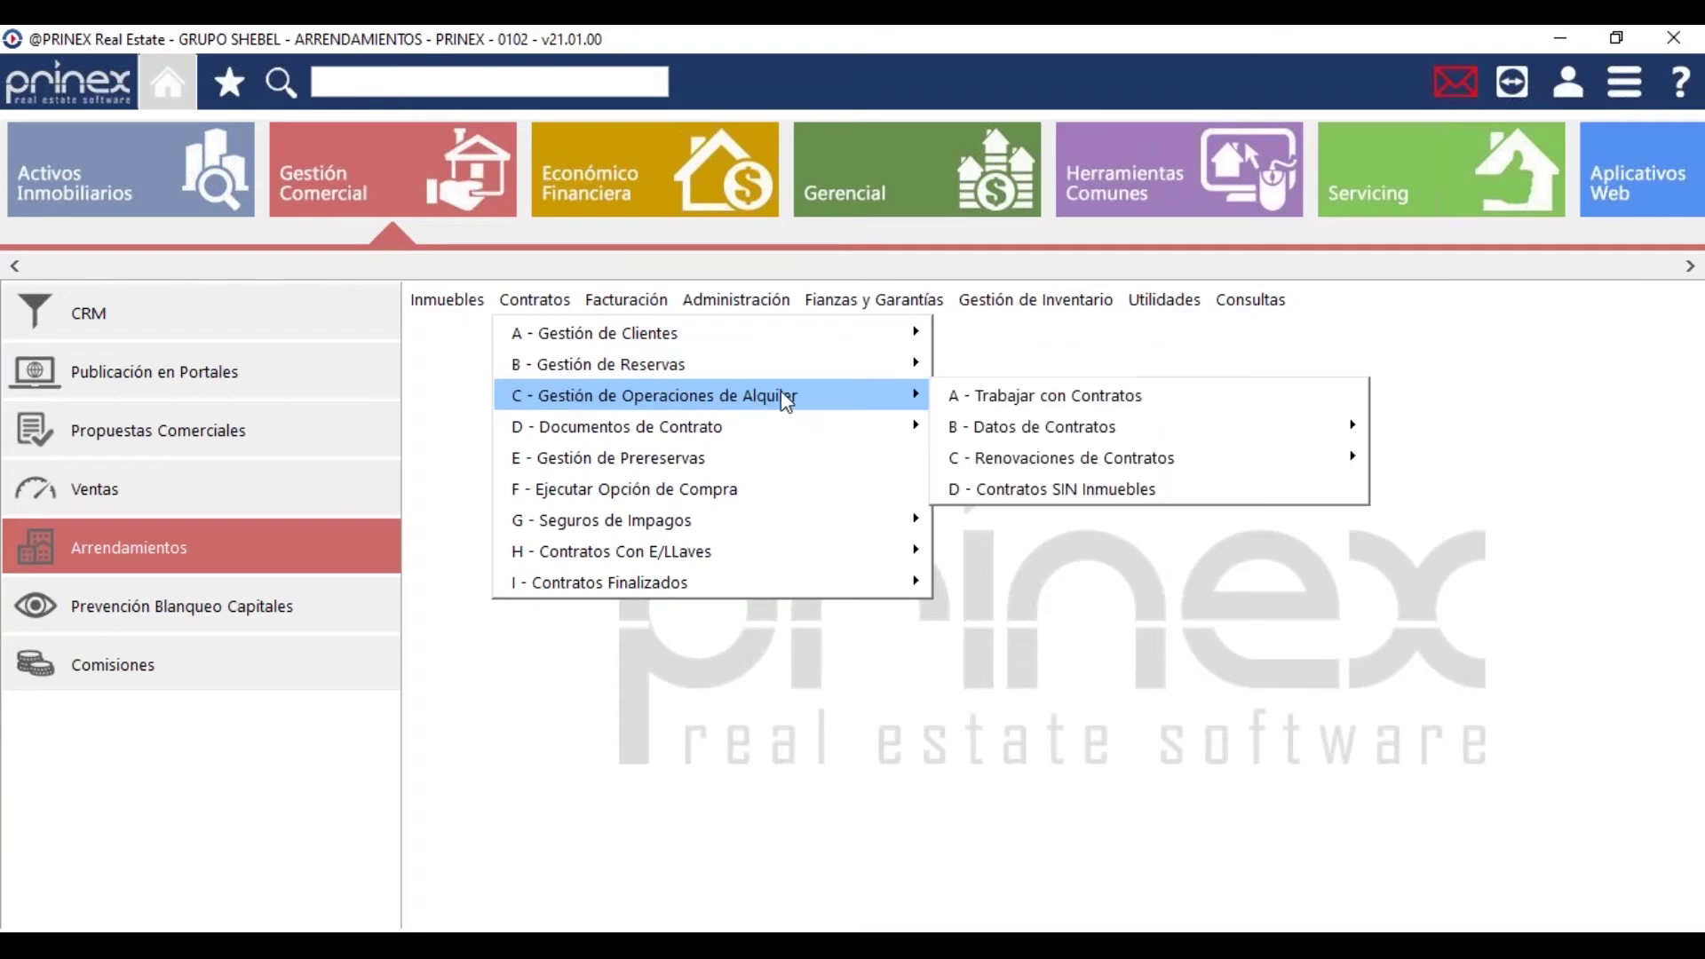
pyautogui.click(1006, 400)
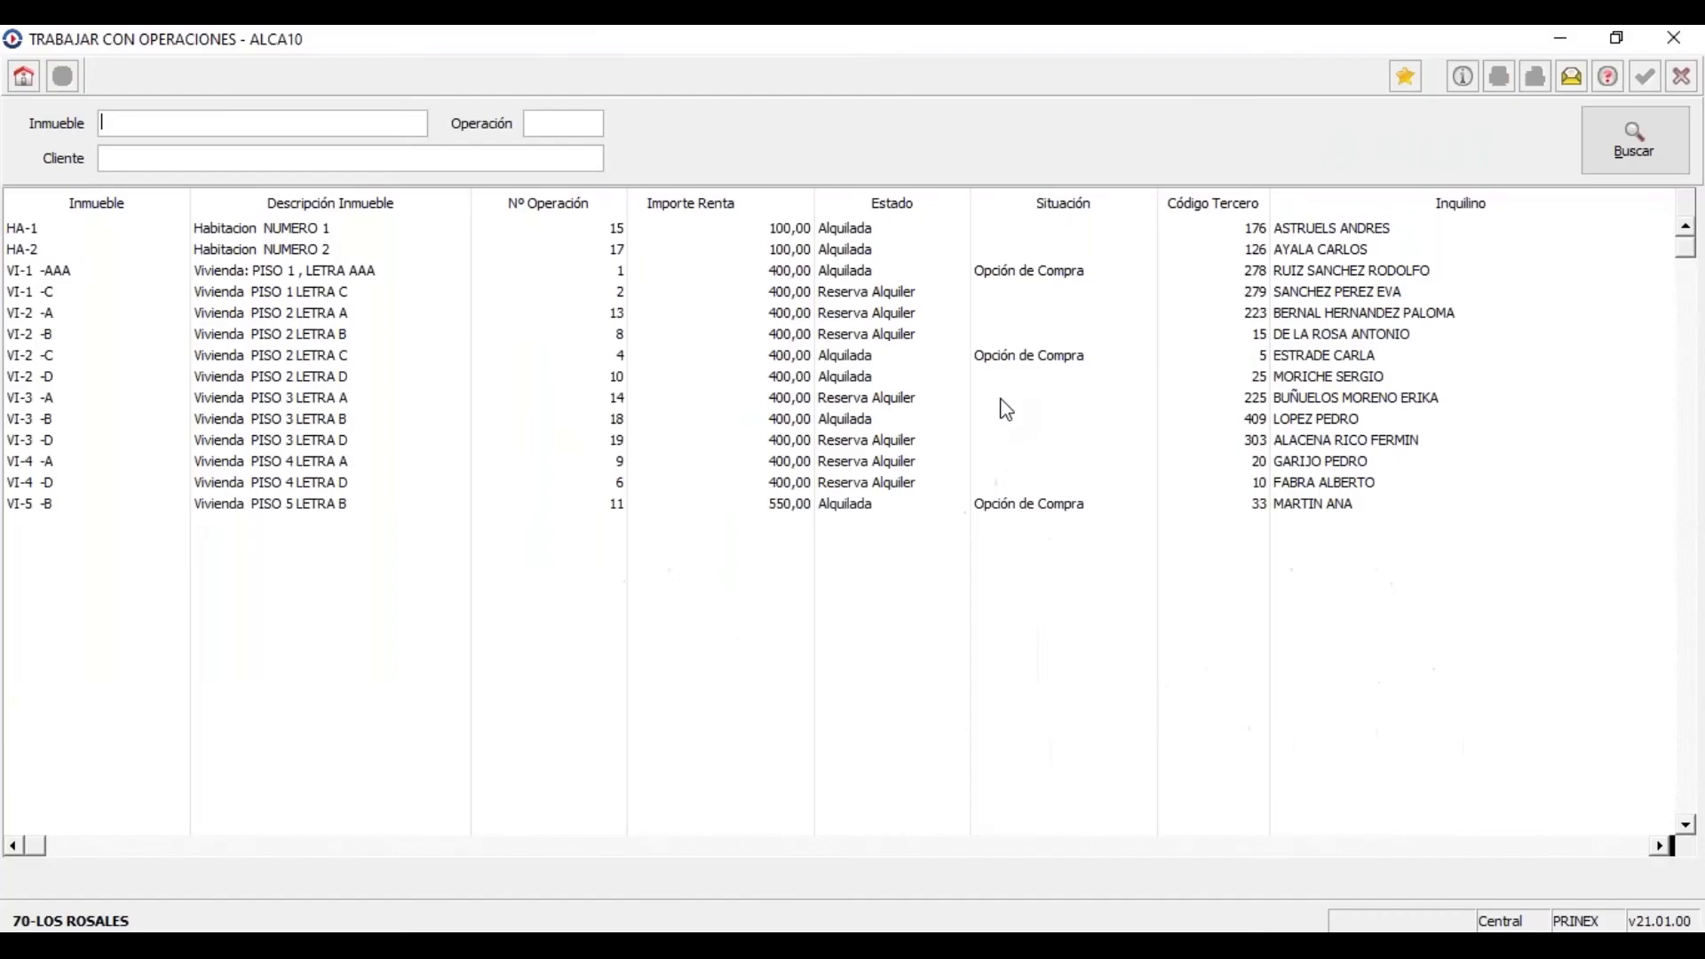
pyautogui.doubleClick(377, 281)
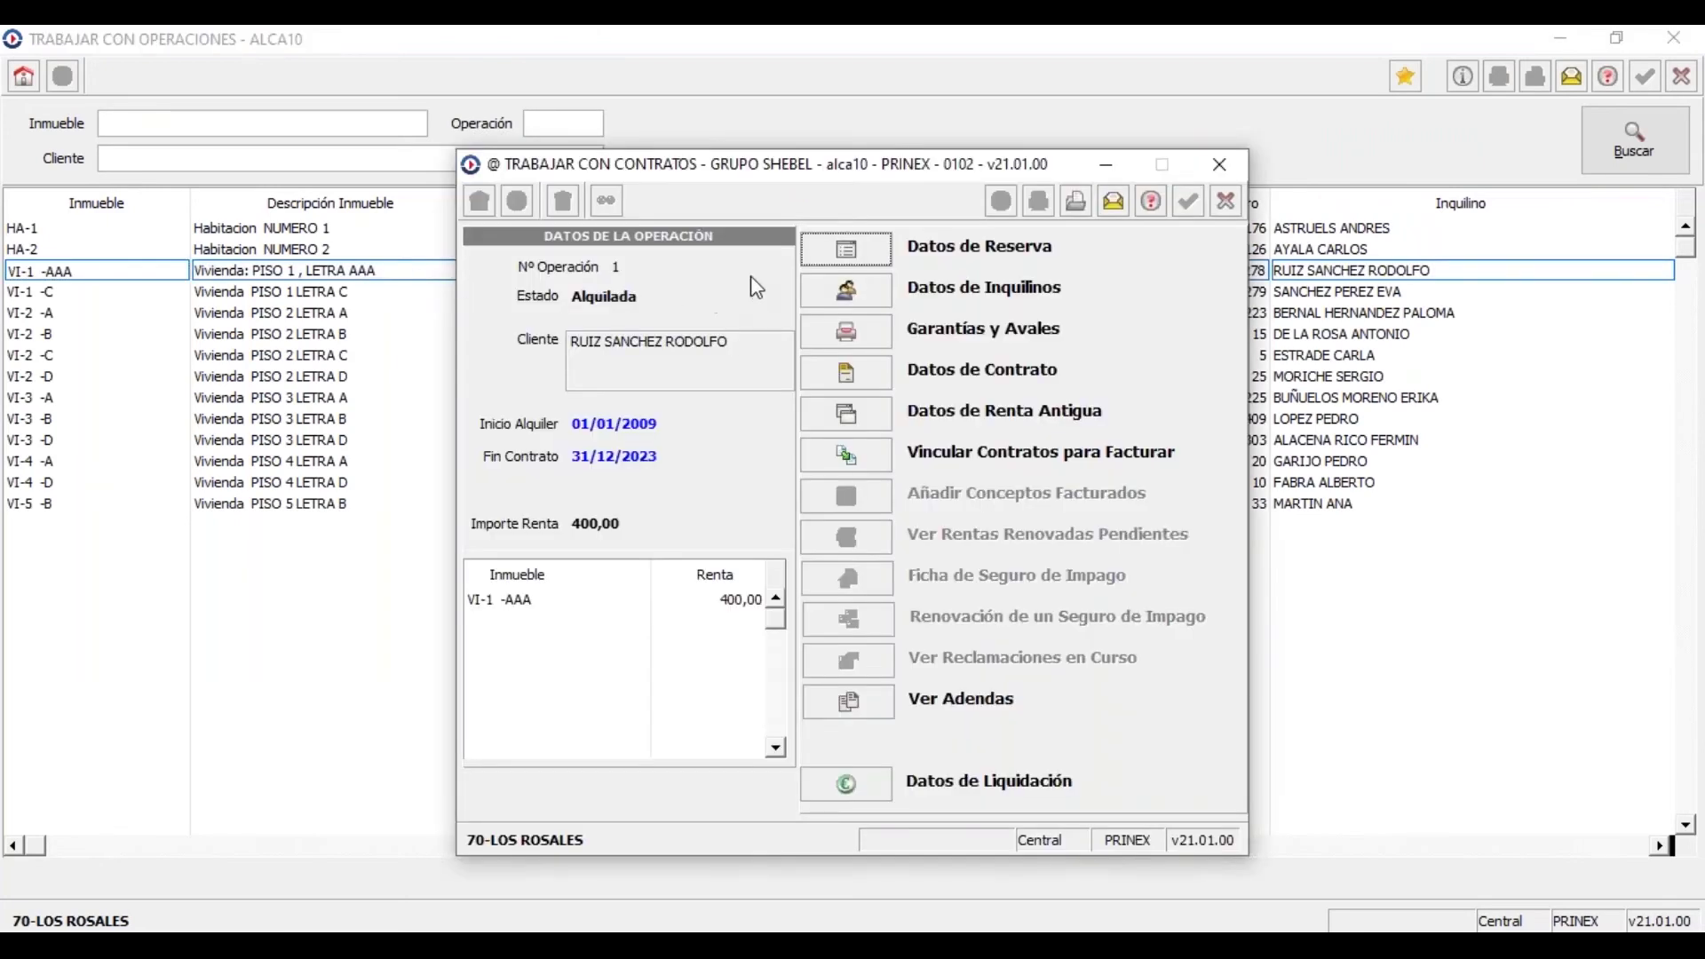
pyautogui.click(839, 371)
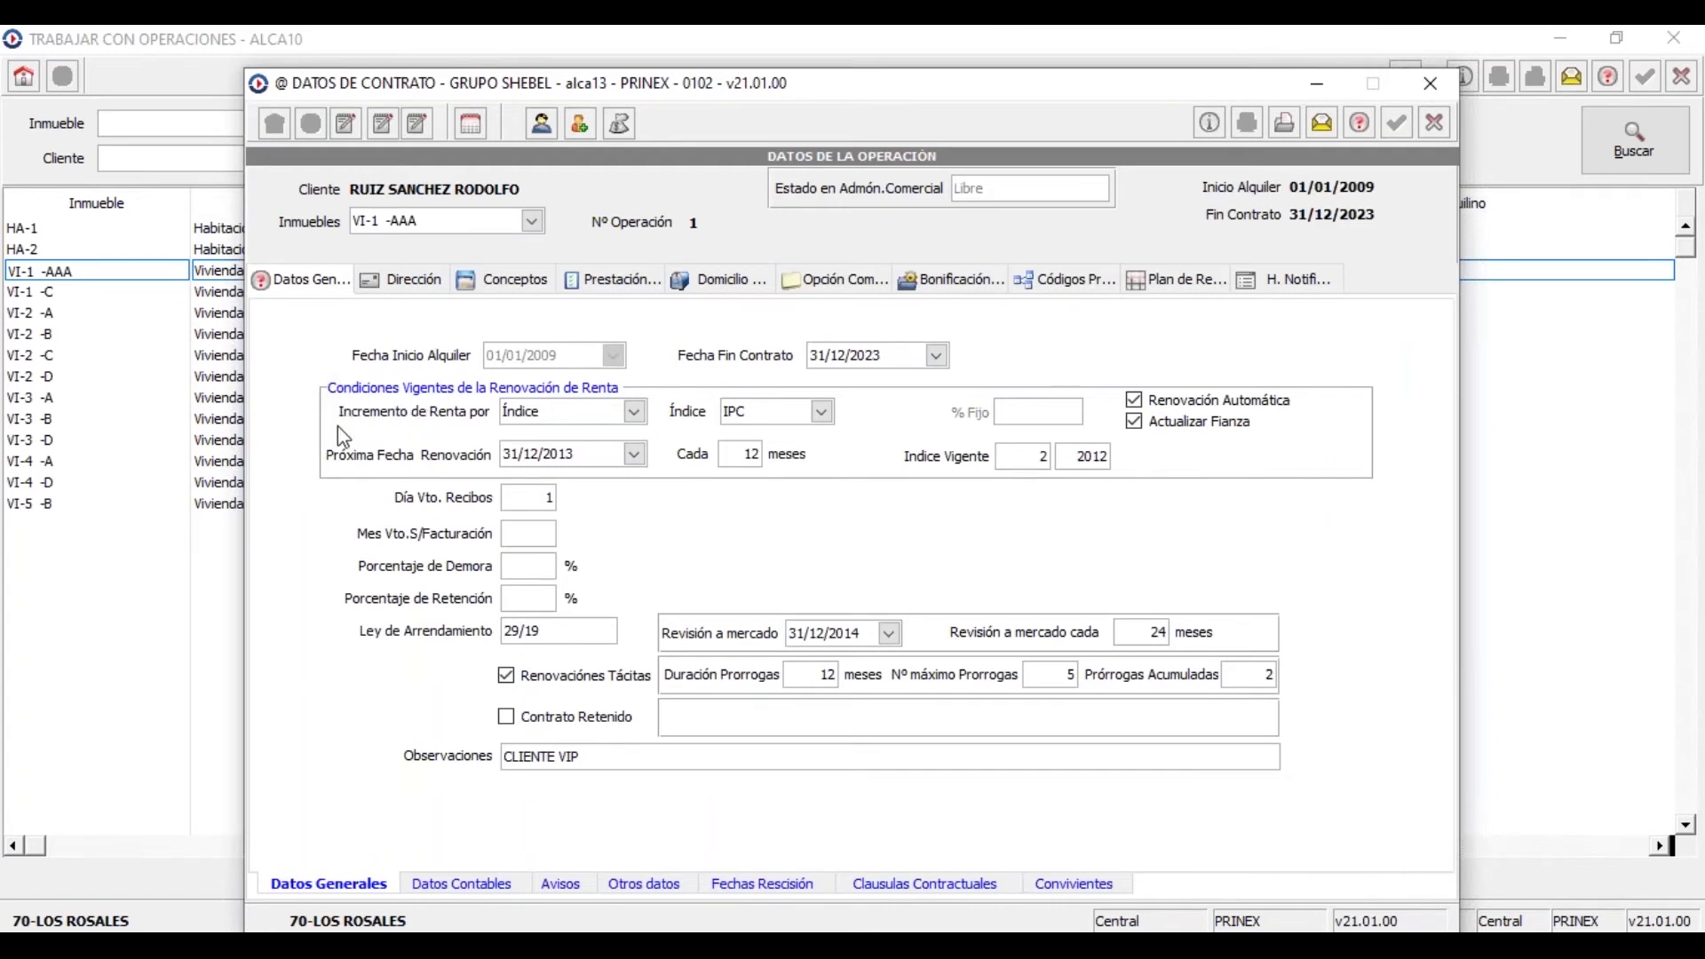
# Review the contract's rent increase options, rent renewal plan, rent discounts and purchase option
pyautogui.click(634, 413)
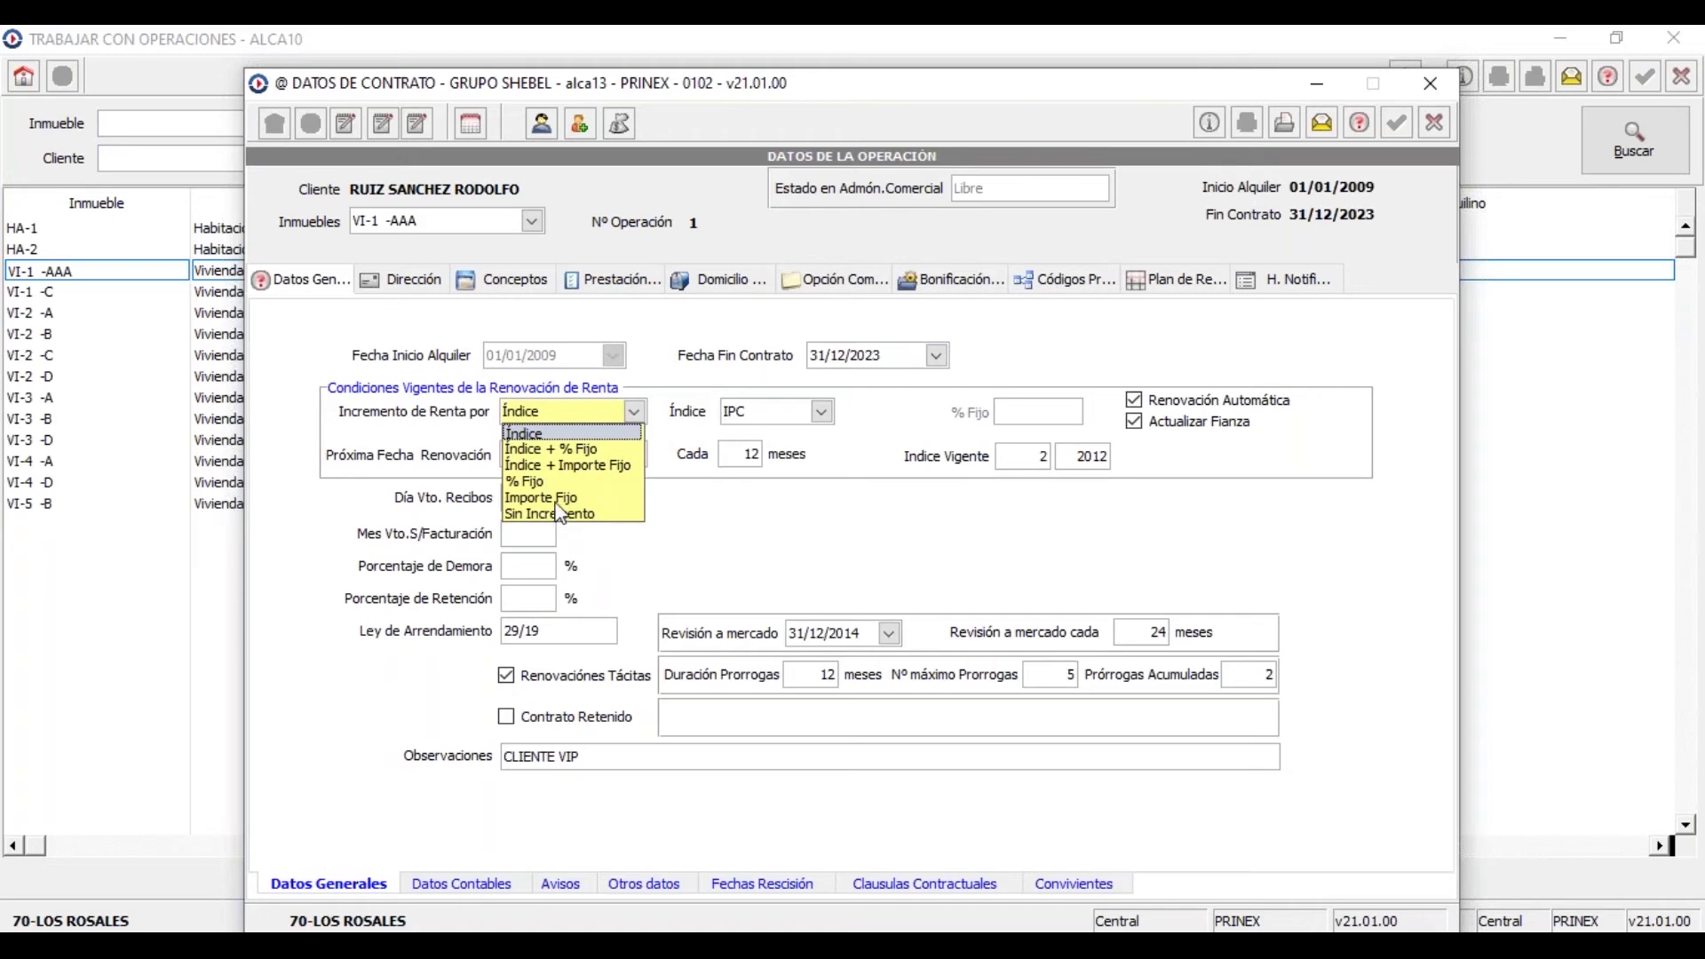
pyautogui.click(706, 539)
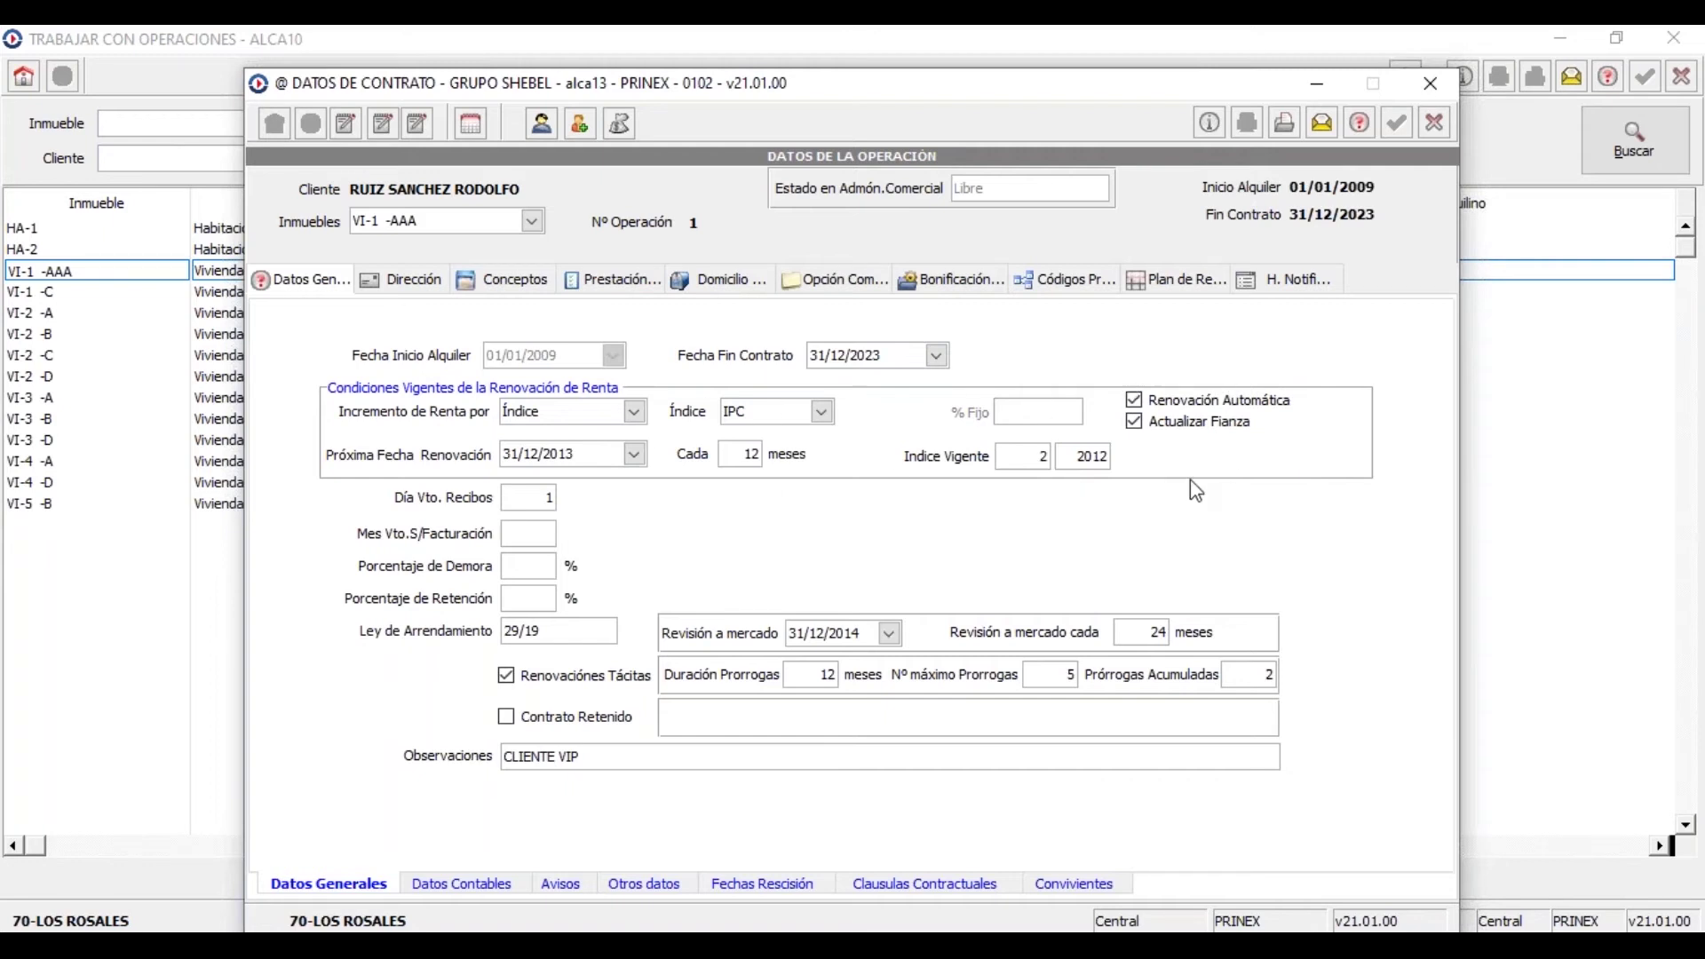
pyautogui.click(1192, 286)
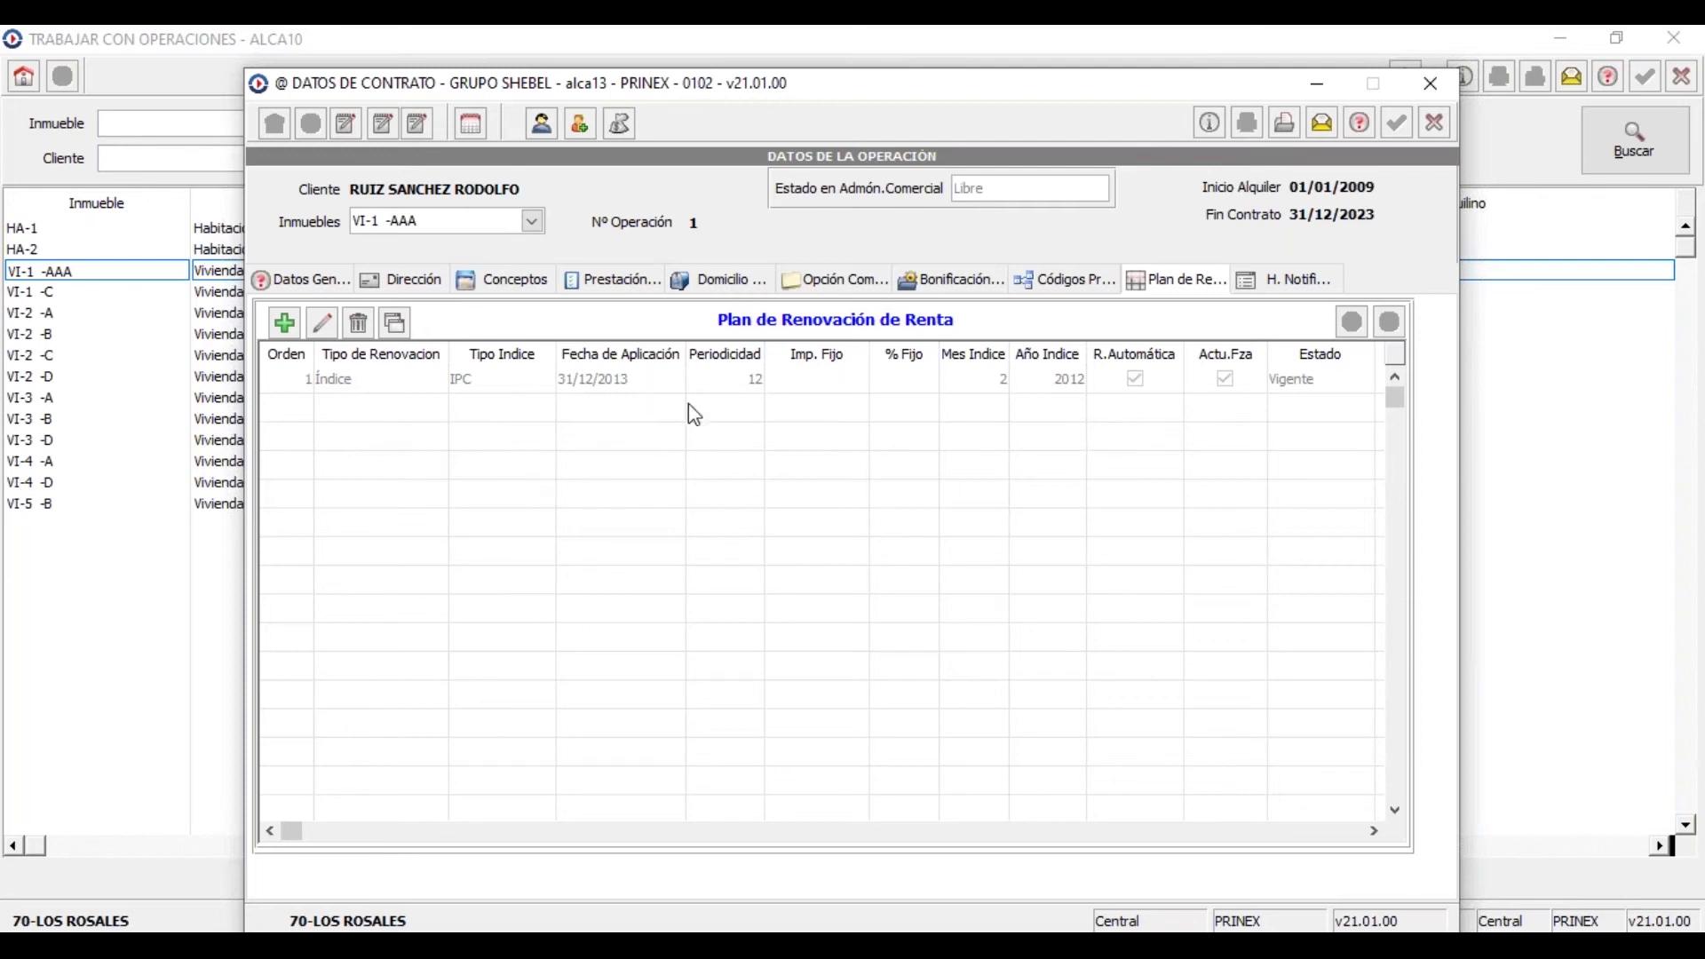
pyautogui.click(318, 282)
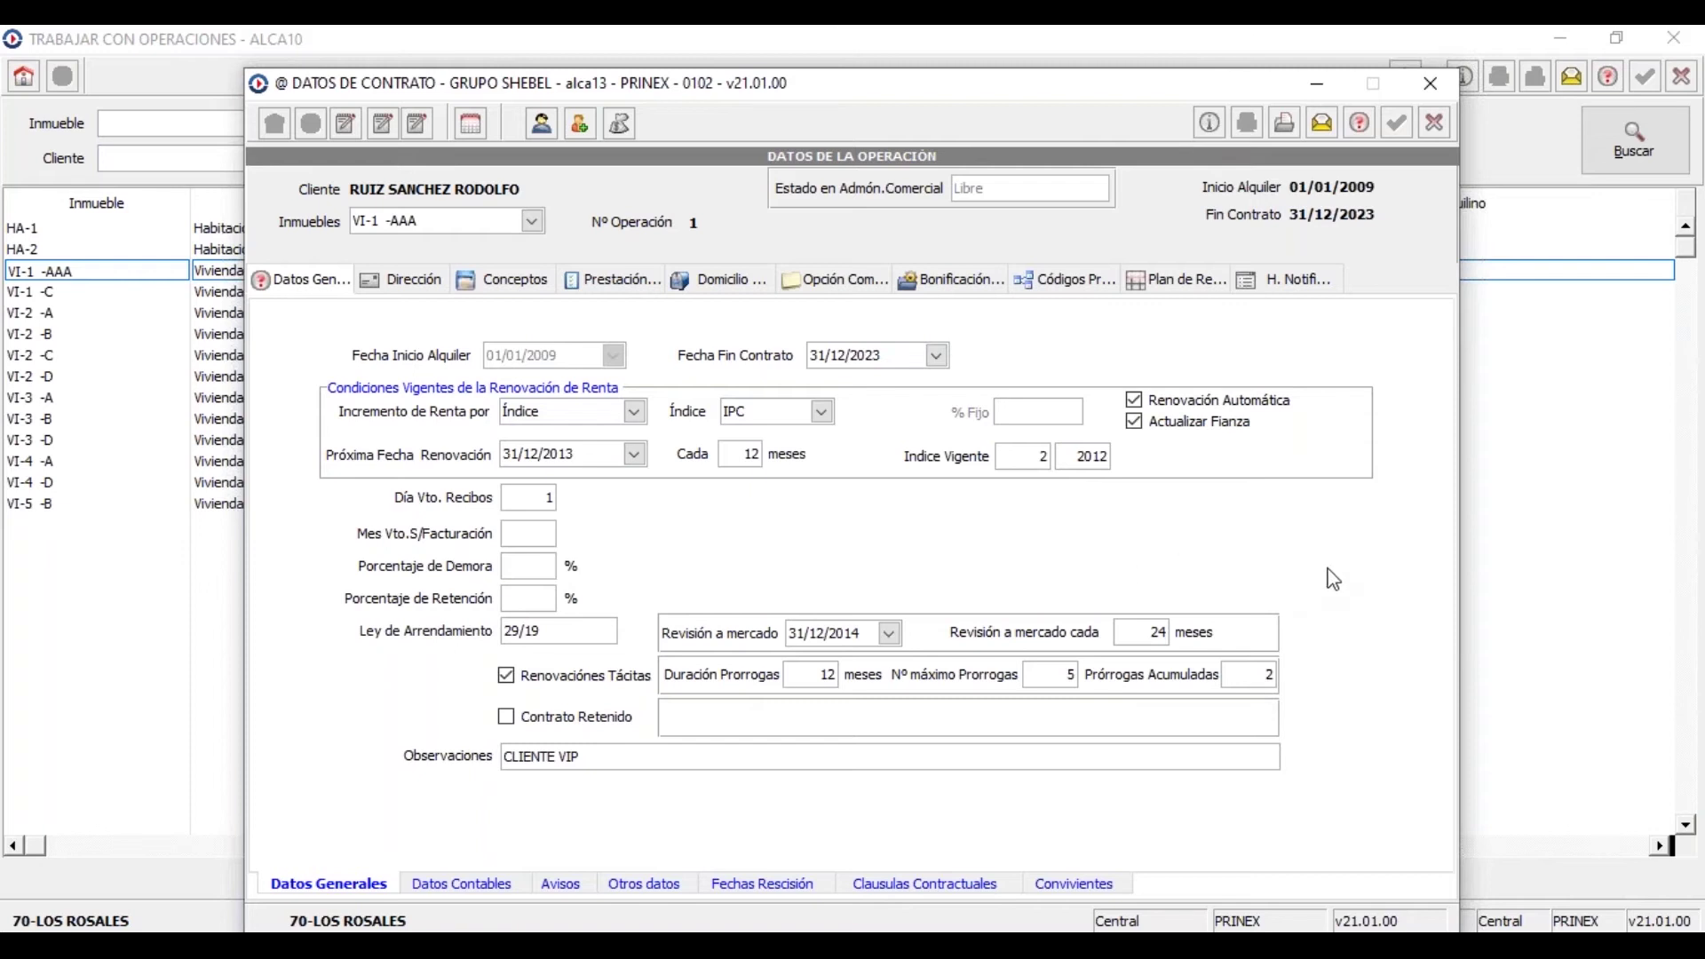
pyautogui.click(956, 284)
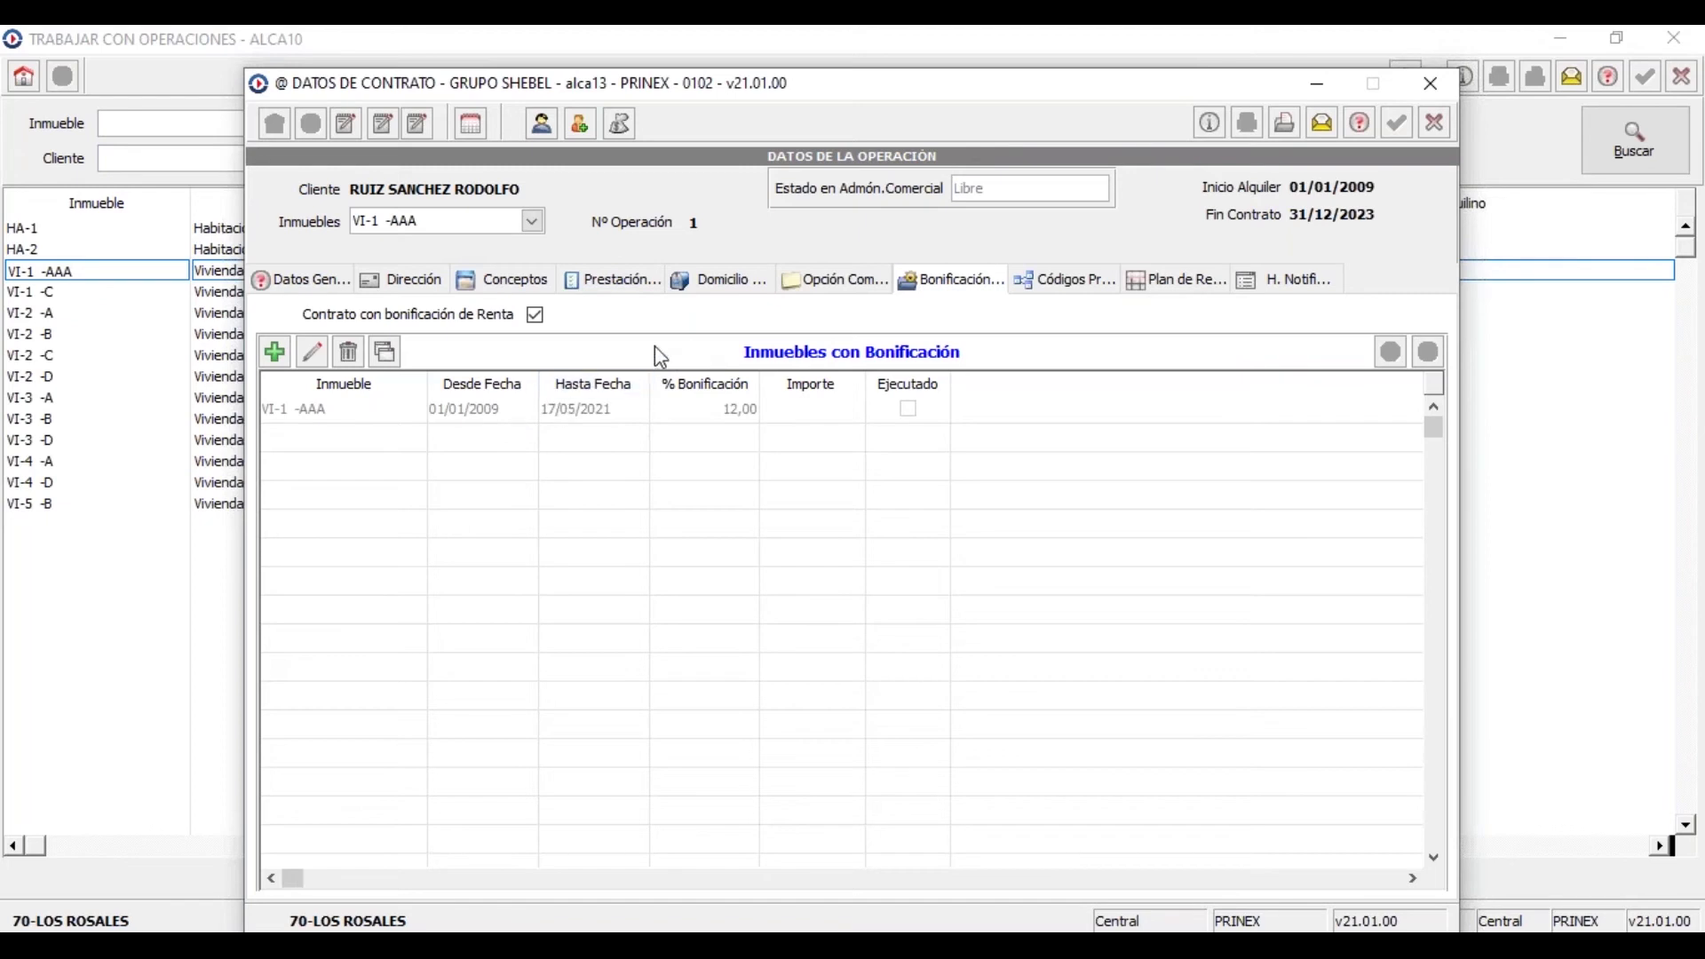
pyautogui.click(835, 281)
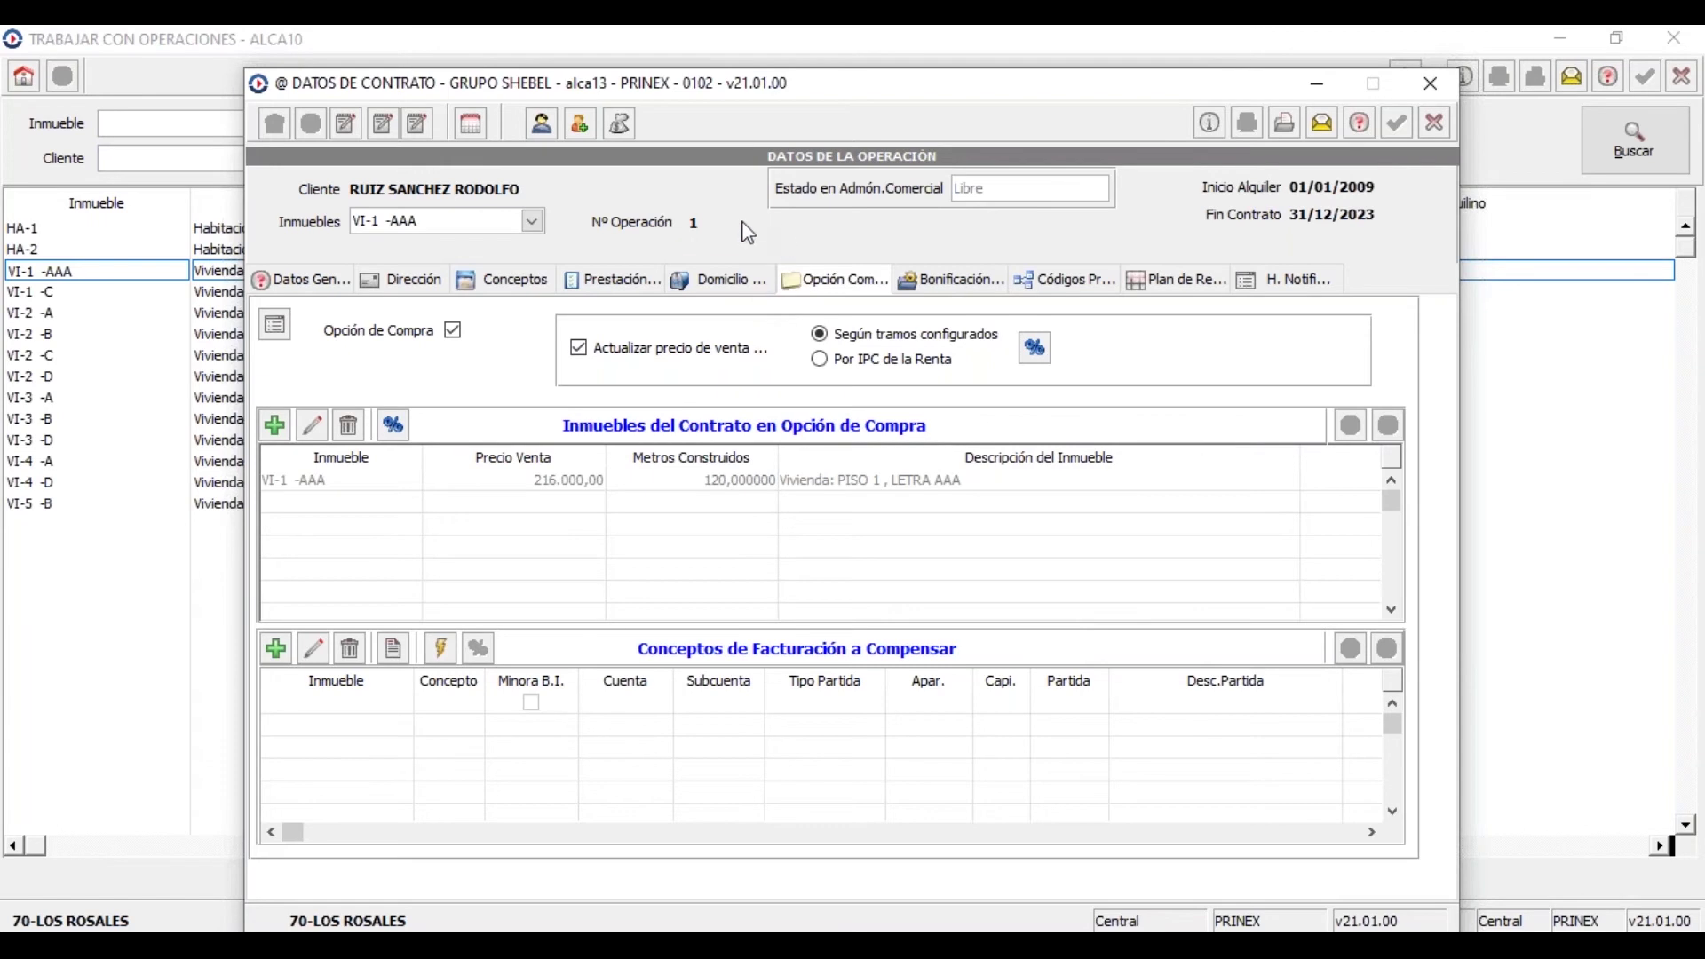
# Try collection method 4 (Trasferencia) in the contract's payment details, and leave the contract data discarding the changes
pyautogui.click(715, 280)
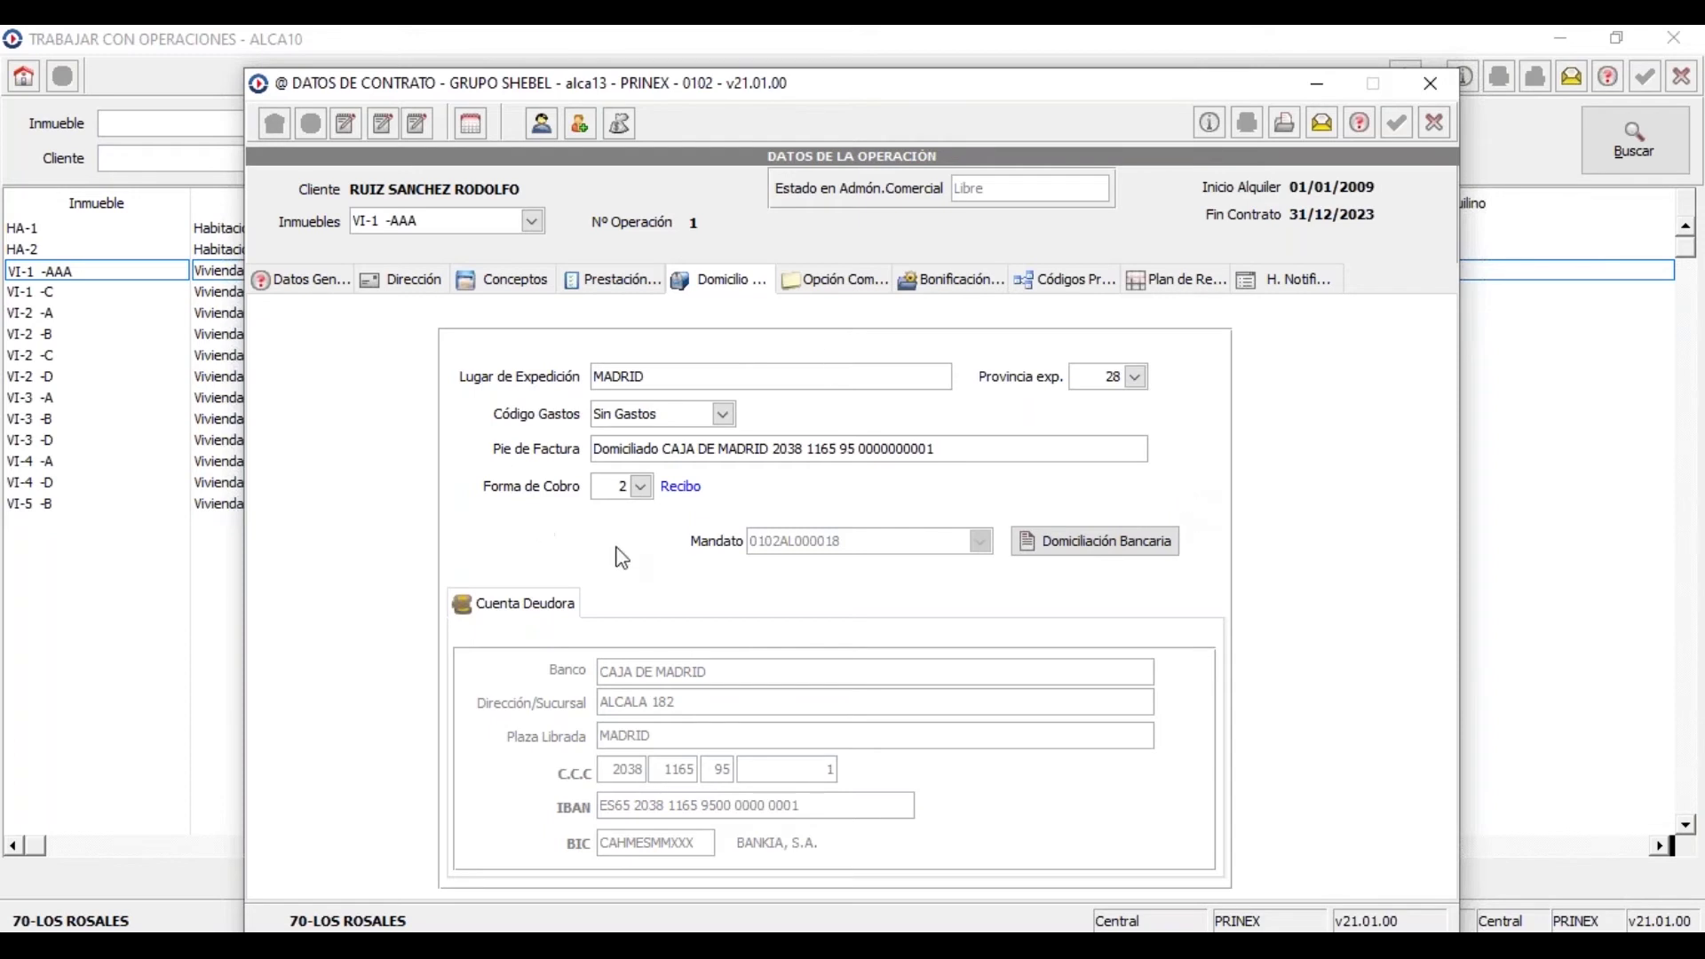
pyautogui.click(644, 491)
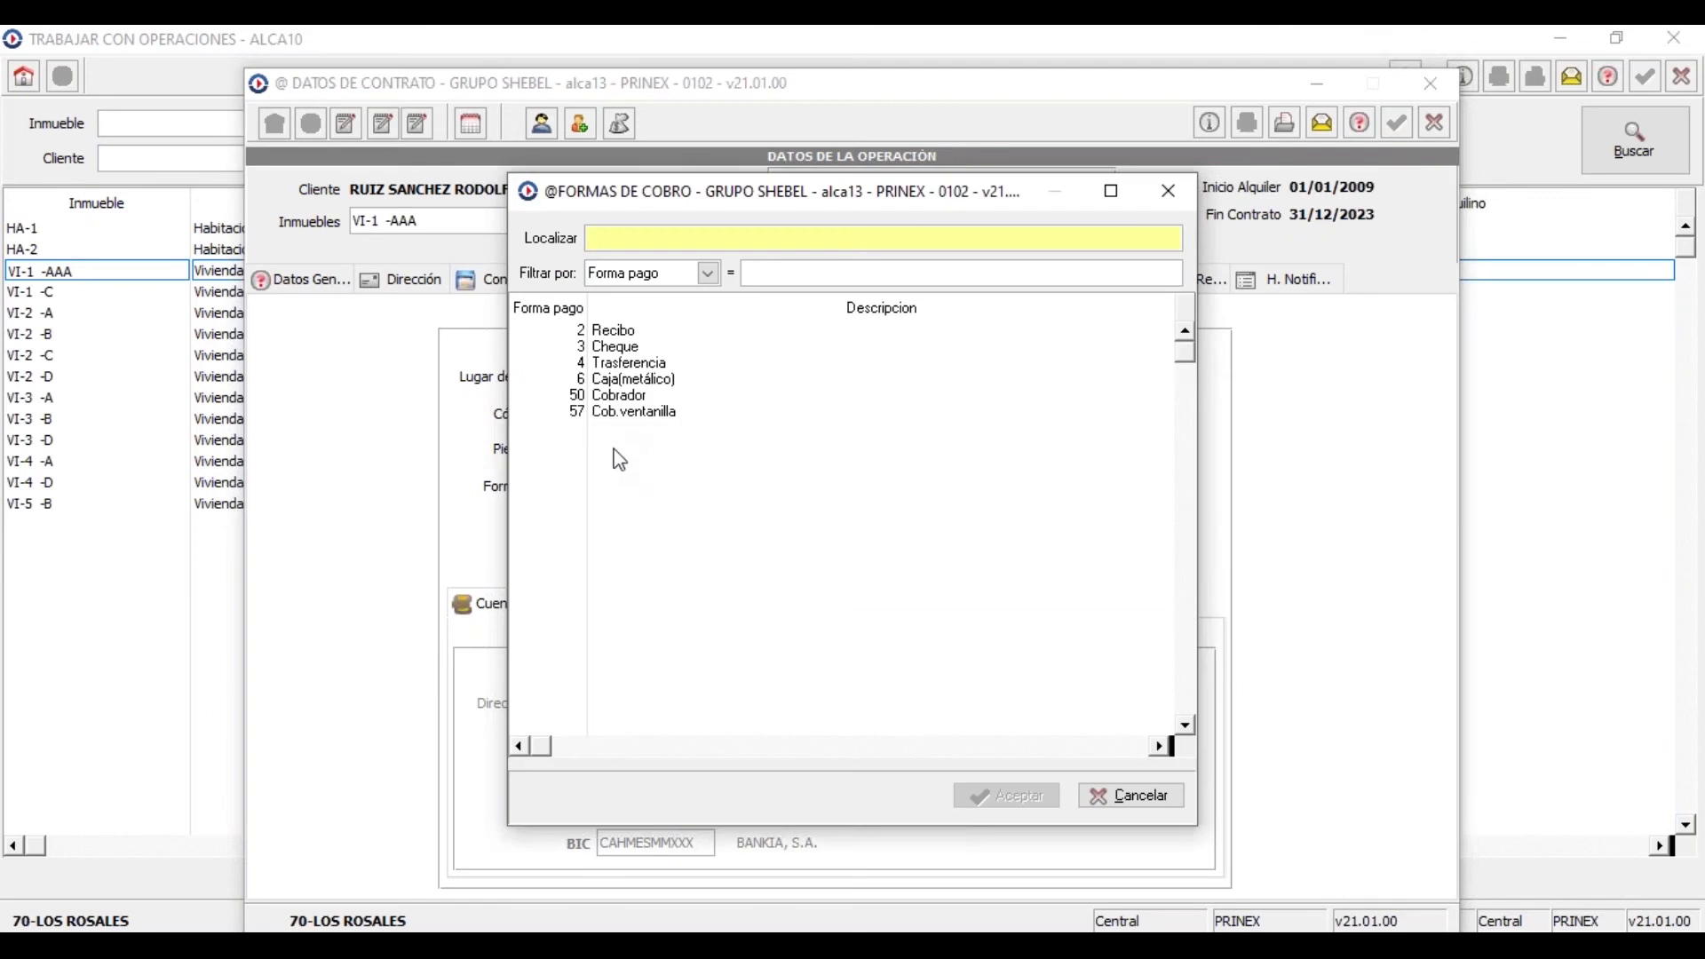
pyautogui.click(614, 366)
pyautogui.doubleClick(614, 377)
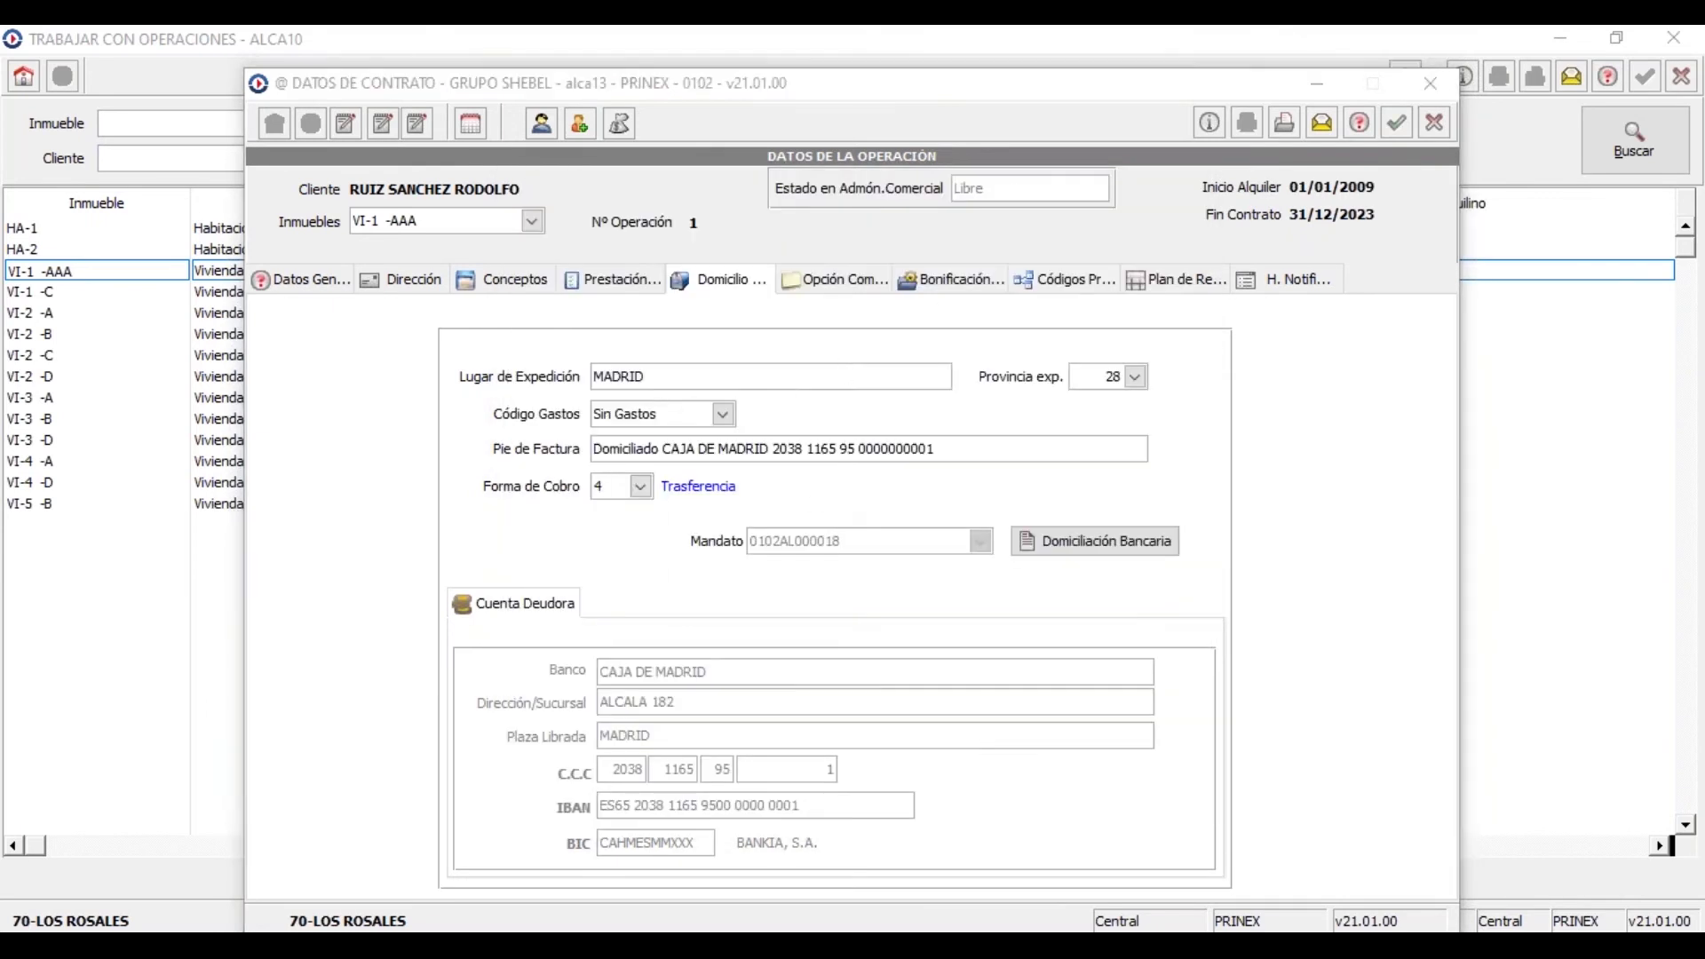
pyautogui.click(946, 575)
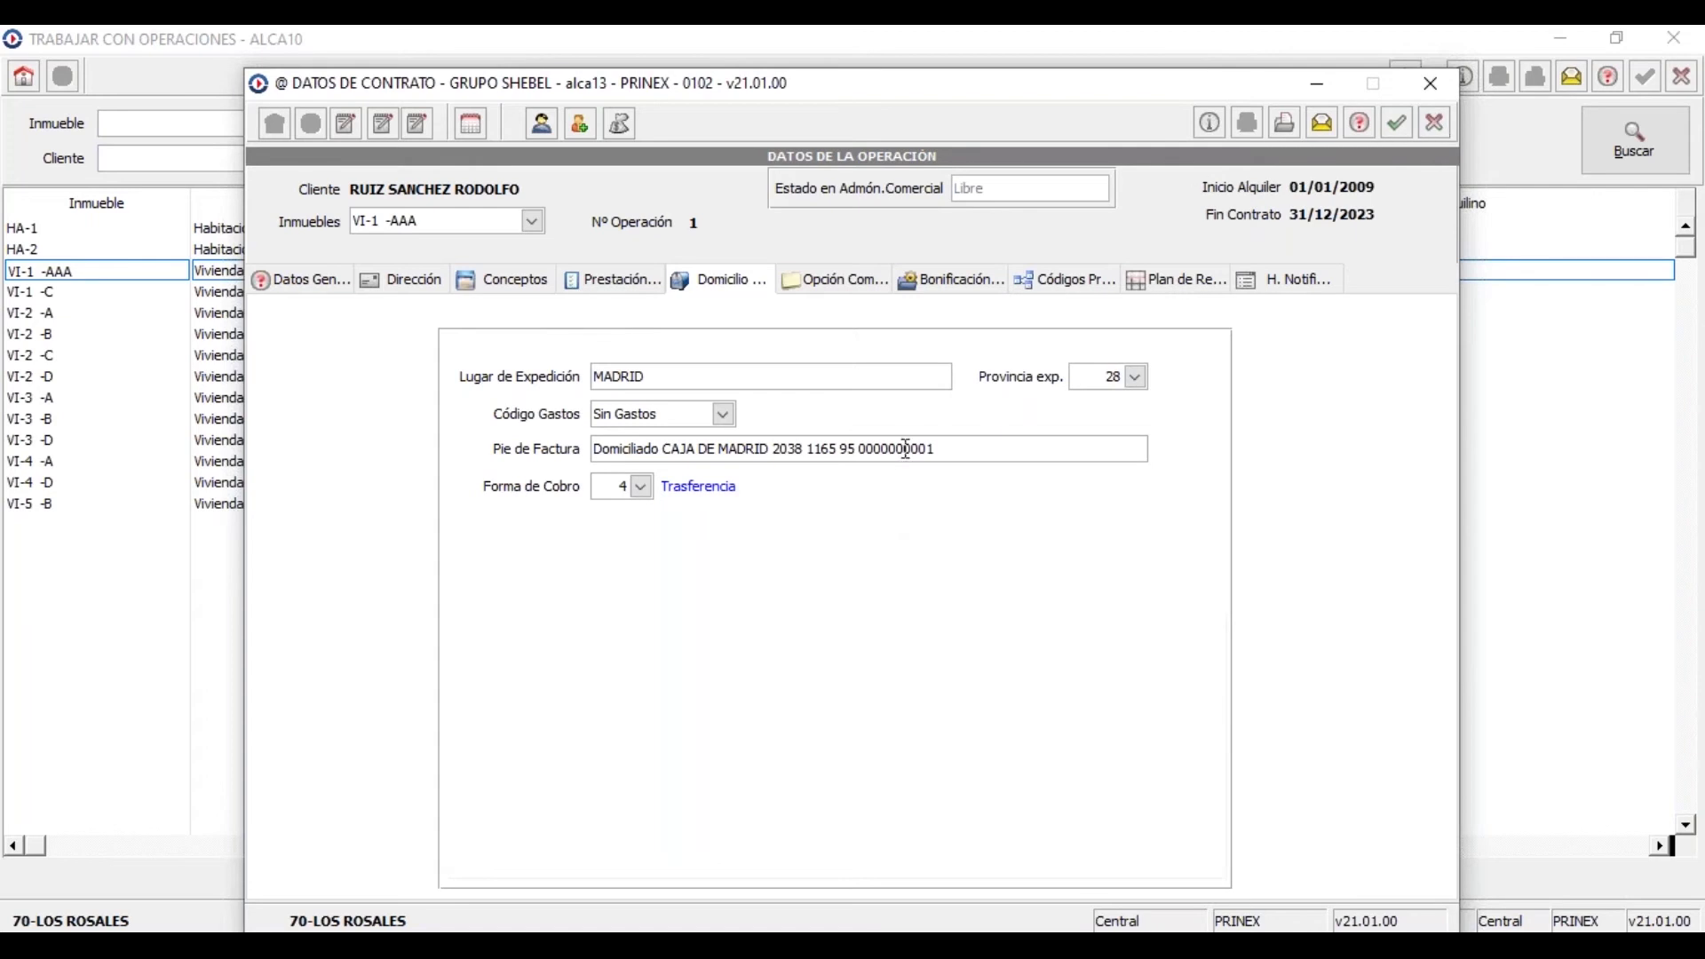
pyautogui.click(1437, 125)
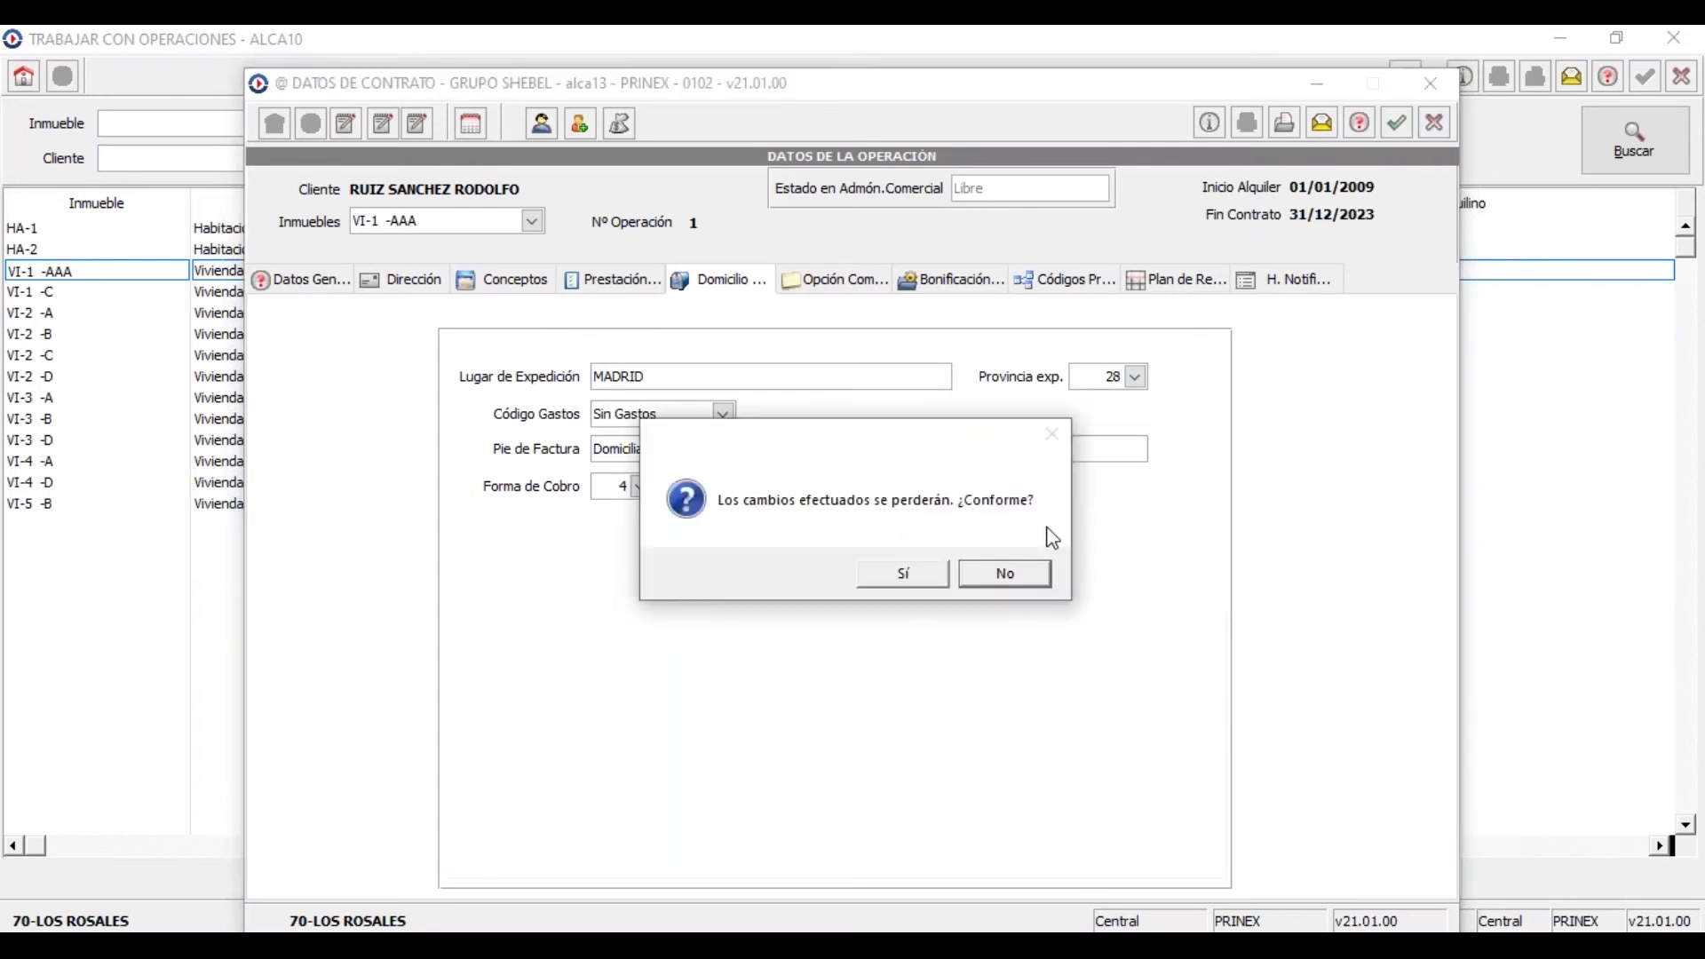
pyautogui.click(932, 574)
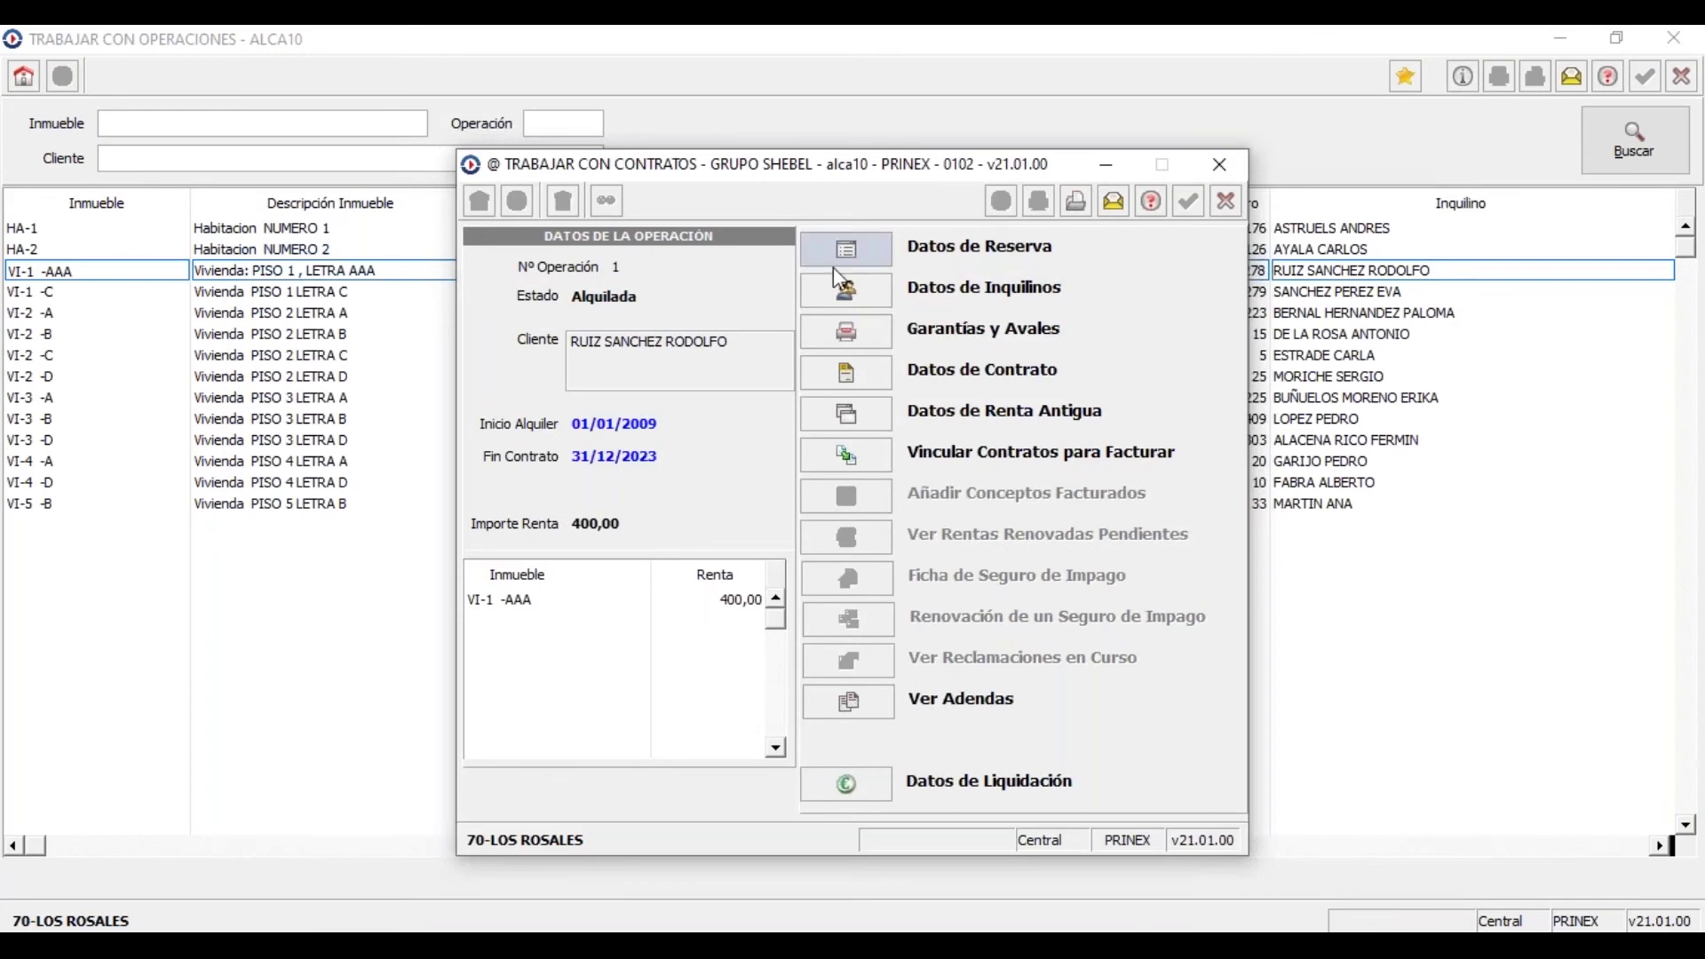
# Review the guarantees and the tenants' participation for the VI-1 -AAA operation, and close the contract operations
pyautogui.click(872, 334)
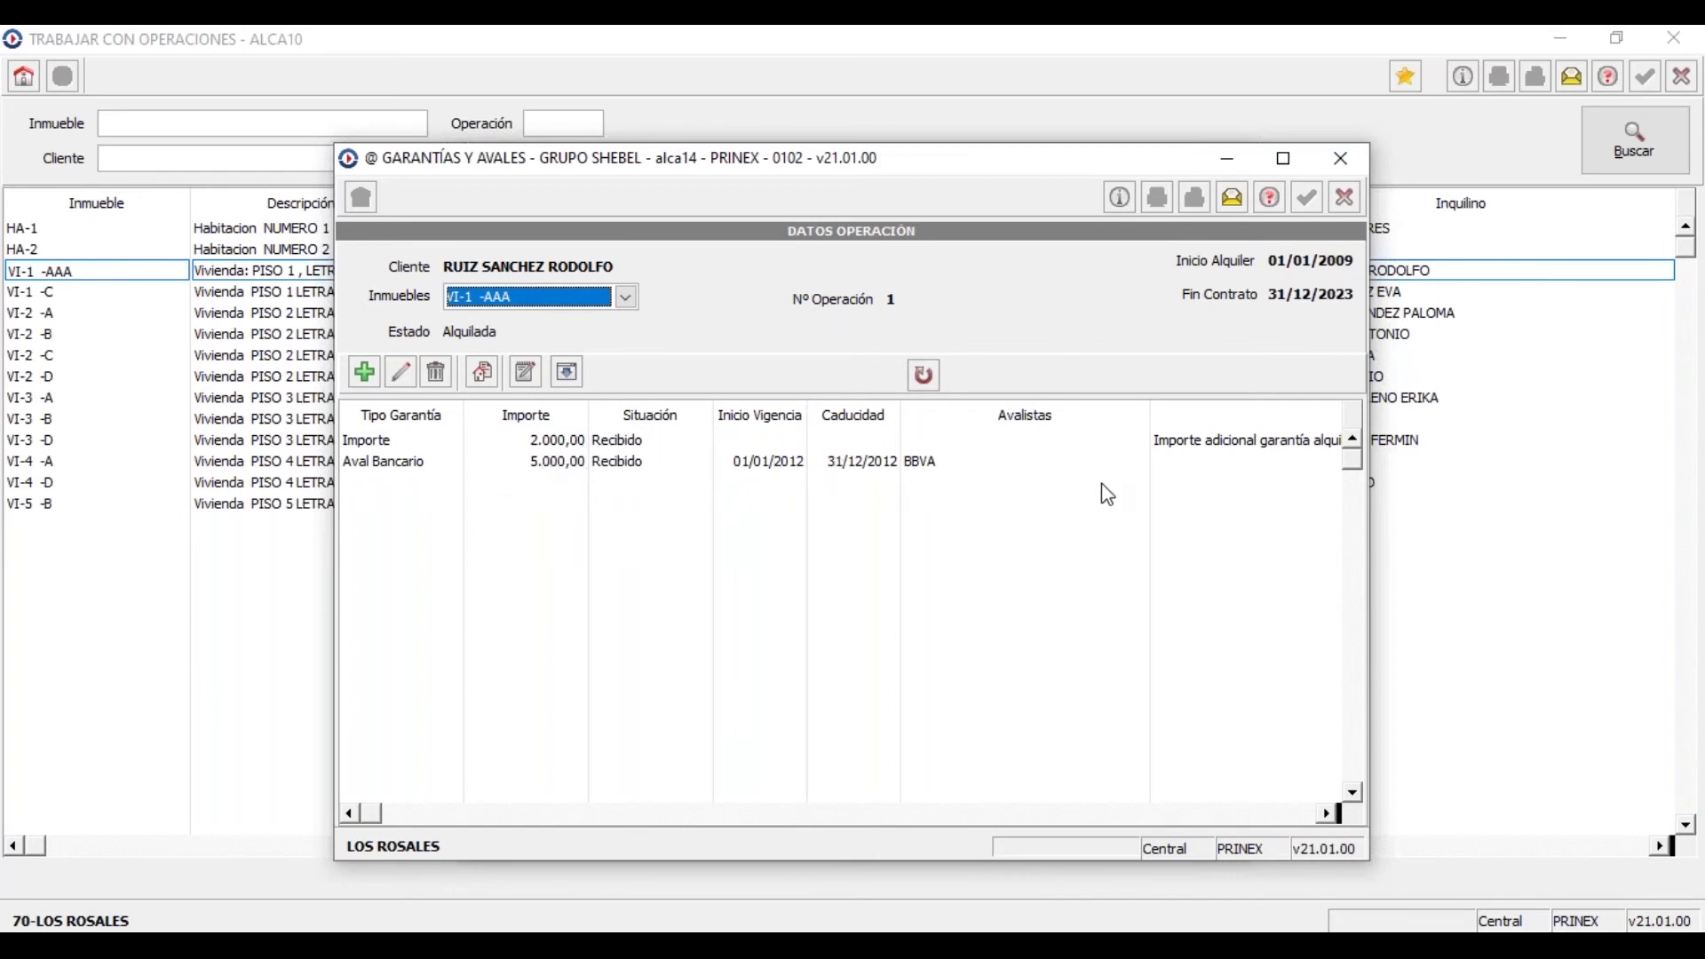
pyautogui.click(1346, 198)
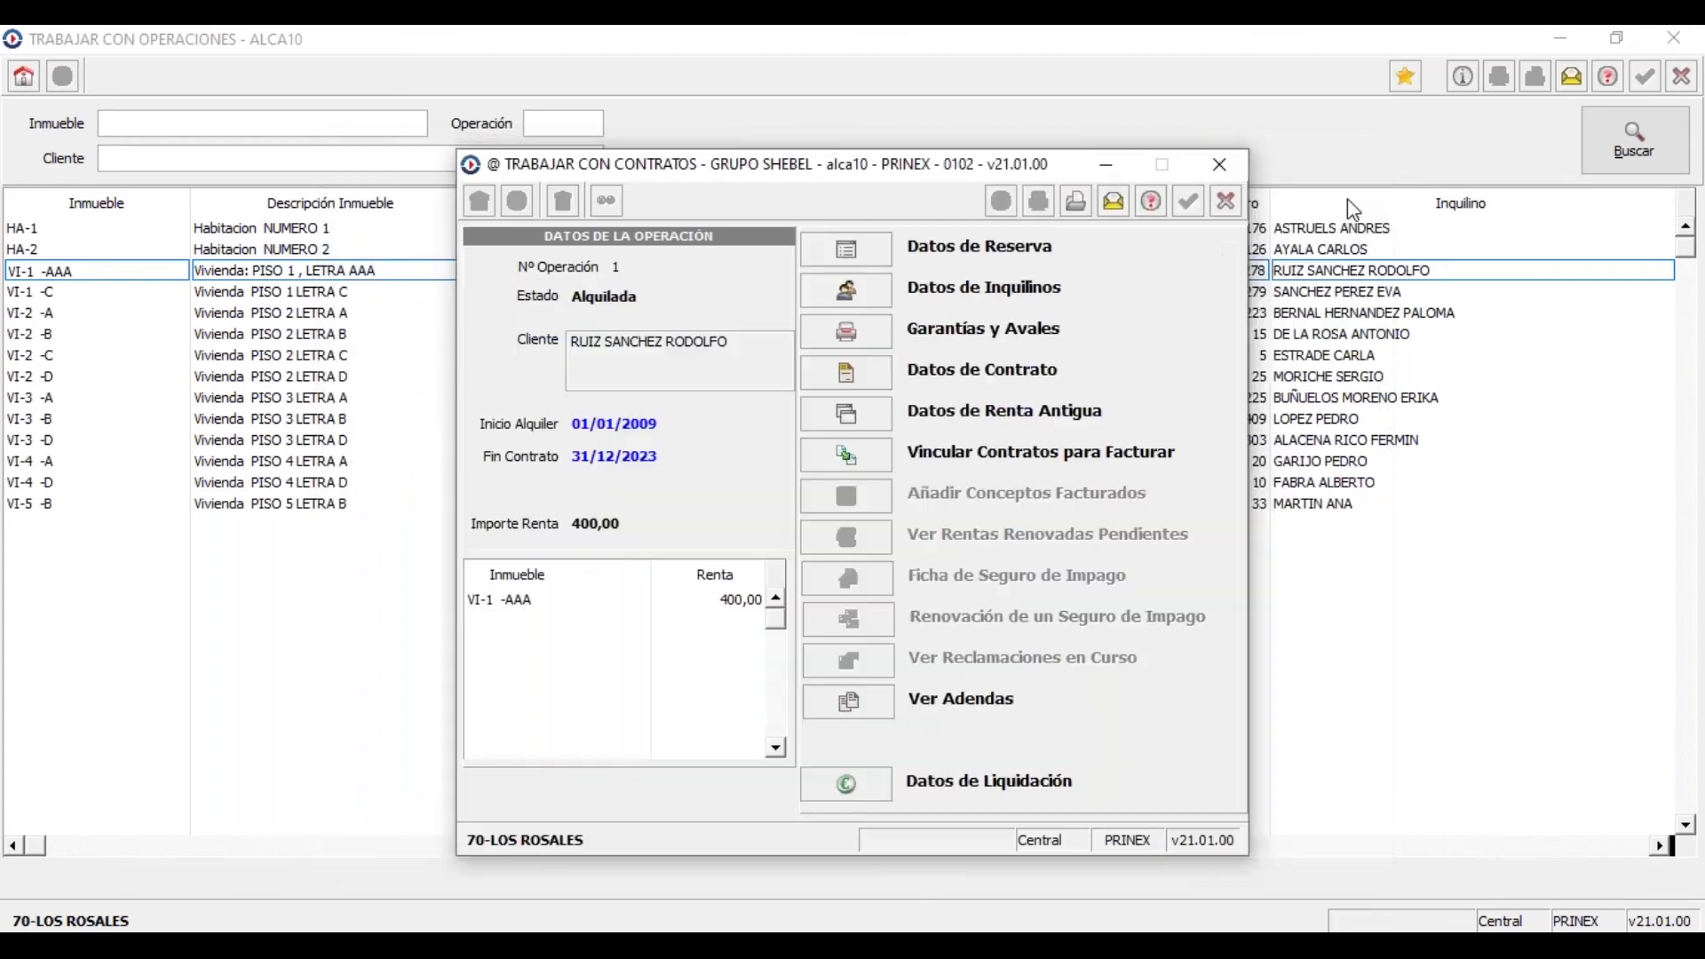
pyautogui.click(876, 290)
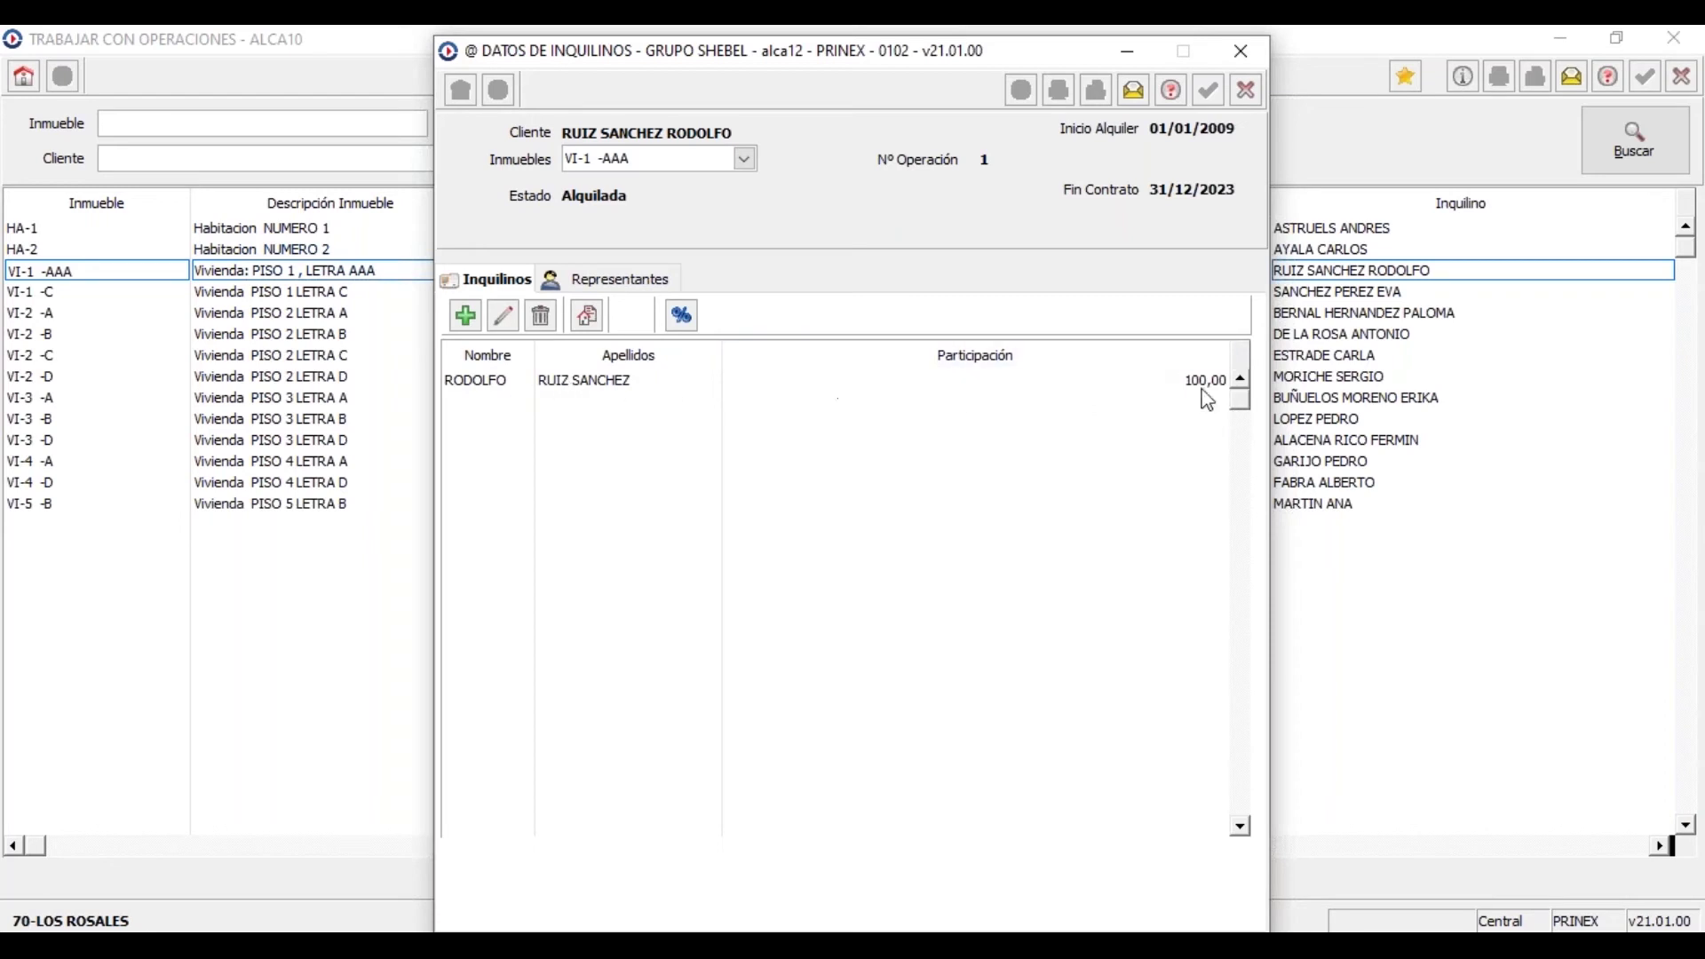
pyautogui.click(1248, 89)
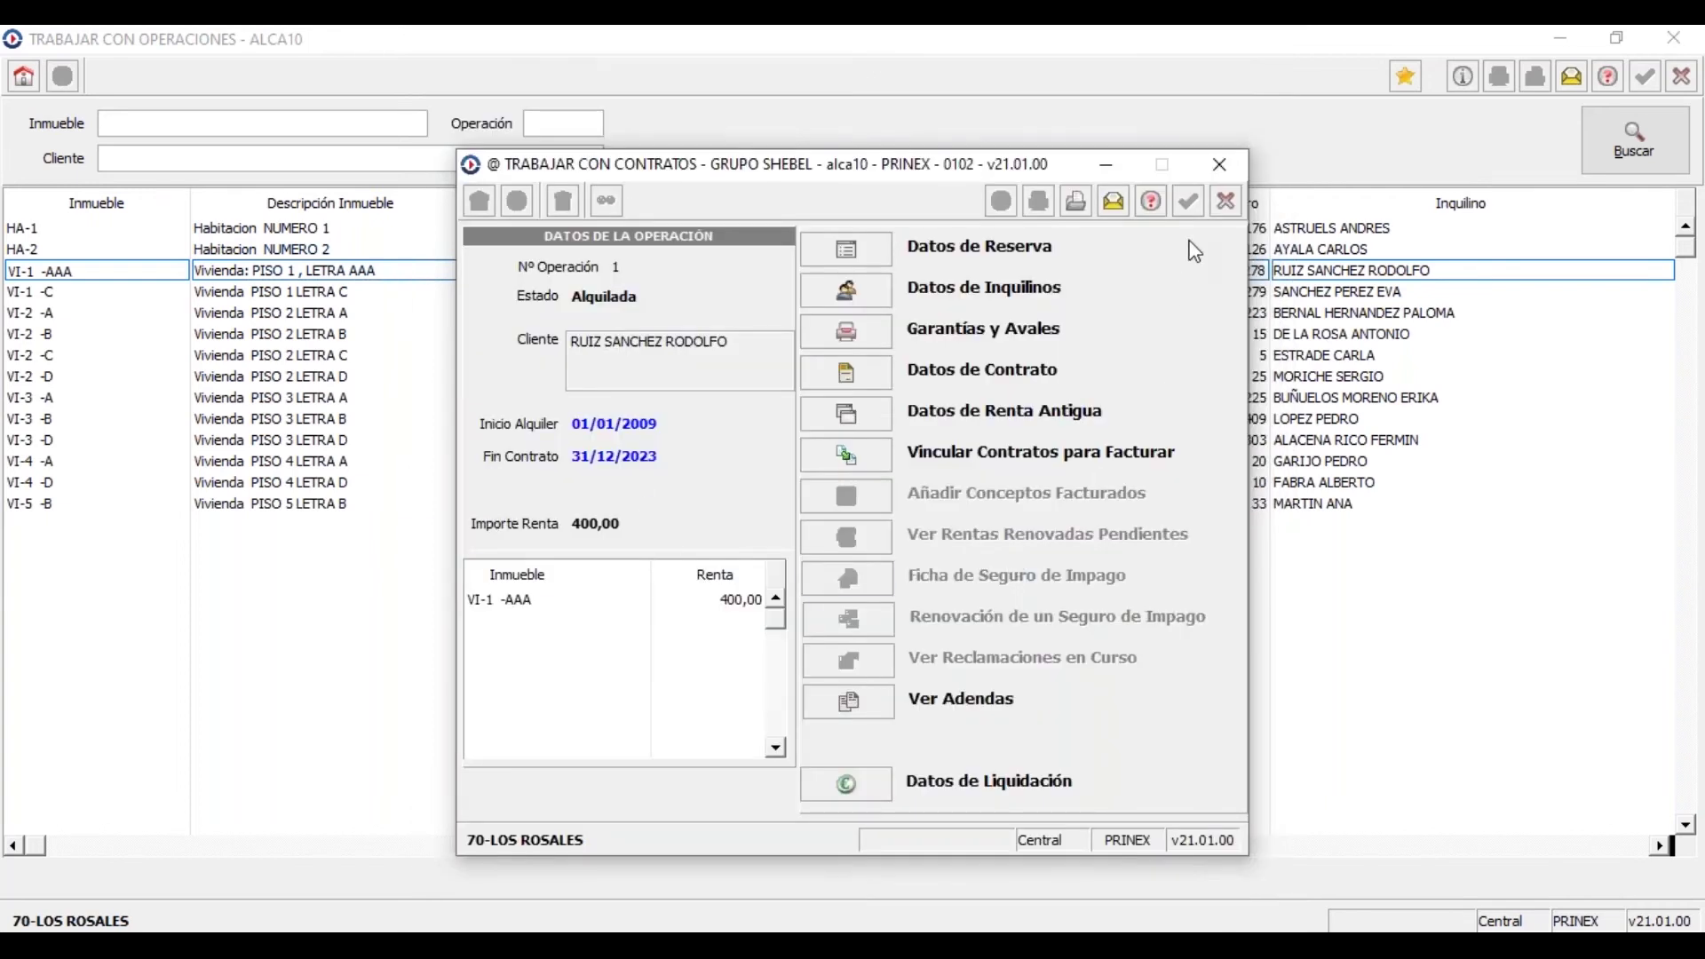
pyautogui.click(1226, 199)
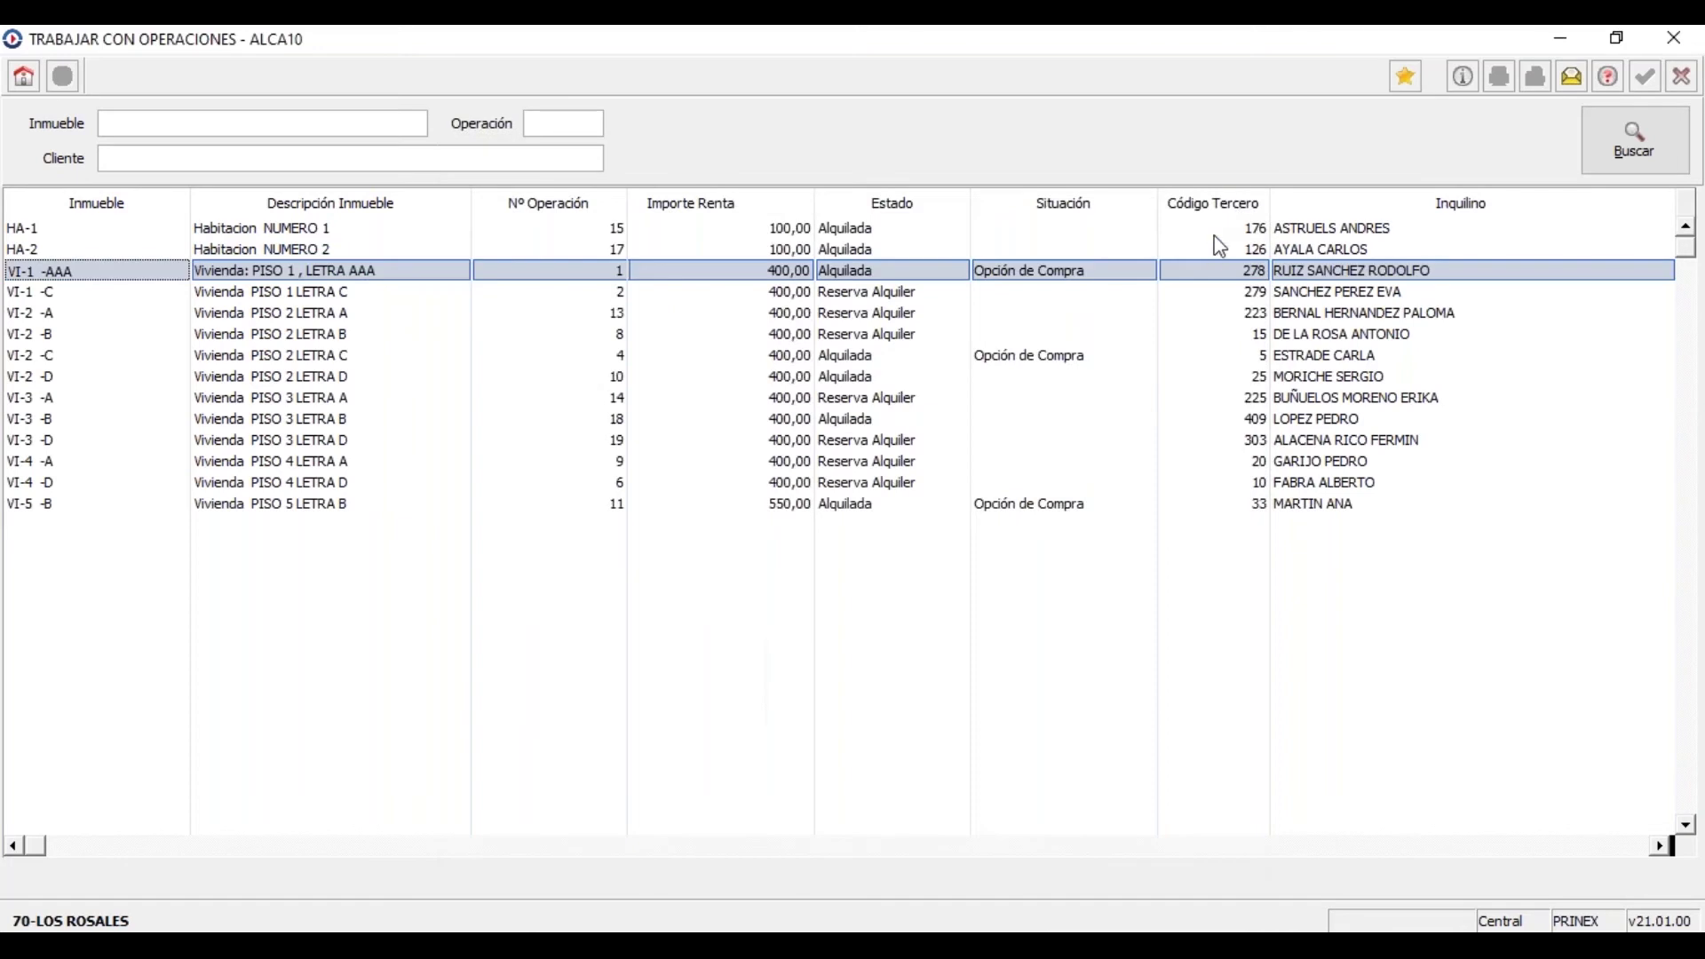
pyautogui.click(1682, 76)
# View the document templates available for issuing the contract of dwelling VI-1 -AAA, and close the document issuing without generating one
pyautogui.click(621, 302)
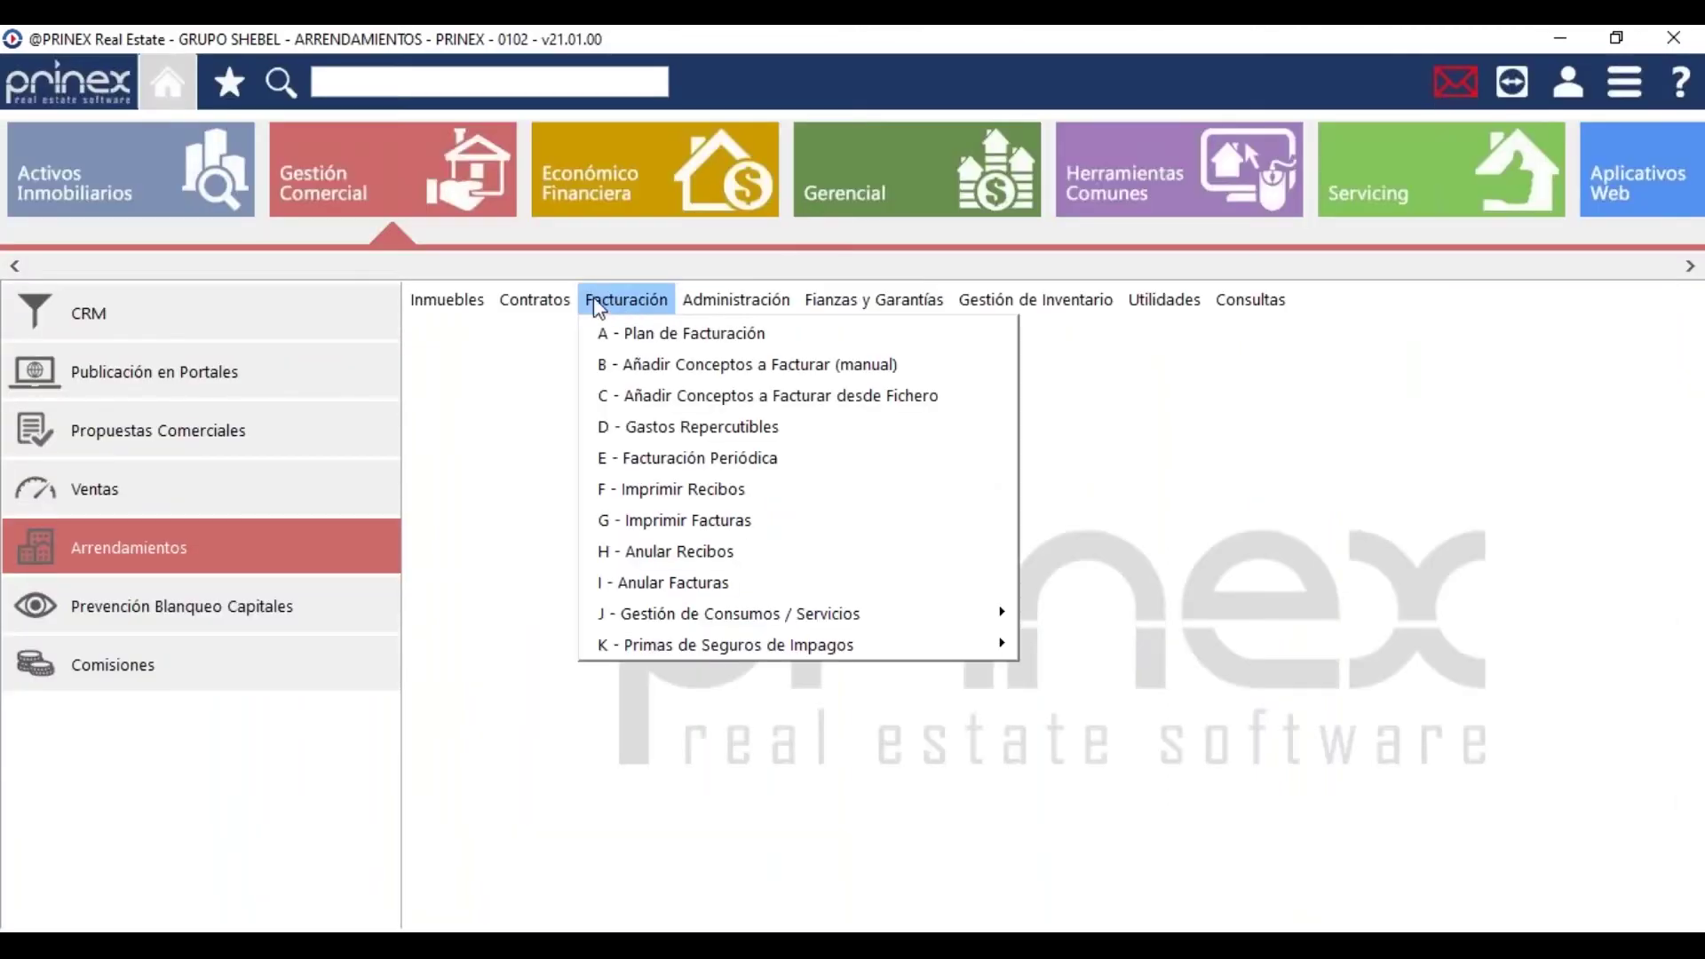
pyautogui.moveTo(537, 298)
pyautogui.moveTo(895, 415)
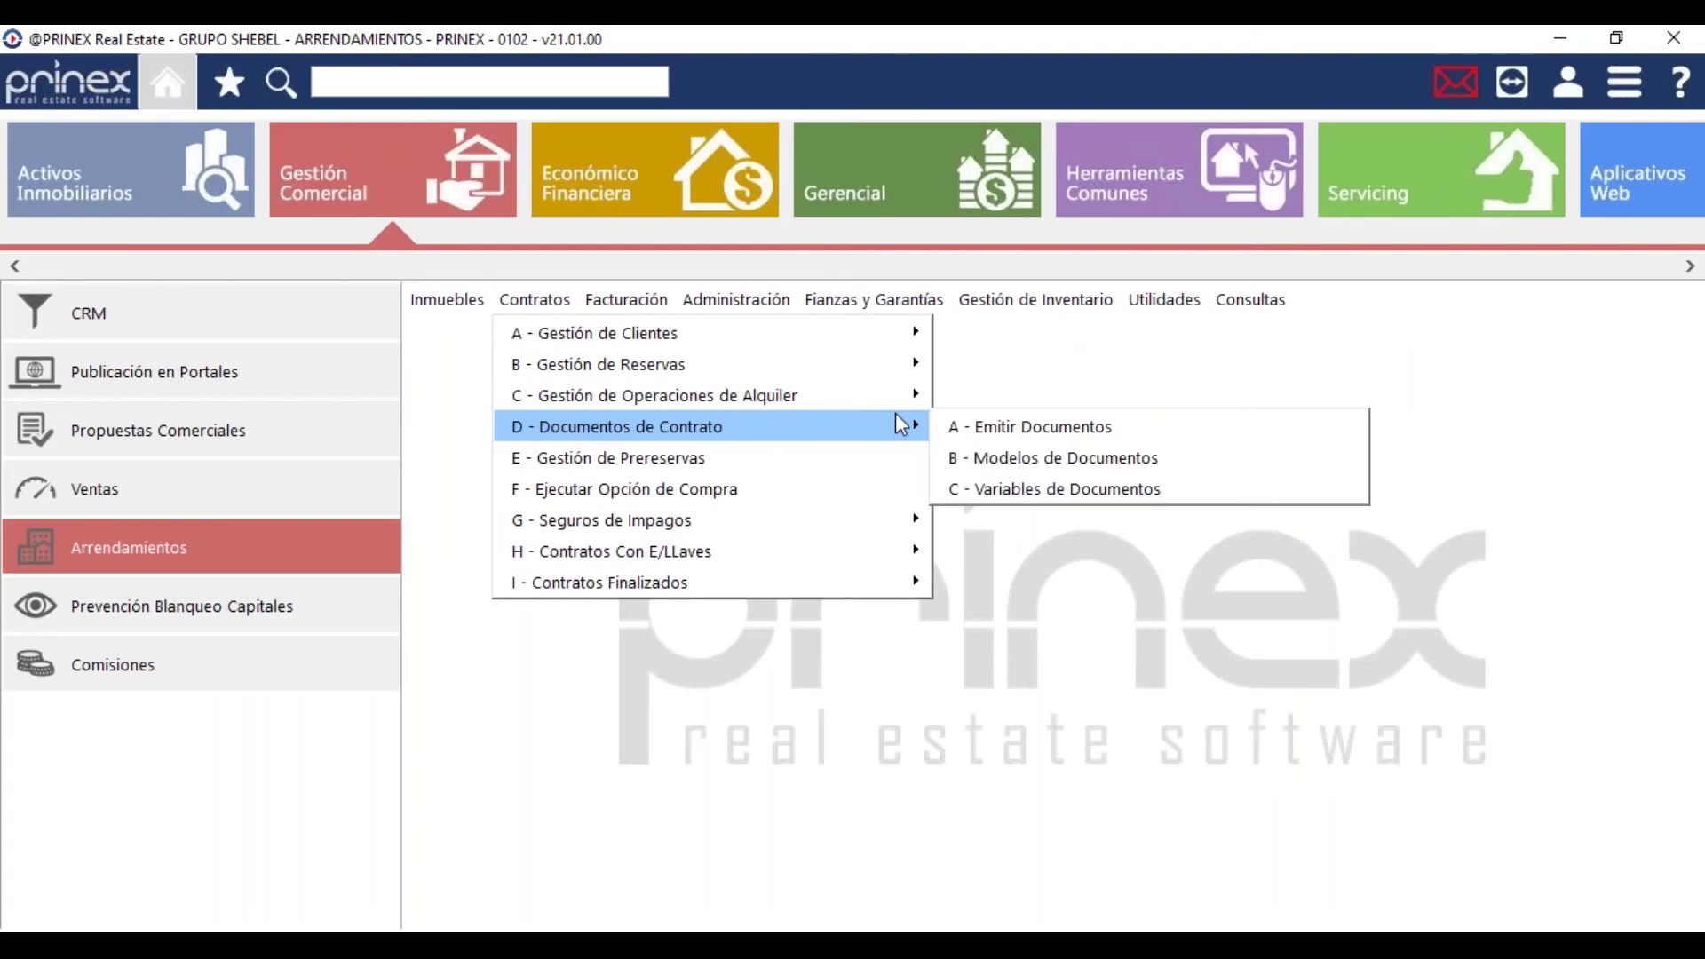
pyautogui.click(1126, 429)
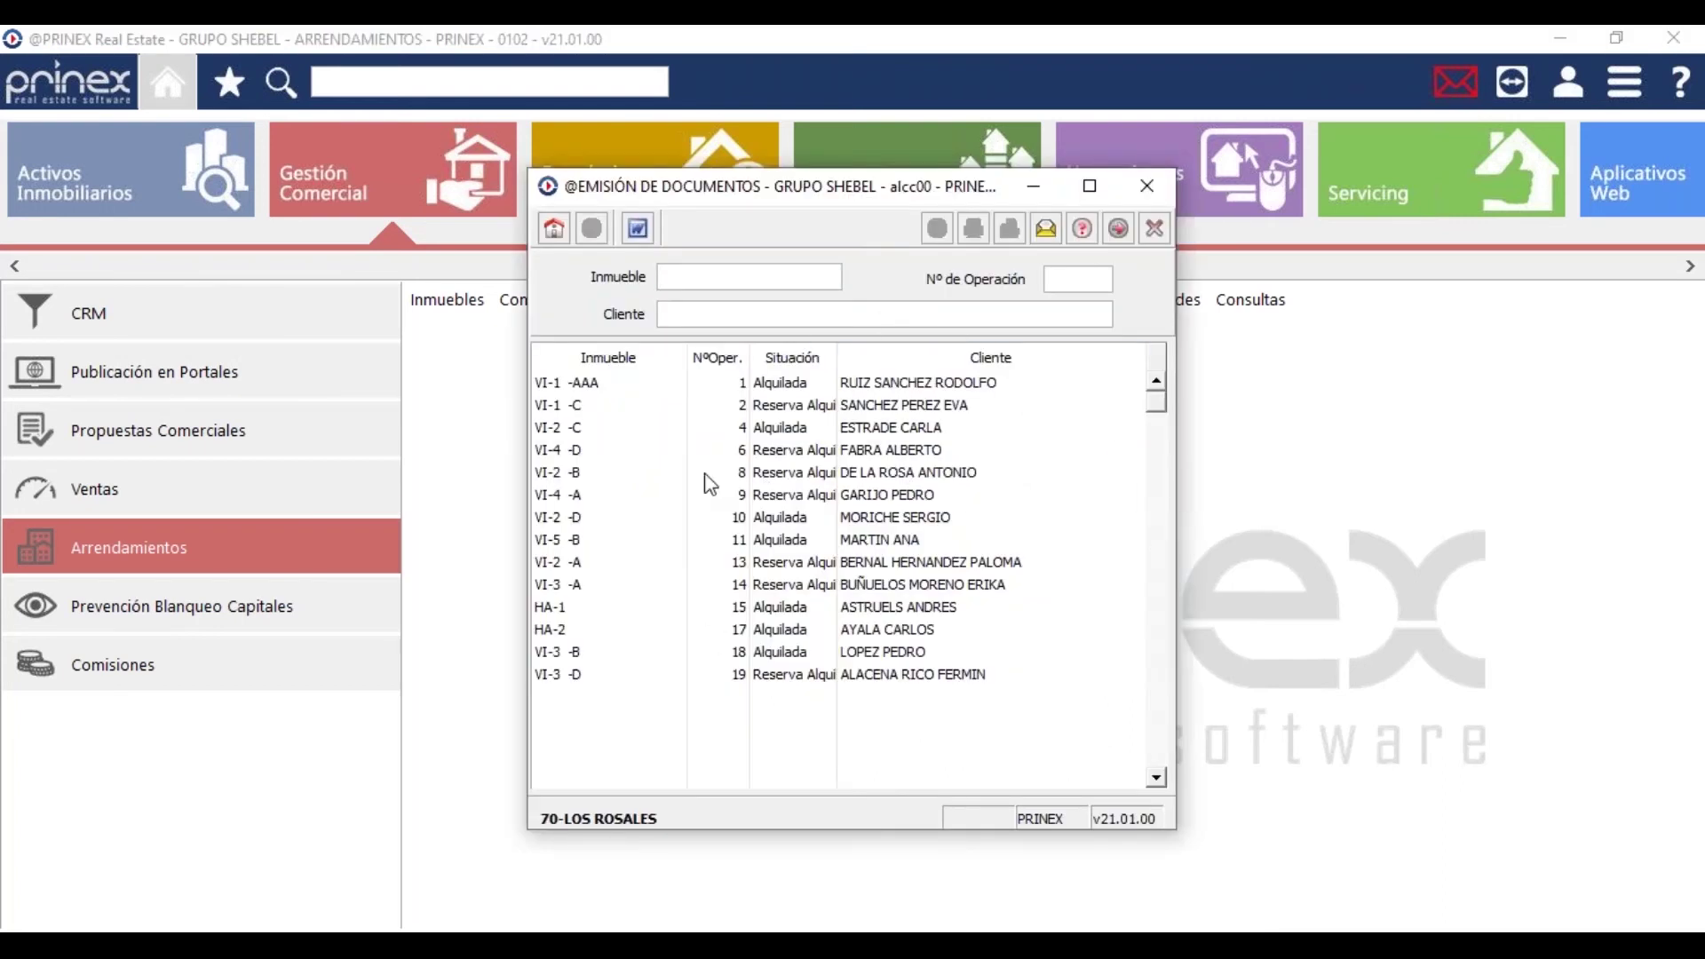
pyautogui.doubleClick(885, 388)
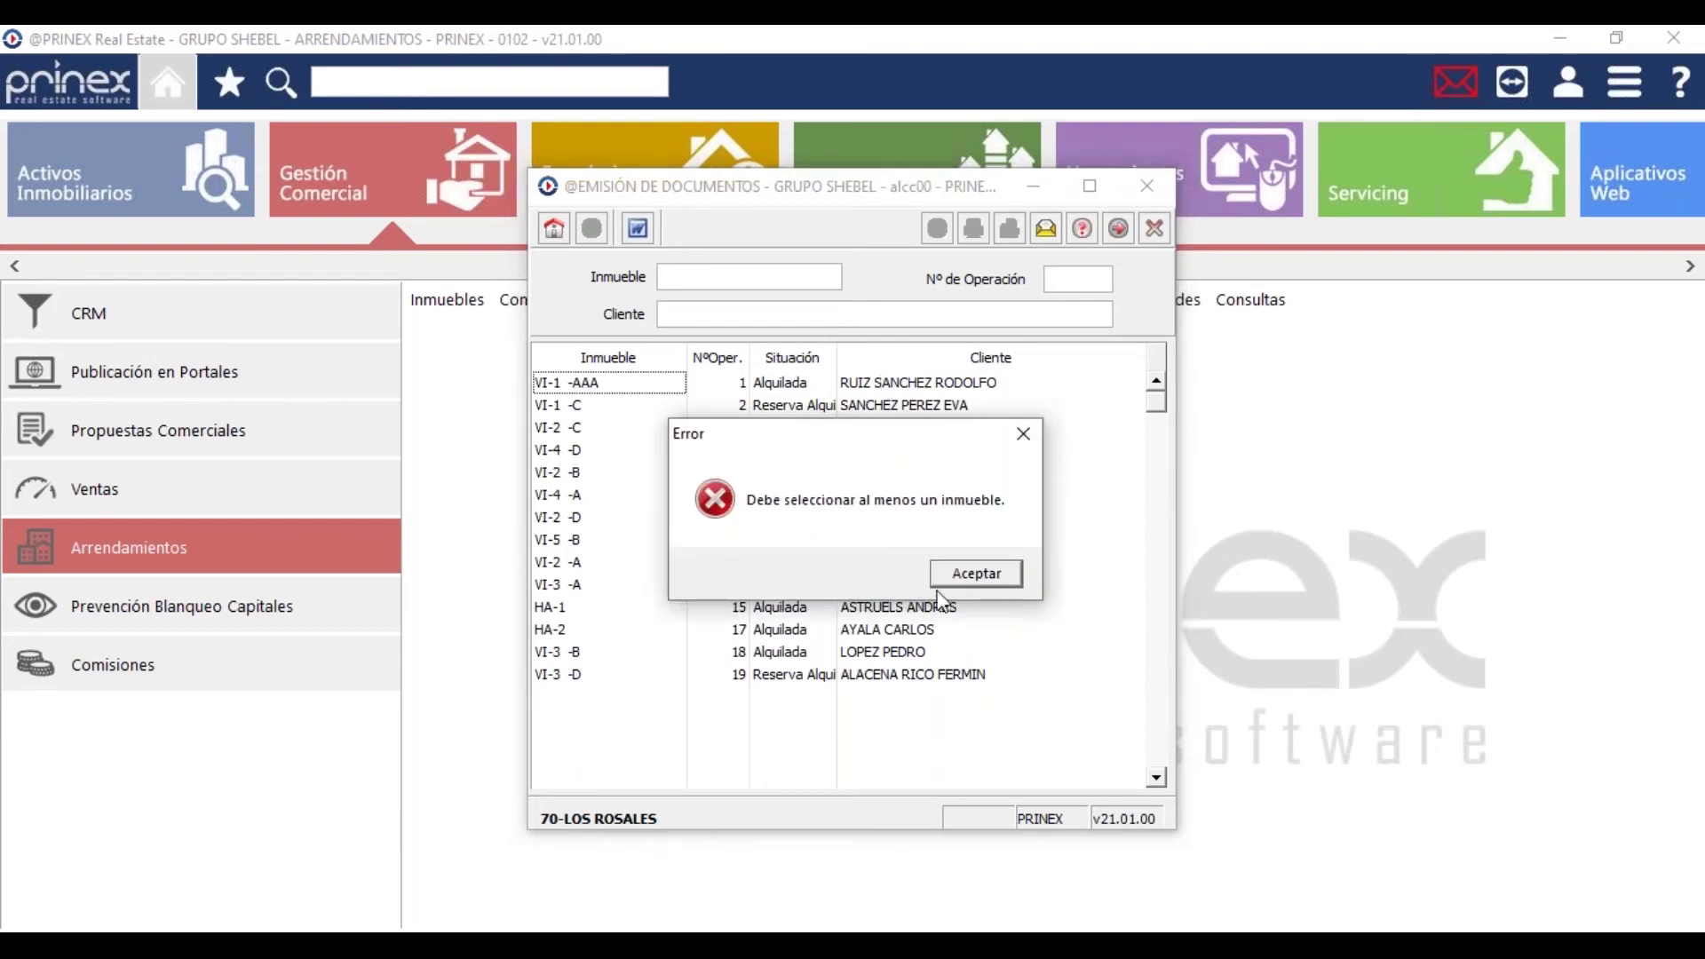
pyautogui.click(951, 574)
pyautogui.click(878, 391)
pyautogui.click(1115, 233)
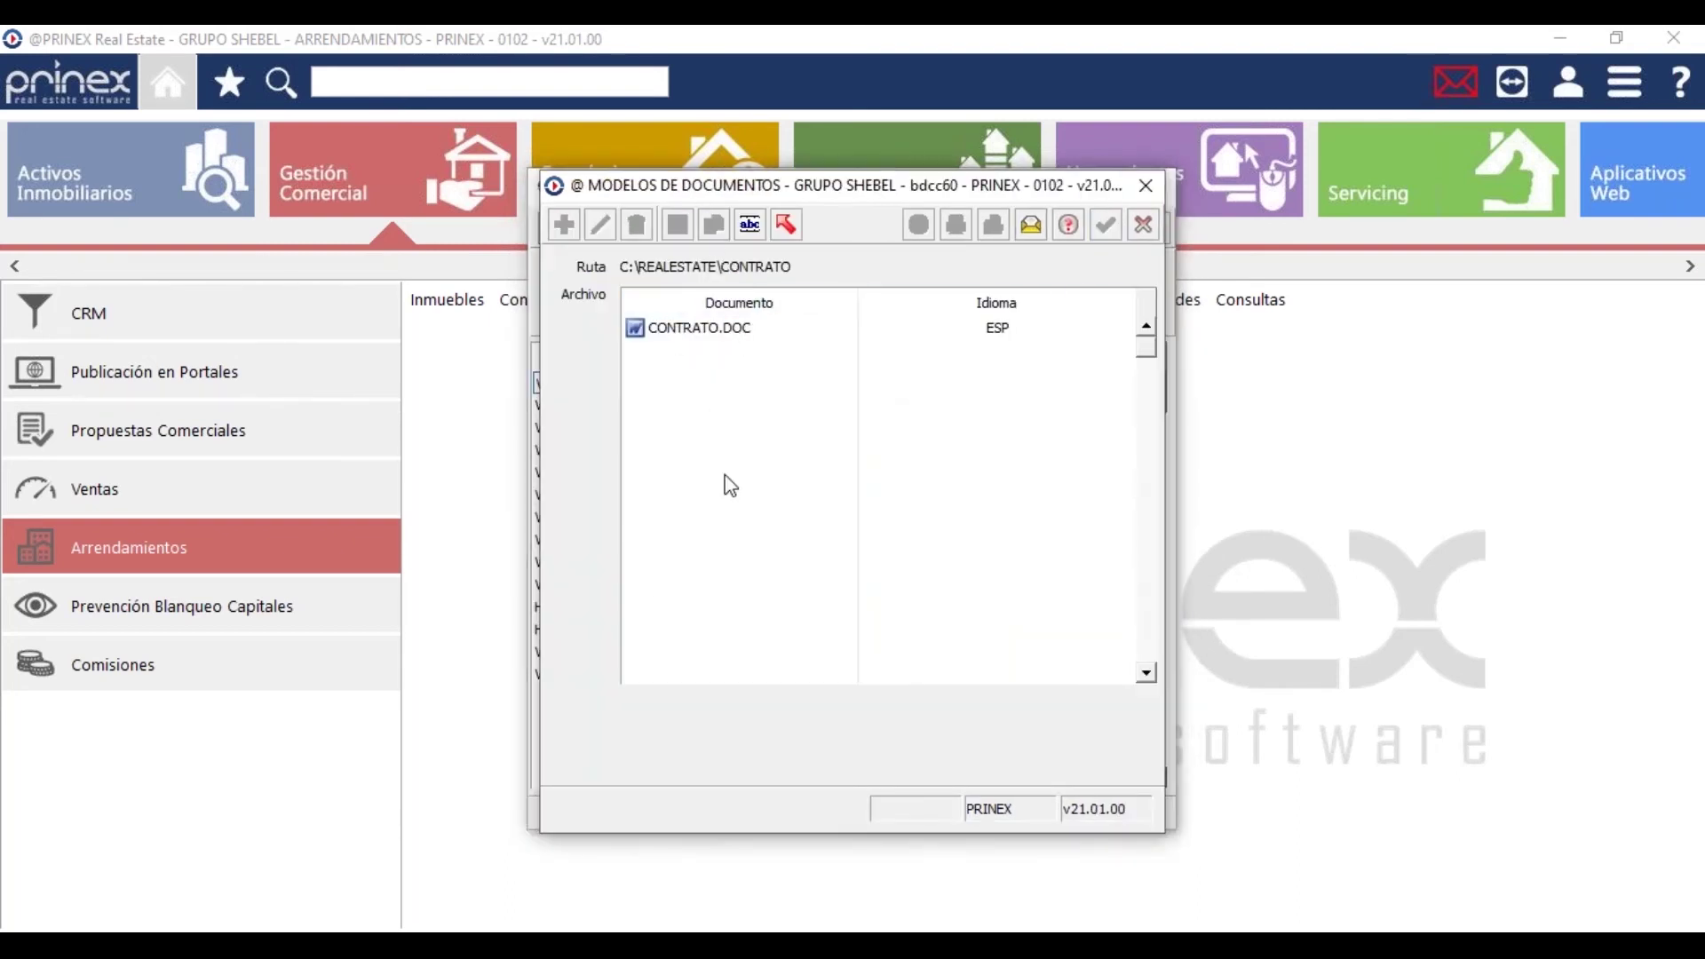
pyautogui.click(1140, 227)
pyautogui.click(1155, 230)
# Open the billing plan of the VI-1 -AAA rental operation and select its maintenance (MAN) concept
pyautogui.click(733, 302)
pyautogui.moveTo(628, 313)
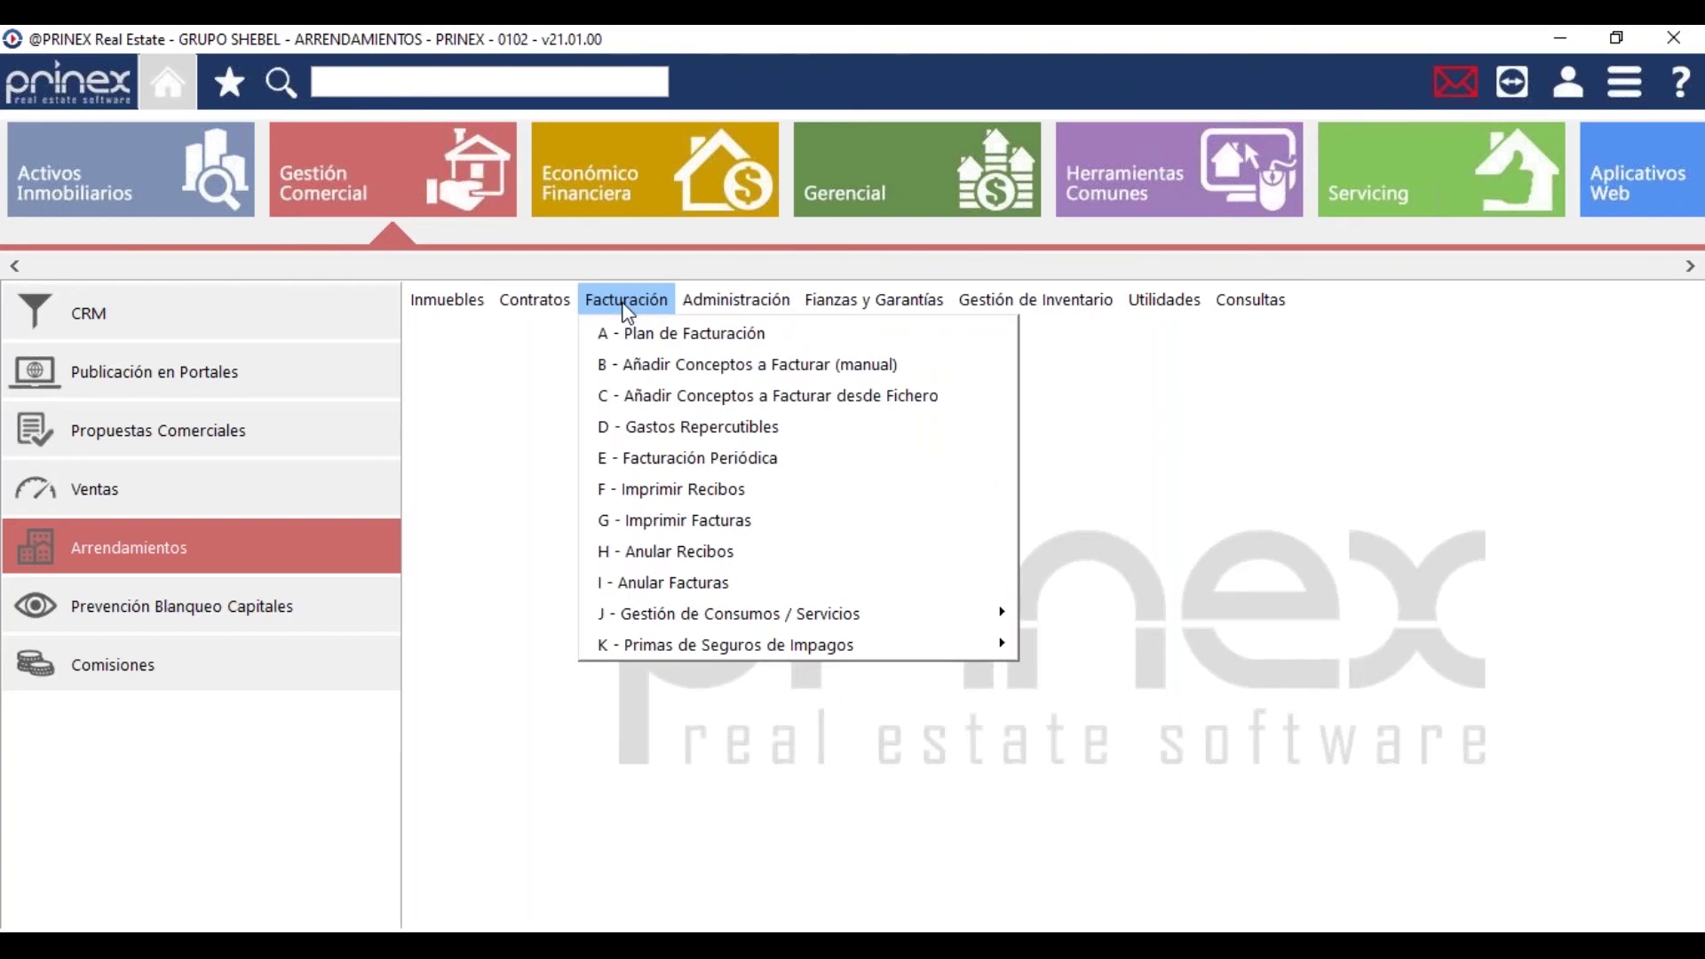
pyautogui.click(806, 345)
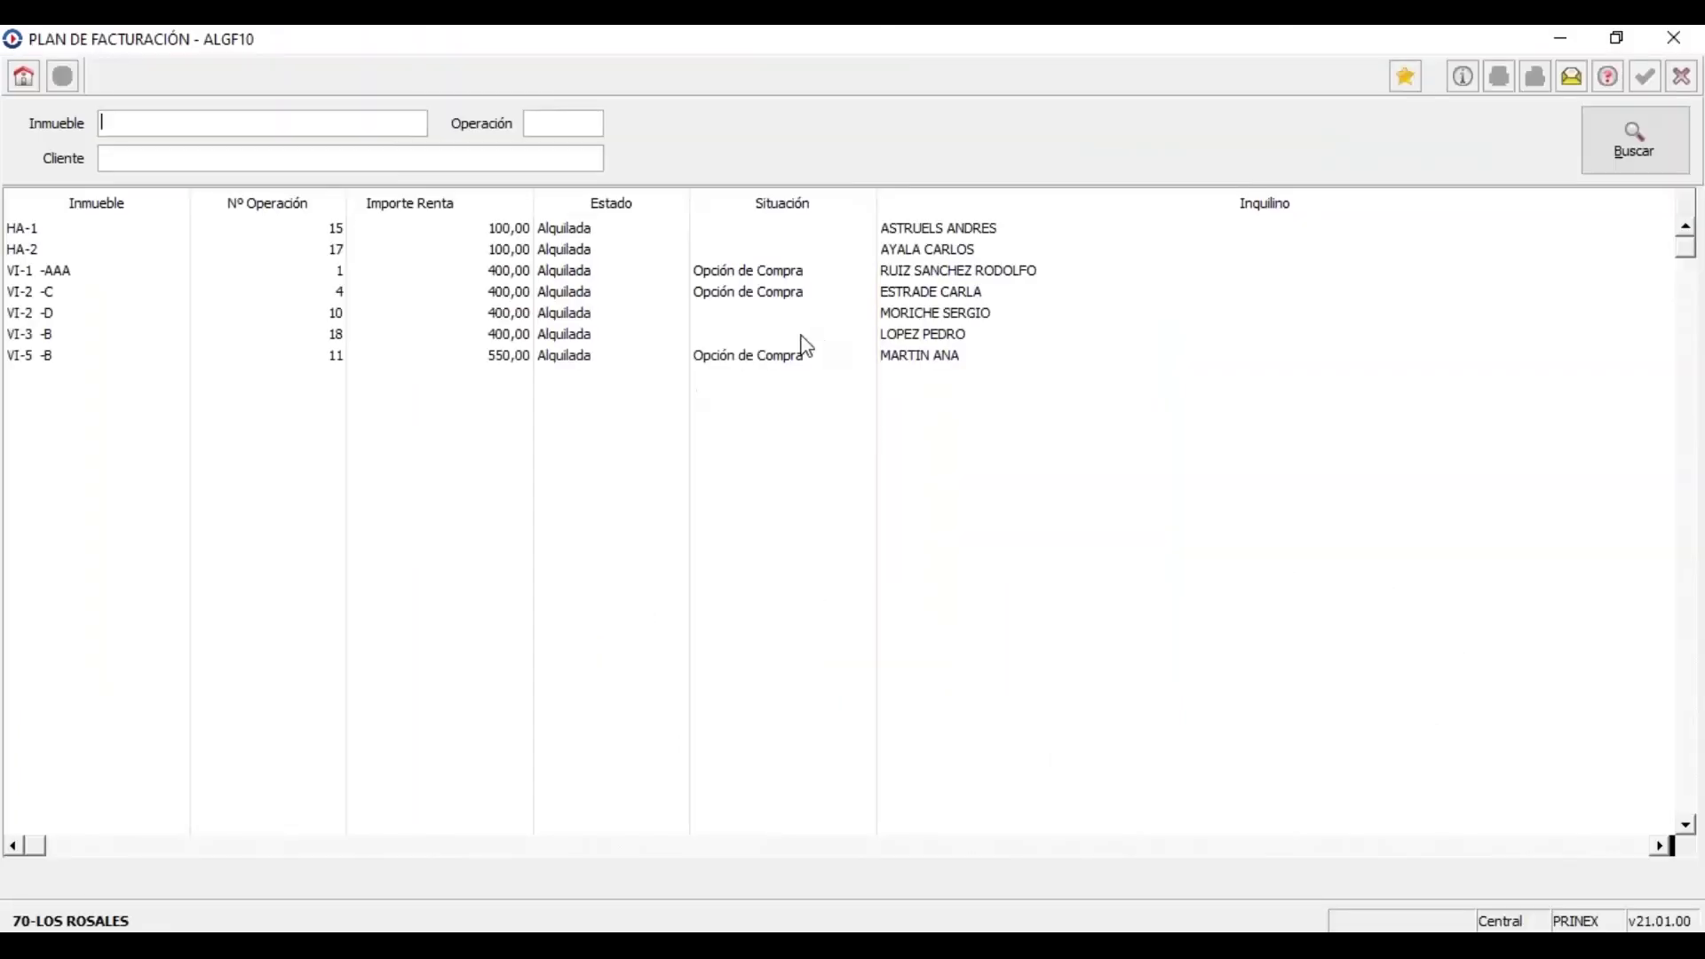
pyautogui.click(268, 277)
pyautogui.doubleClick(271, 282)
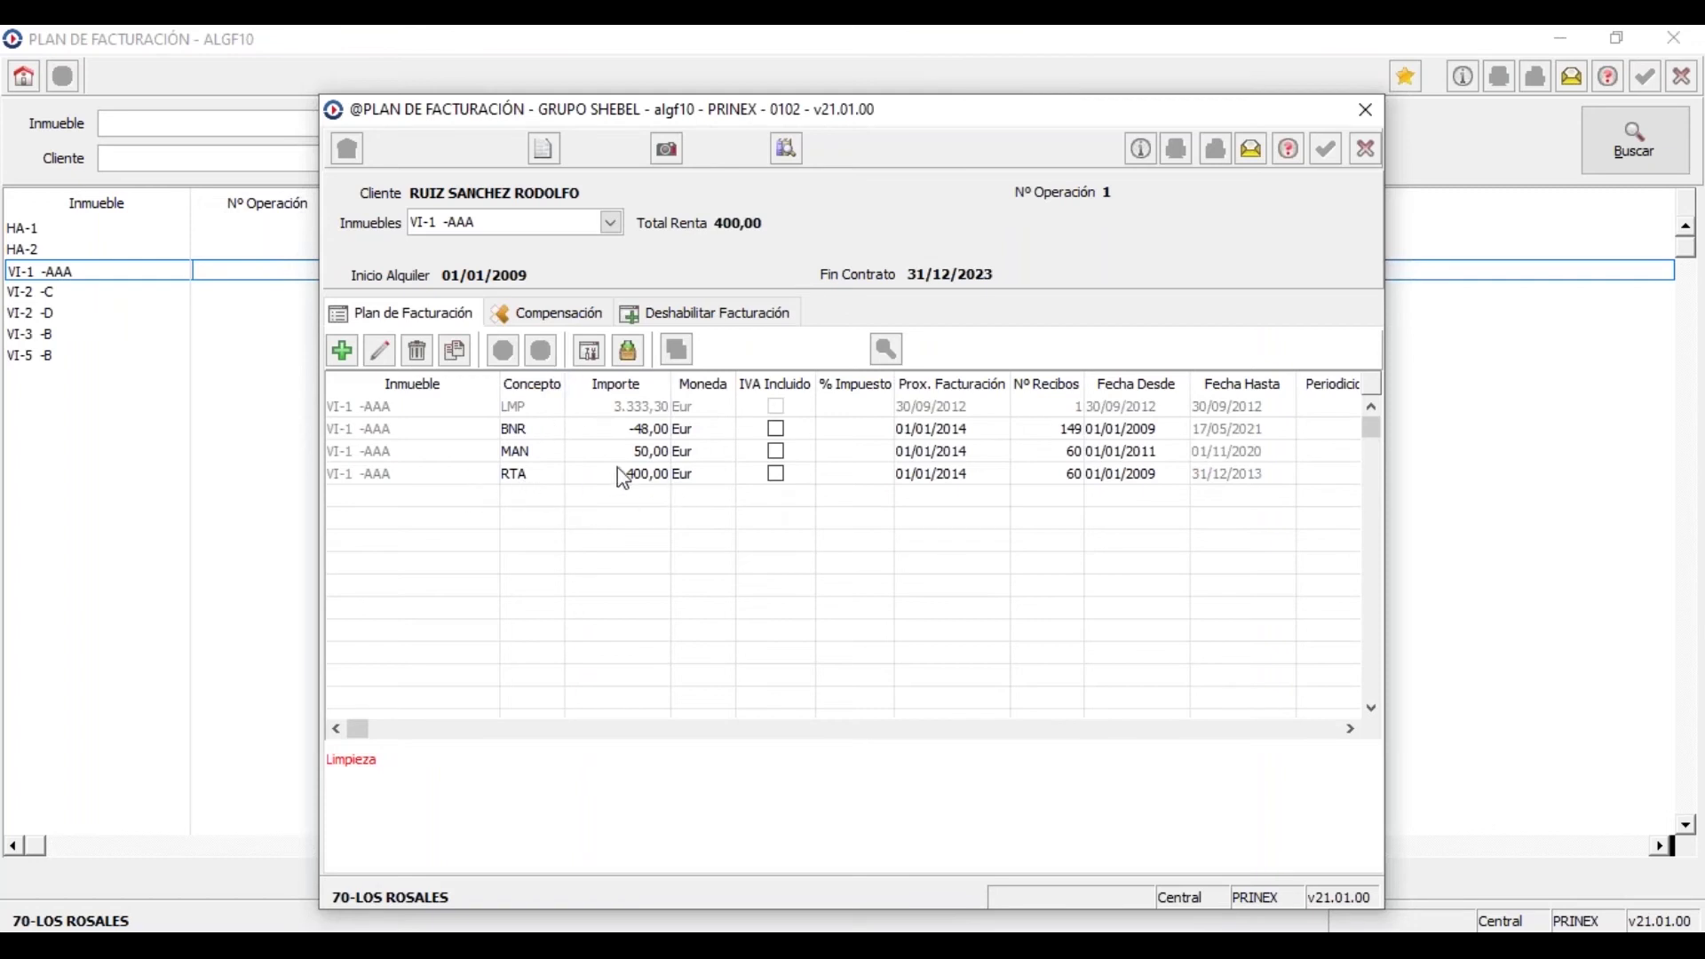
pyautogui.click(537, 453)
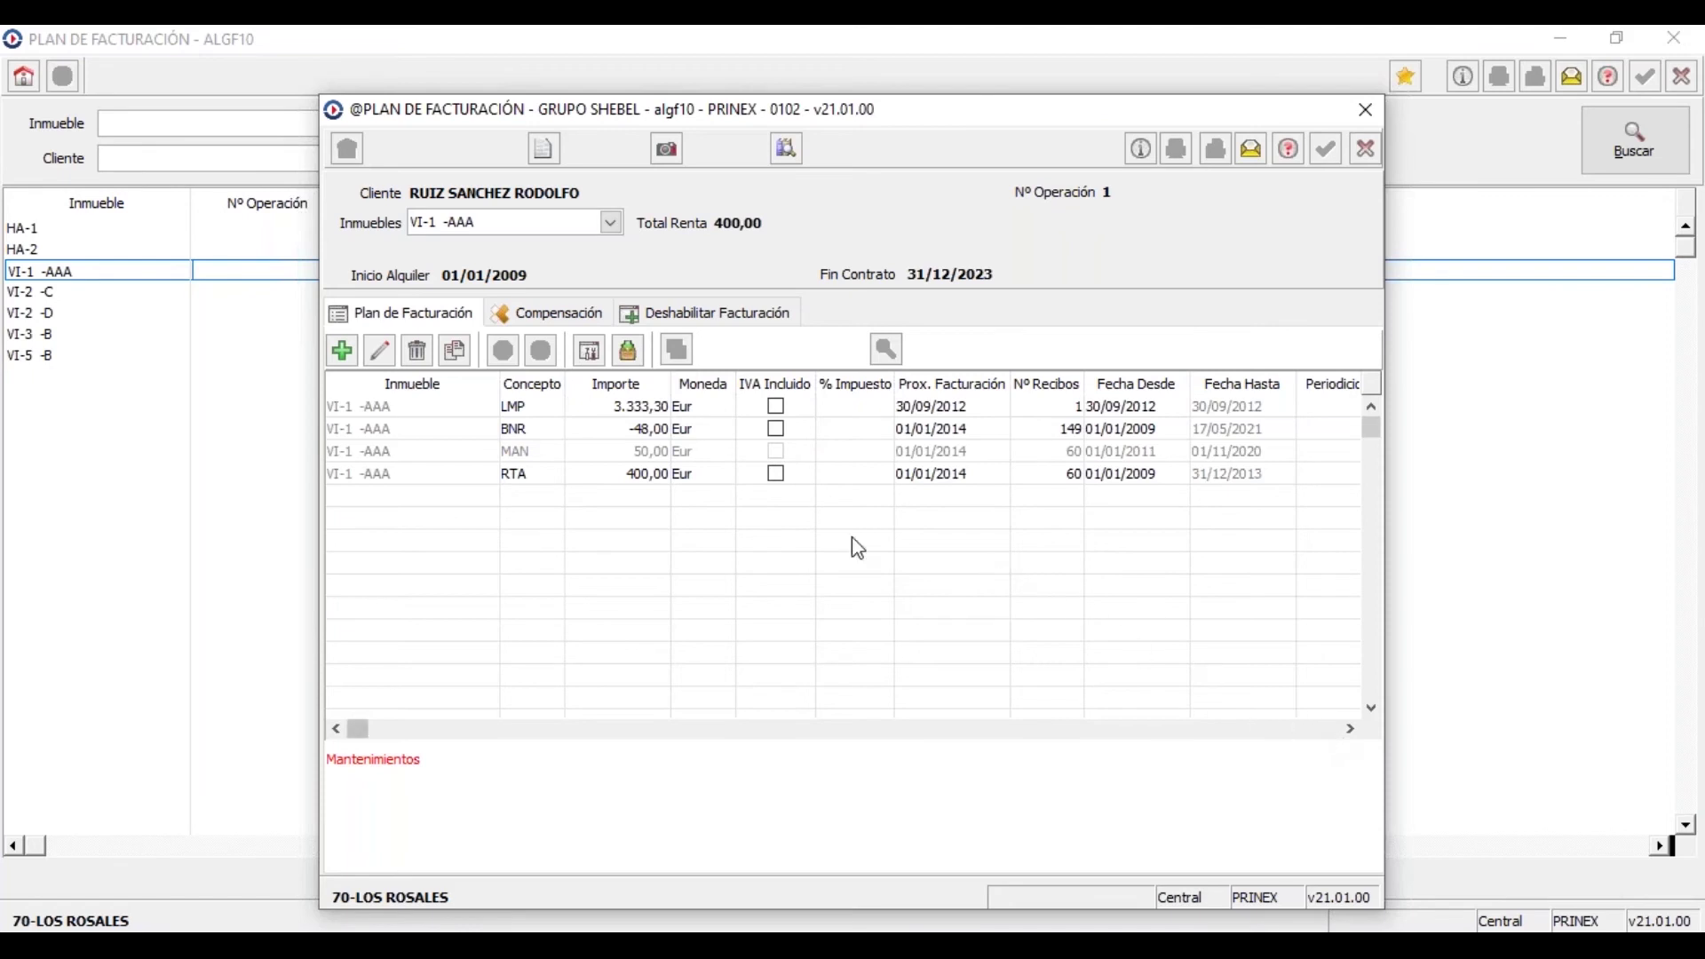
# Review the remaining billing plan columns, from periodicity and account through to the invoice and receipt texts, and select the cleaning (LMP) concept
pyautogui.click(1243, 732)
pyautogui.click(1243, 732)
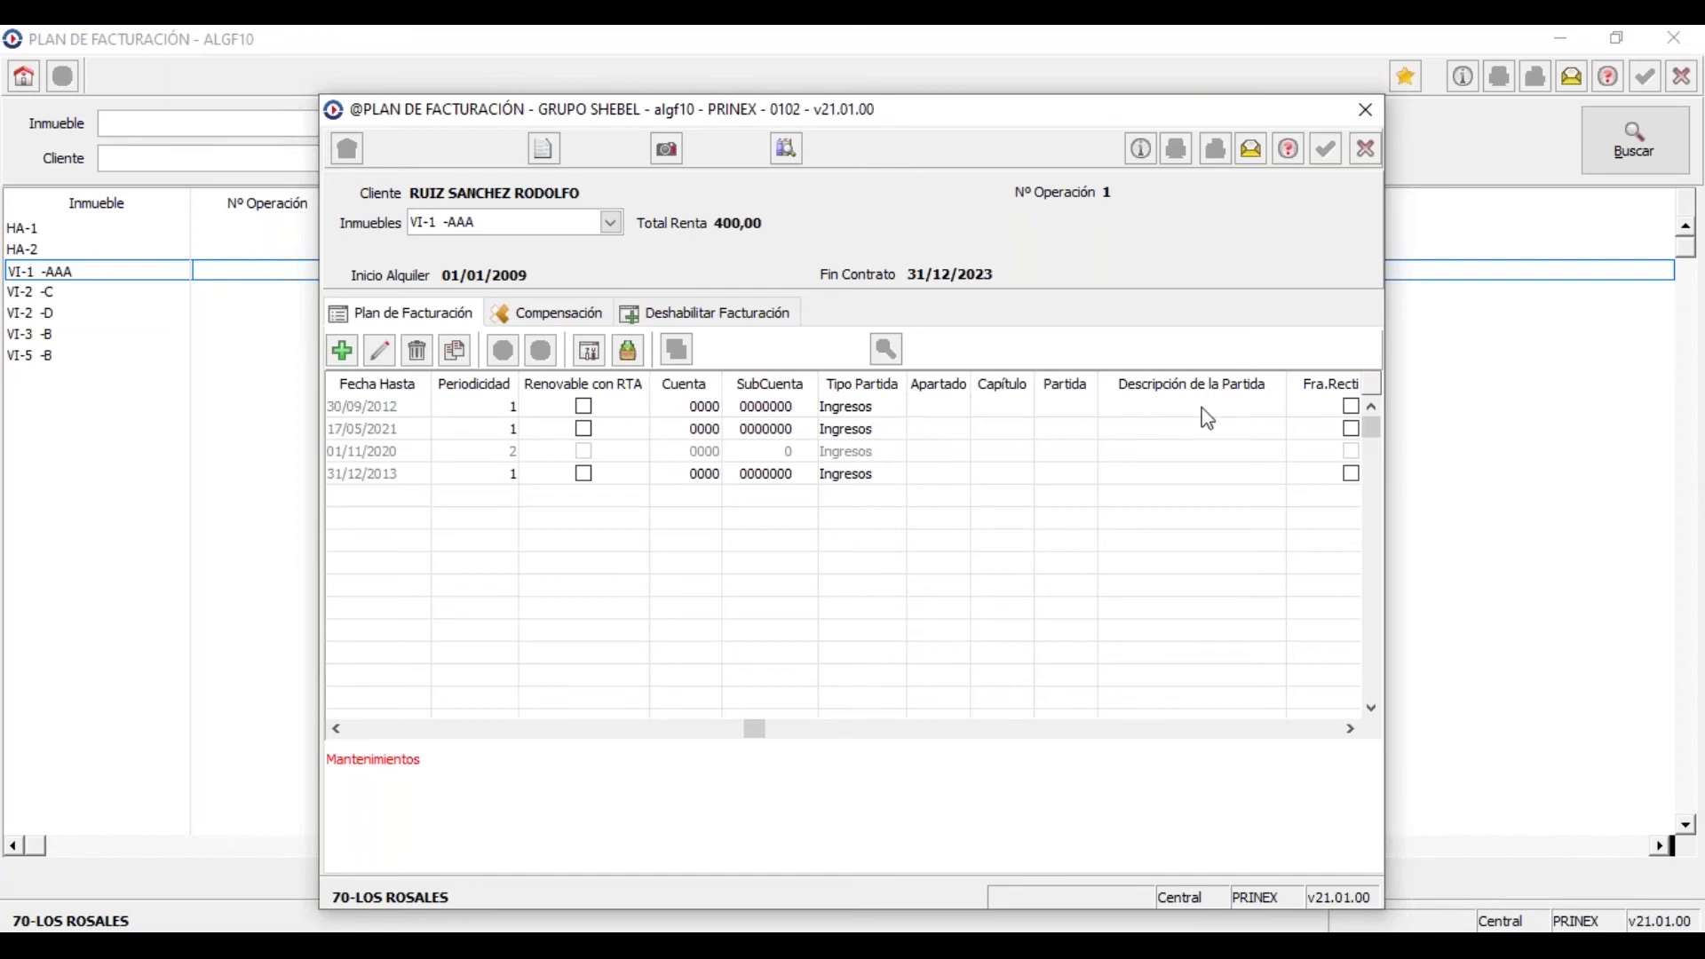
pyautogui.moveTo(762, 729); pyautogui.dragTo(968, 748)
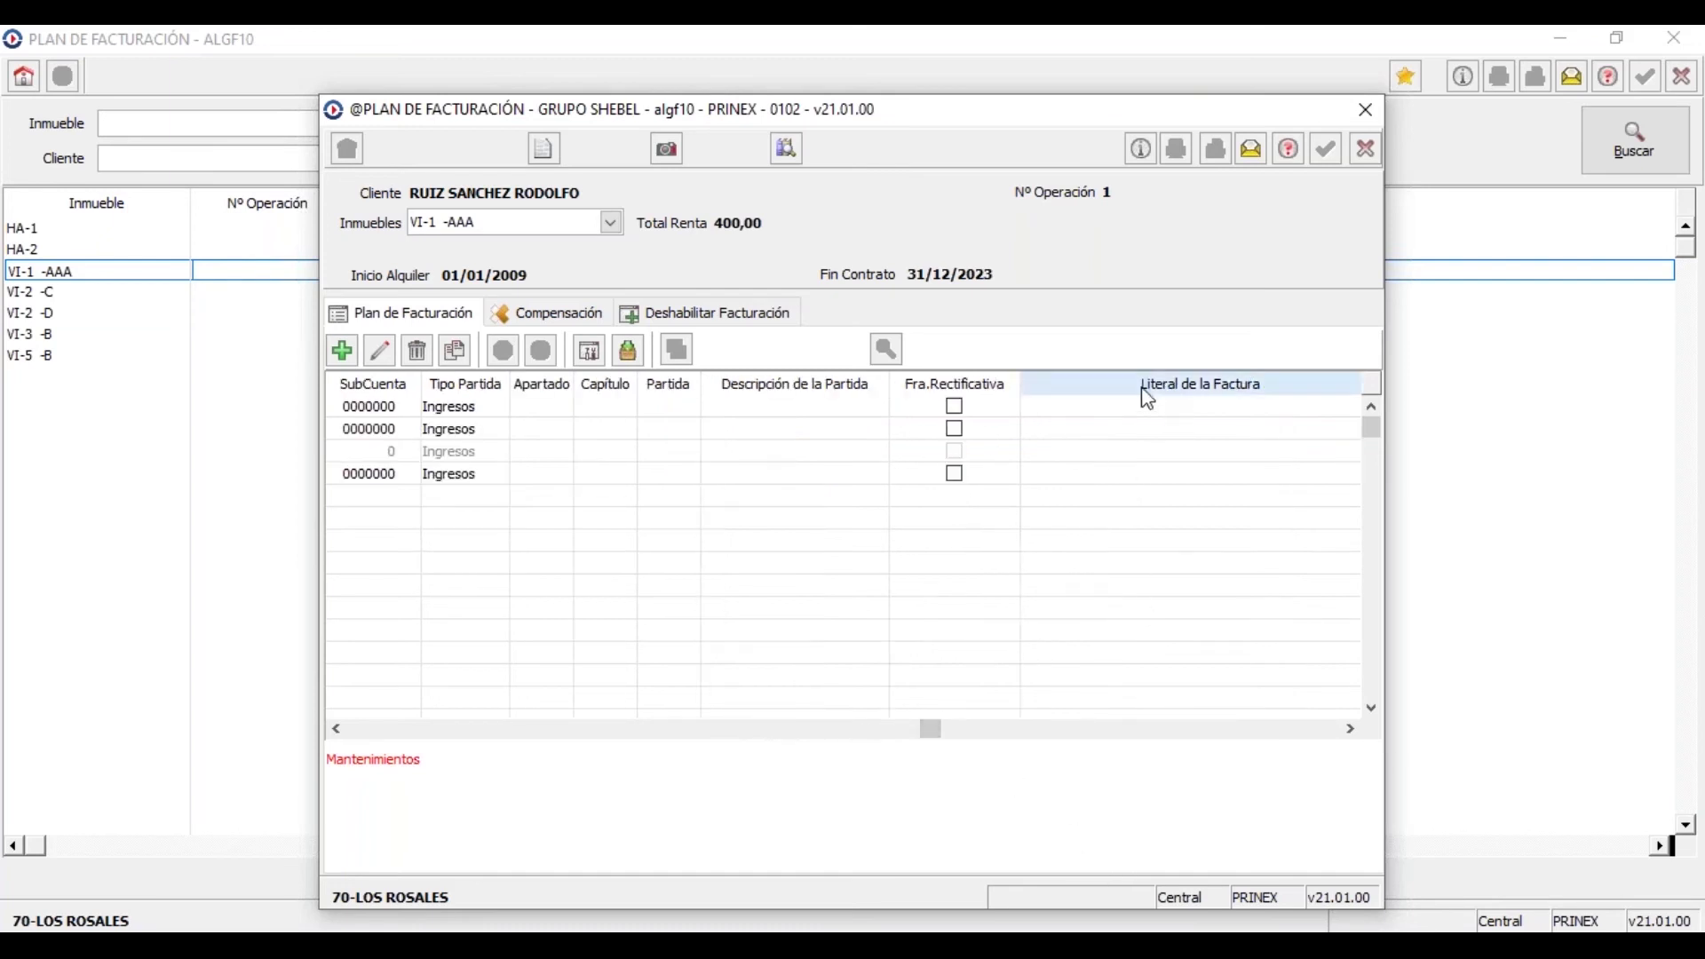
pyautogui.click(1349, 729)
pyautogui.click(1350, 730)
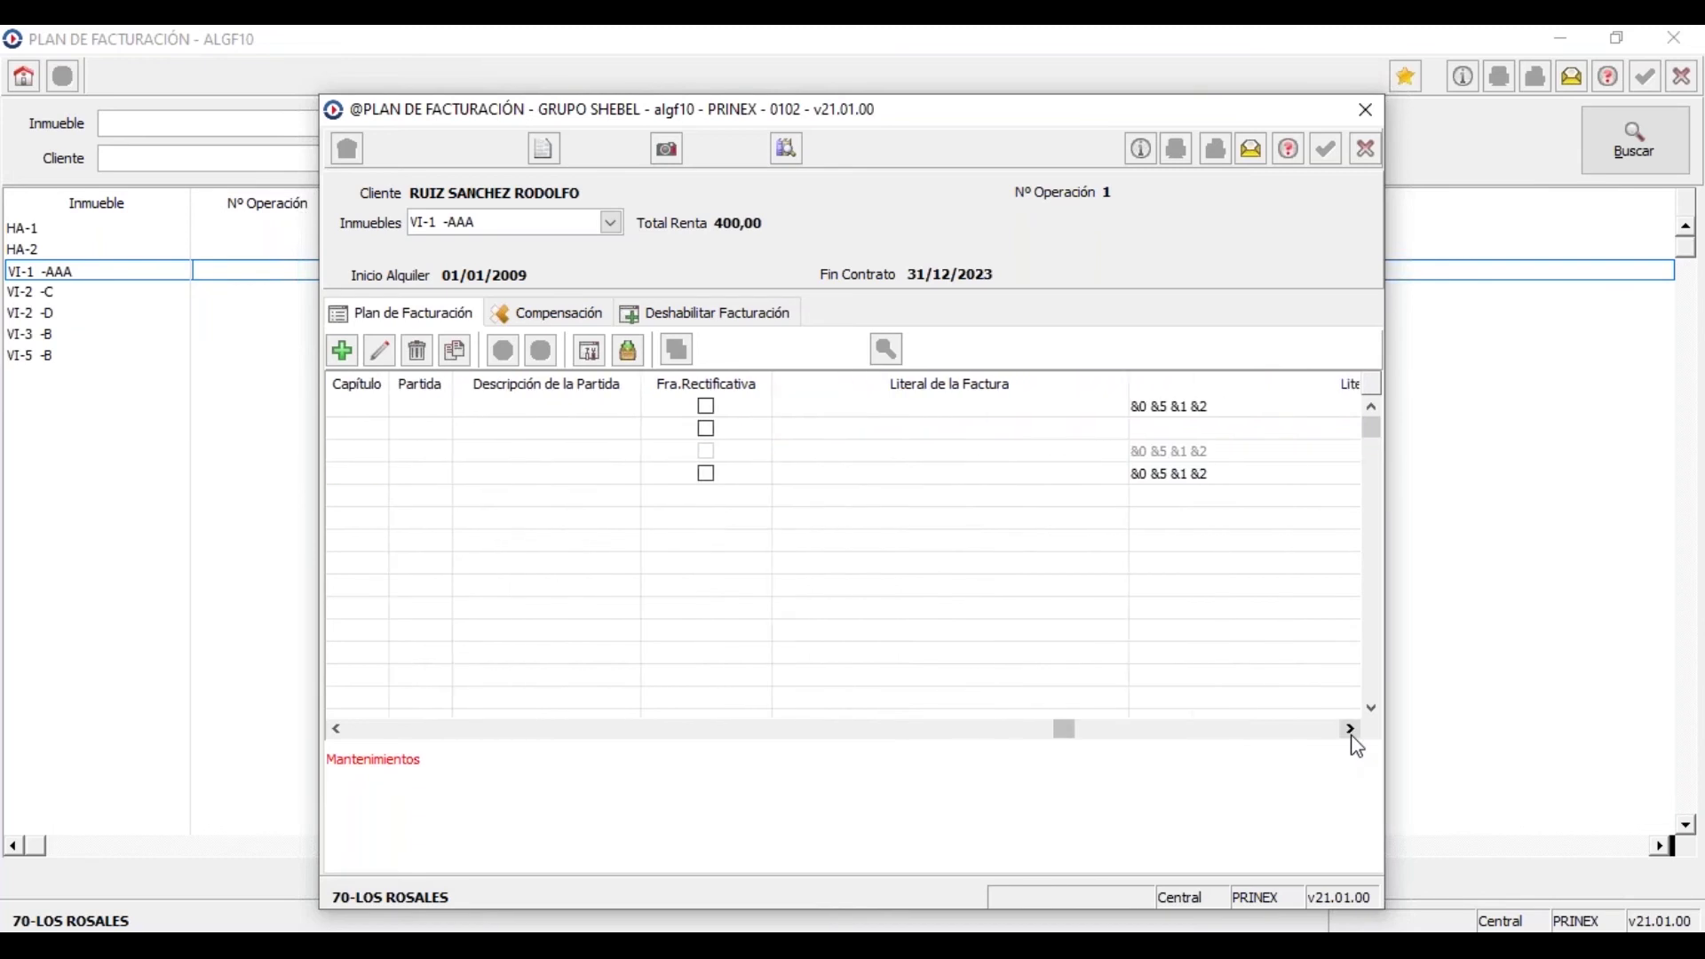
pyautogui.click(1350, 730)
pyautogui.click(1160, 411)
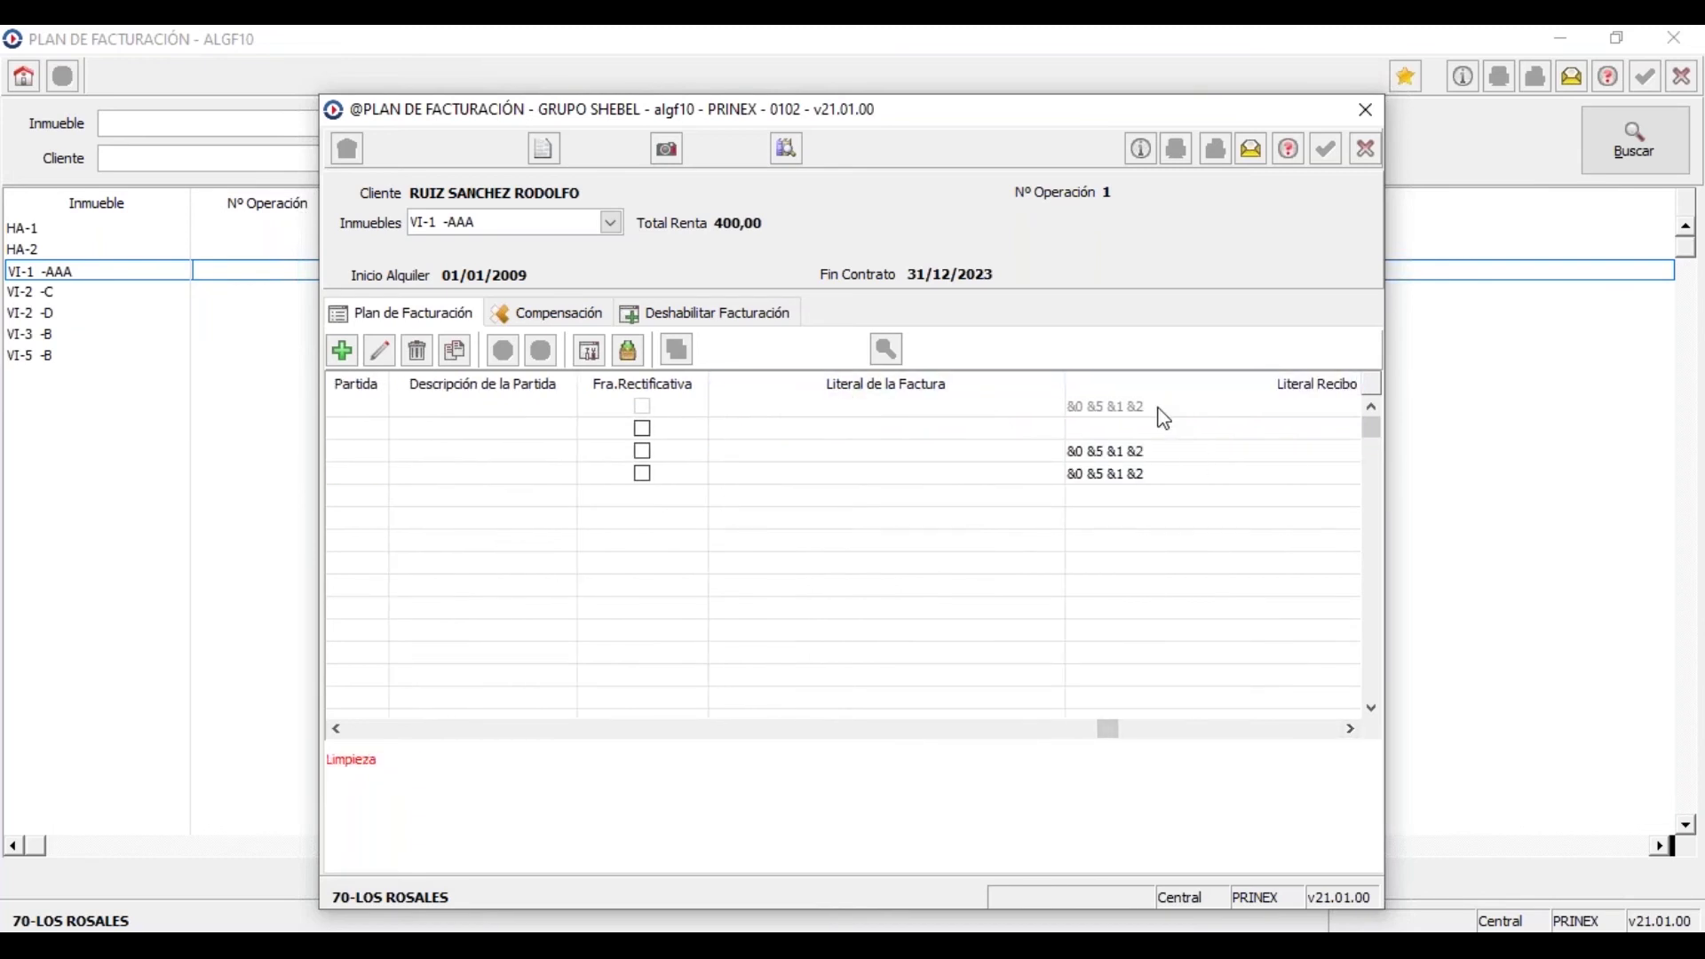
# Open the LMP concept's receipt text for editing to check its variable codes, discard the edit and close the billing plan
pyautogui.click(380, 349)
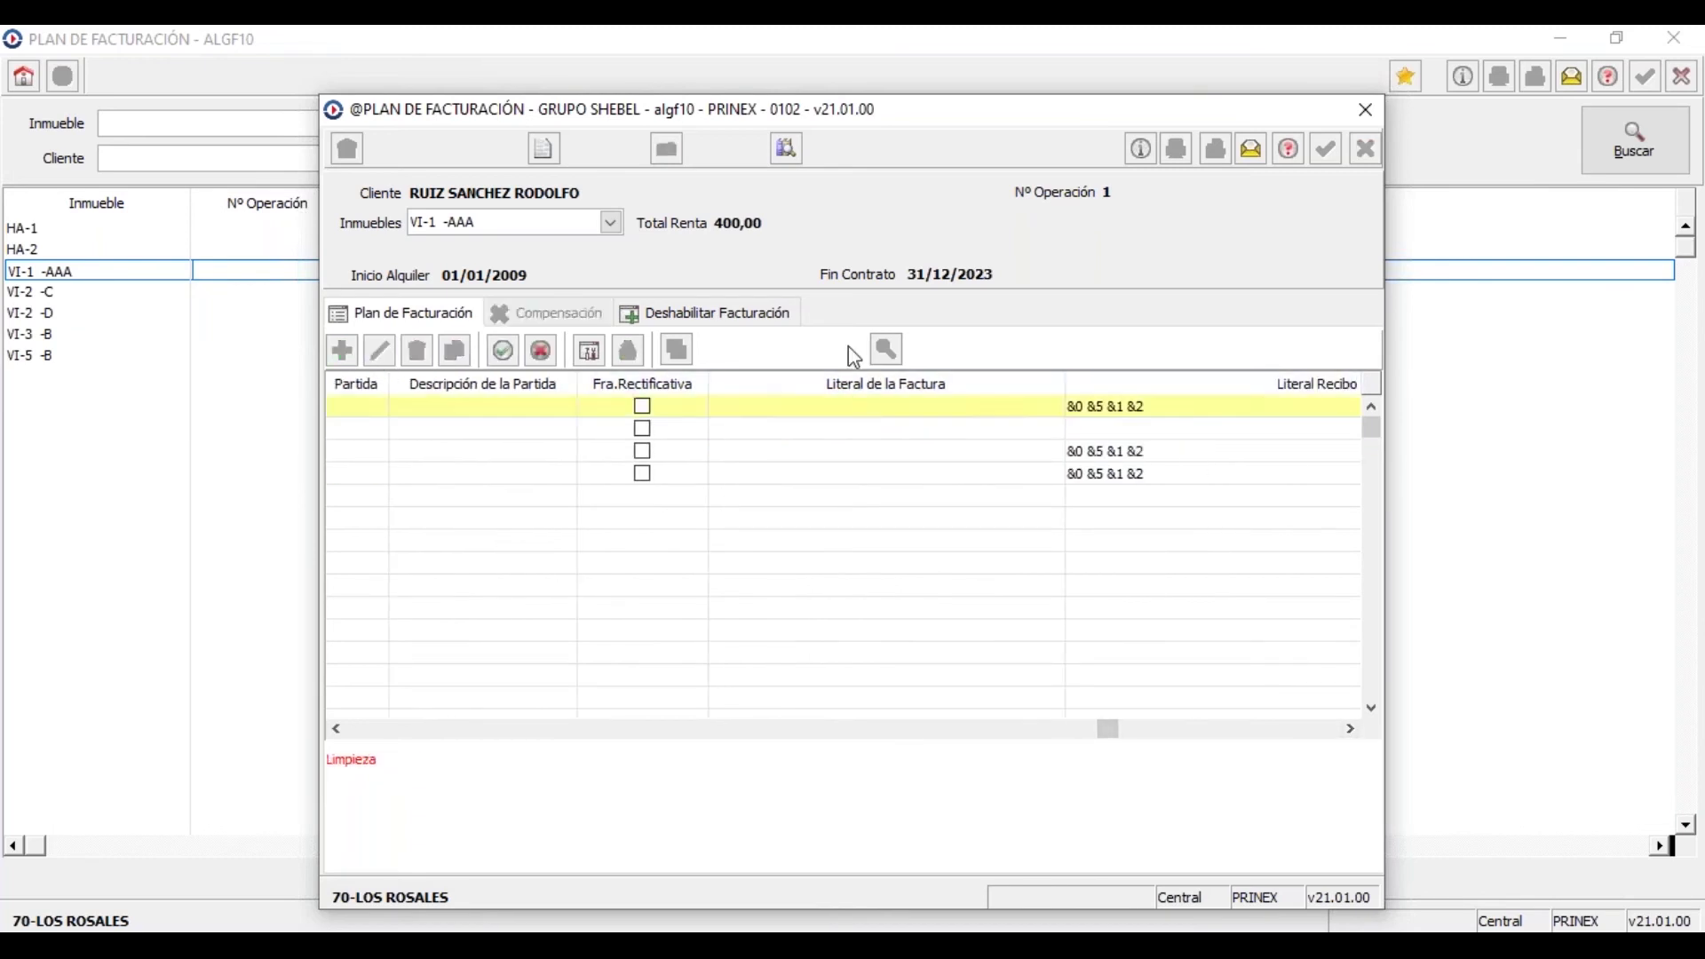
pyautogui.click(1315, 735)
pyautogui.click(1315, 735)
pyautogui.click(1319, 736)
pyautogui.click(1317, 735)
pyautogui.click(1316, 735)
pyautogui.click(1316, 735)
pyautogui.click(1316, 735)
pyautogui.click(1119, 406)
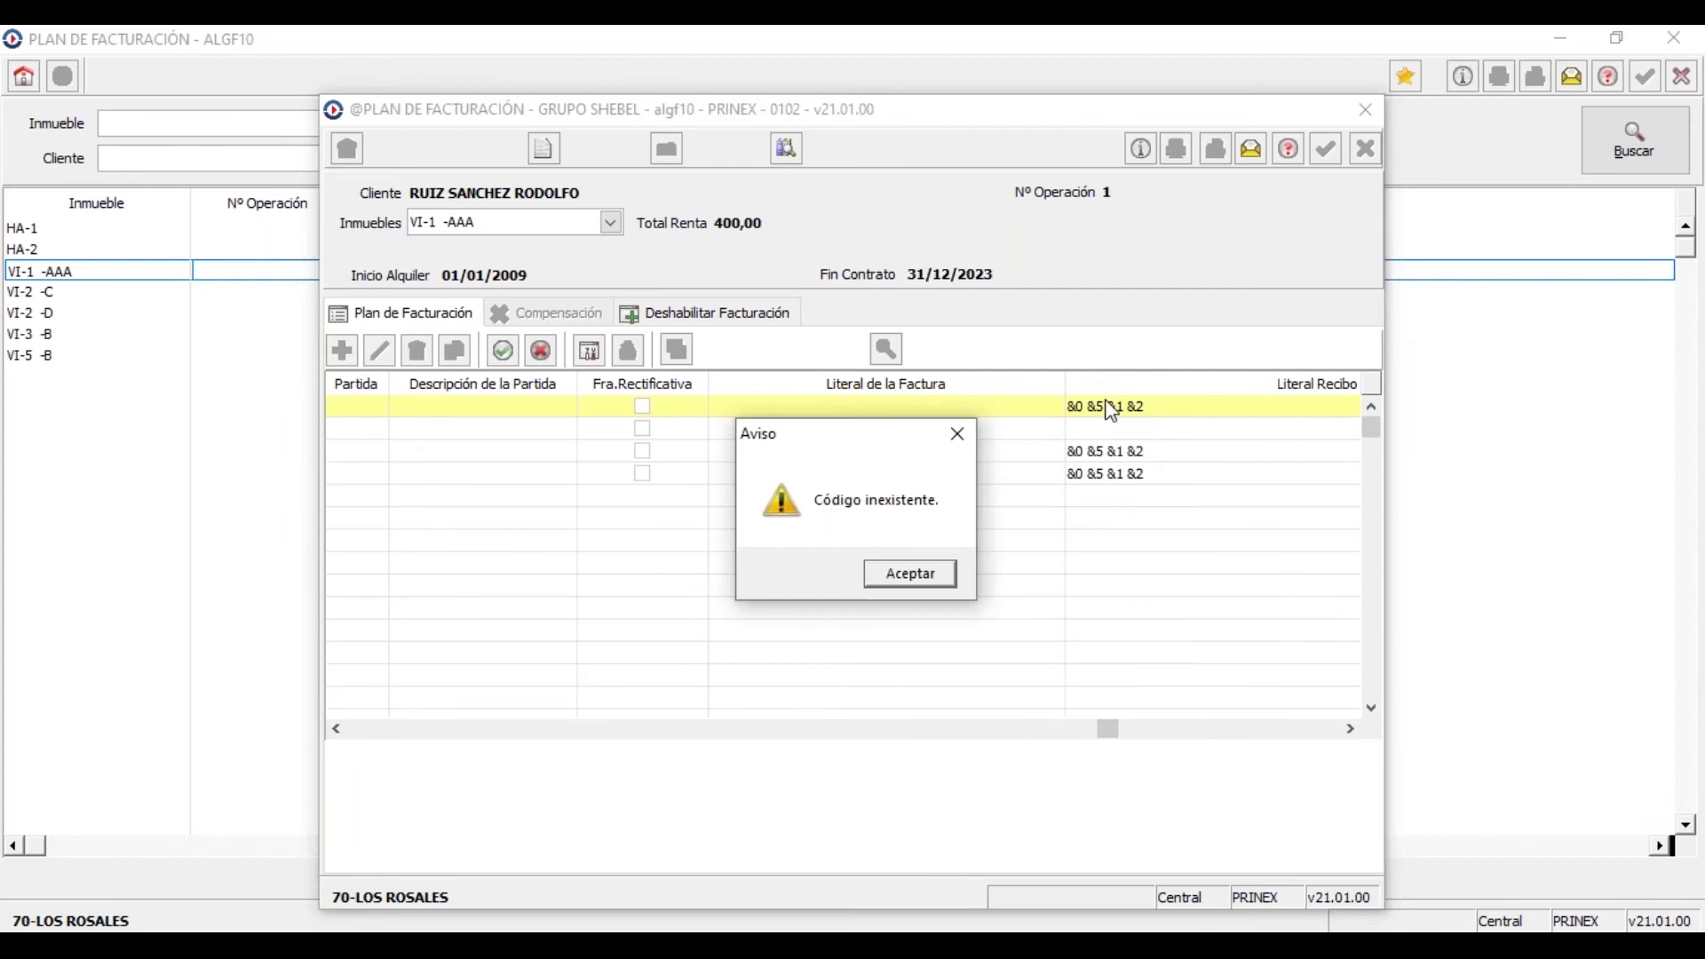
pyautogui.click(925, 577)
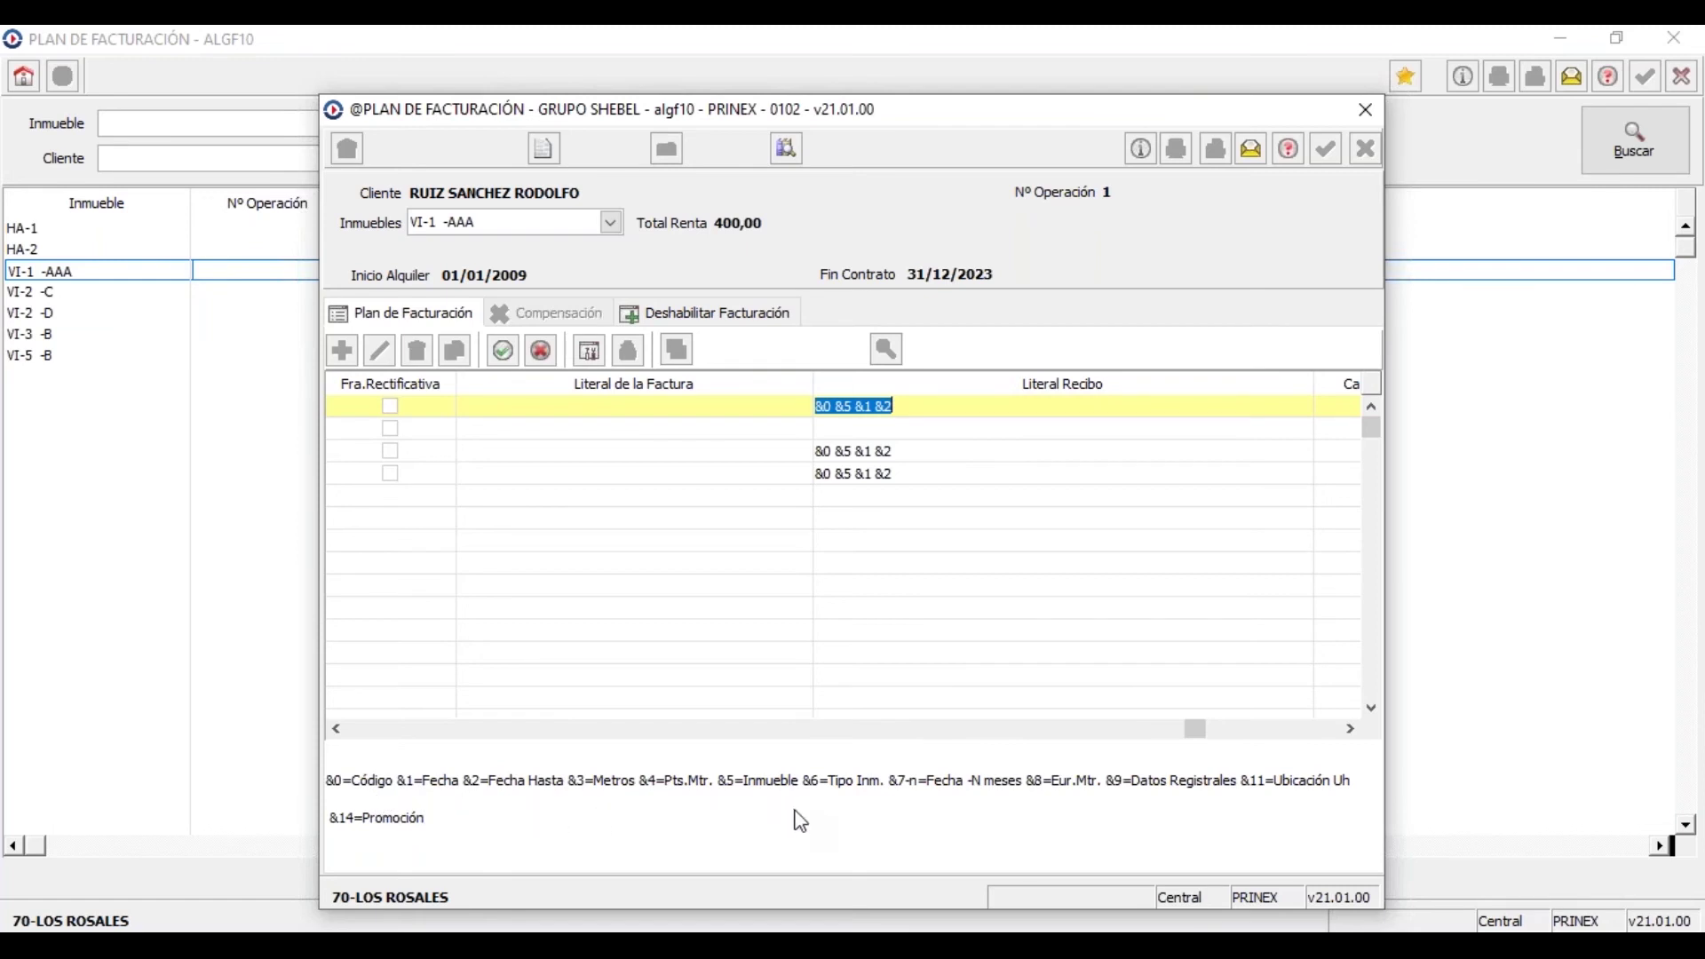
pyautogui.click(538, 354)
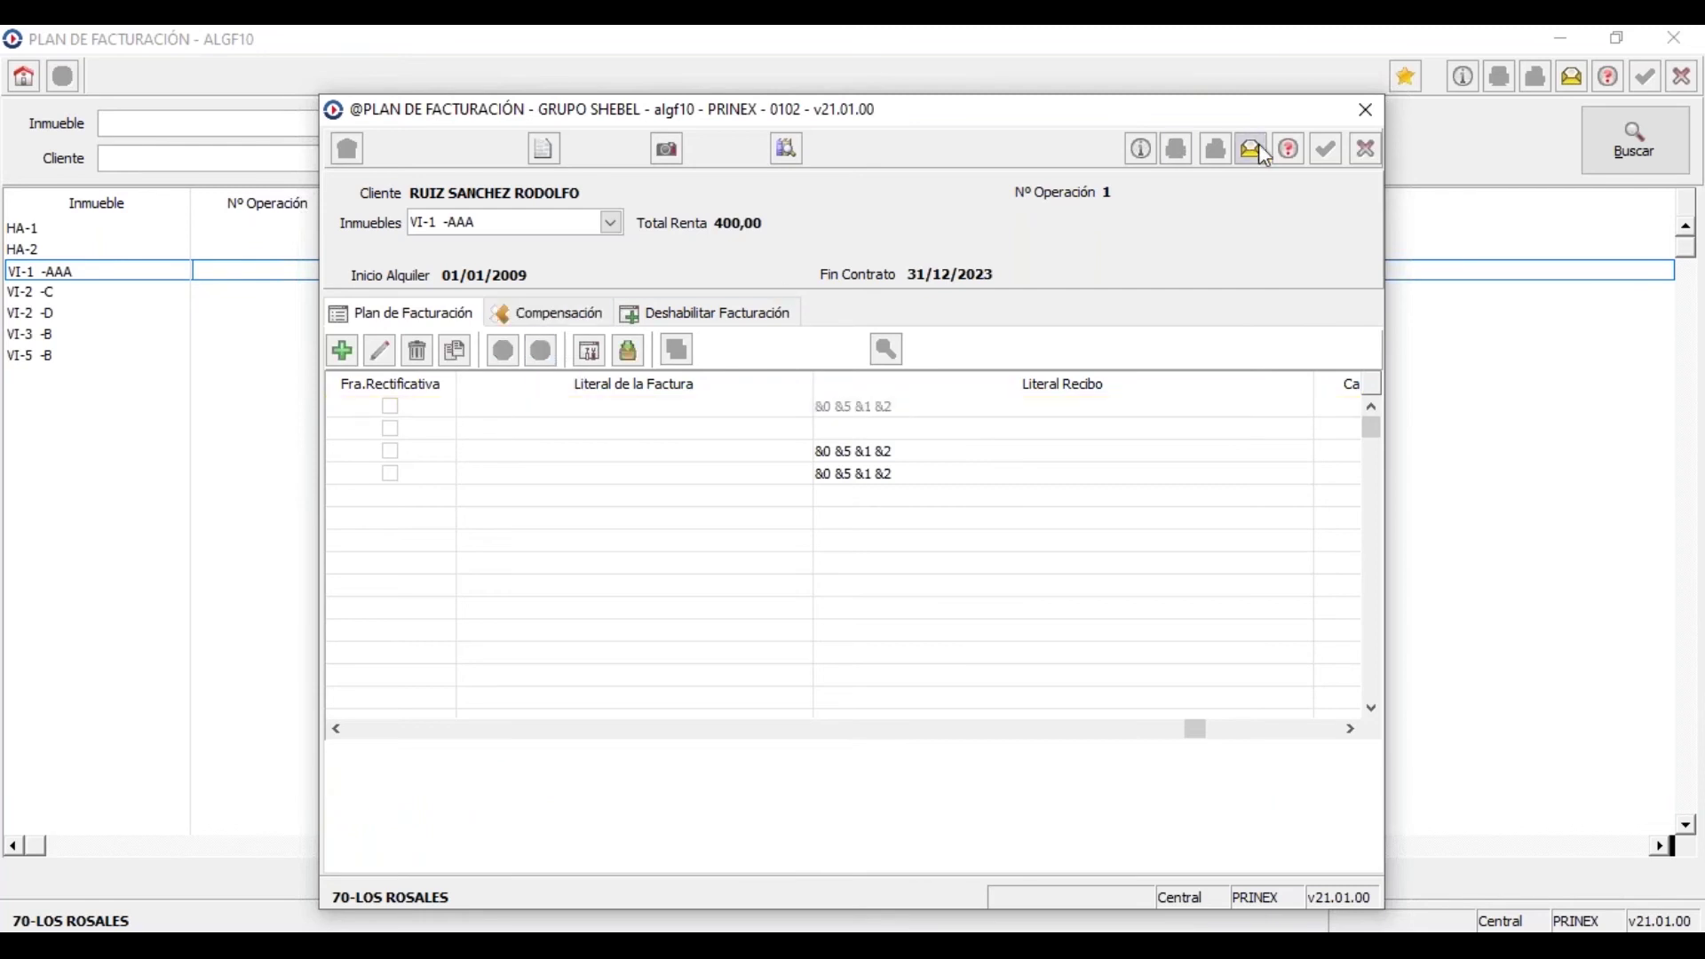
pyautogui.click(1366, 151)
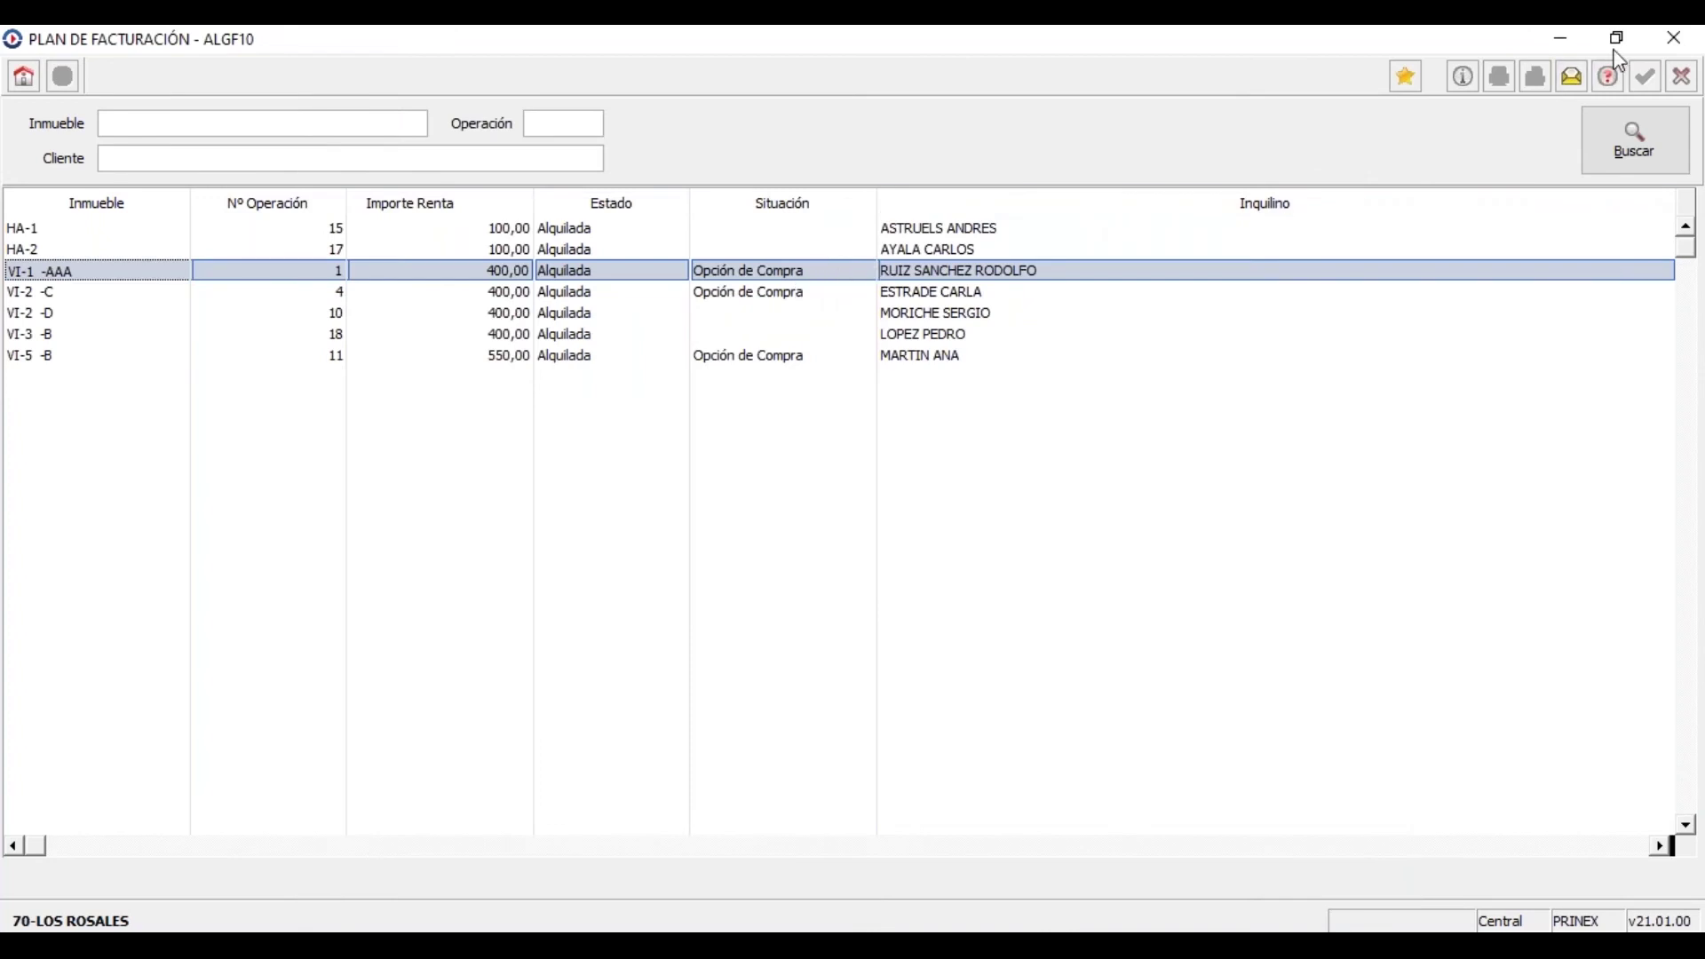
pyautogui.click(1680, 42)
# Try report type 2-Detalle del Recibo in the periodic rental billing, and leave the billing without running it
pyautogui.click(635, 302)
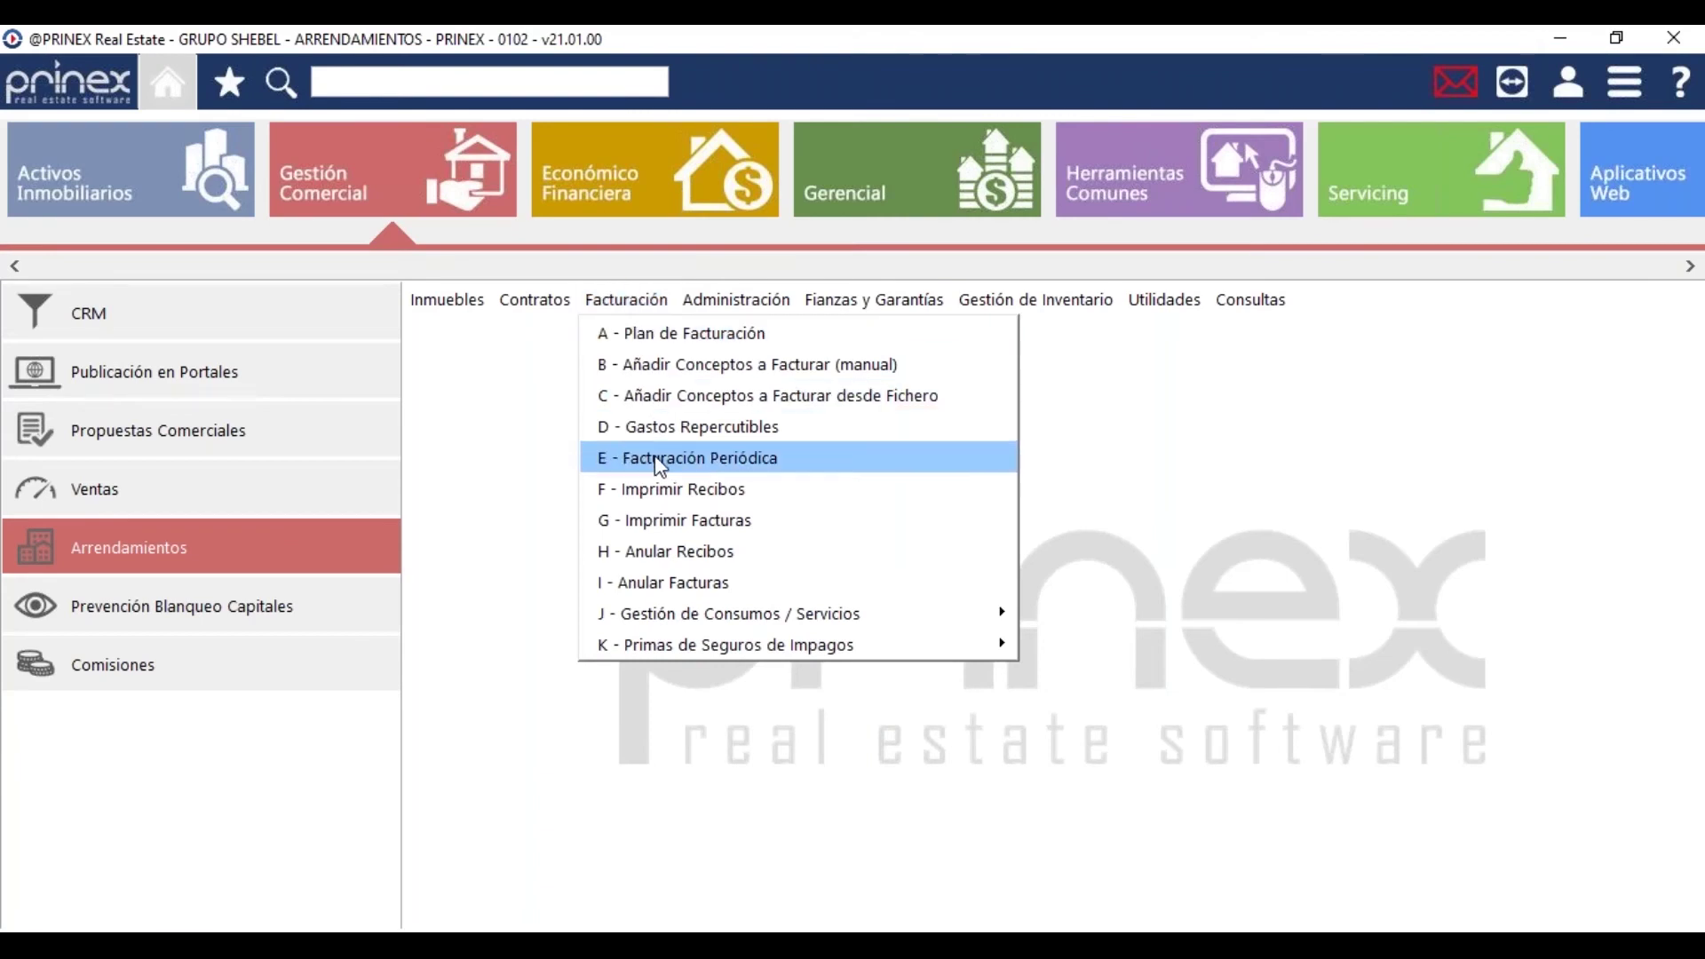
pyautogui.click(839, 458)
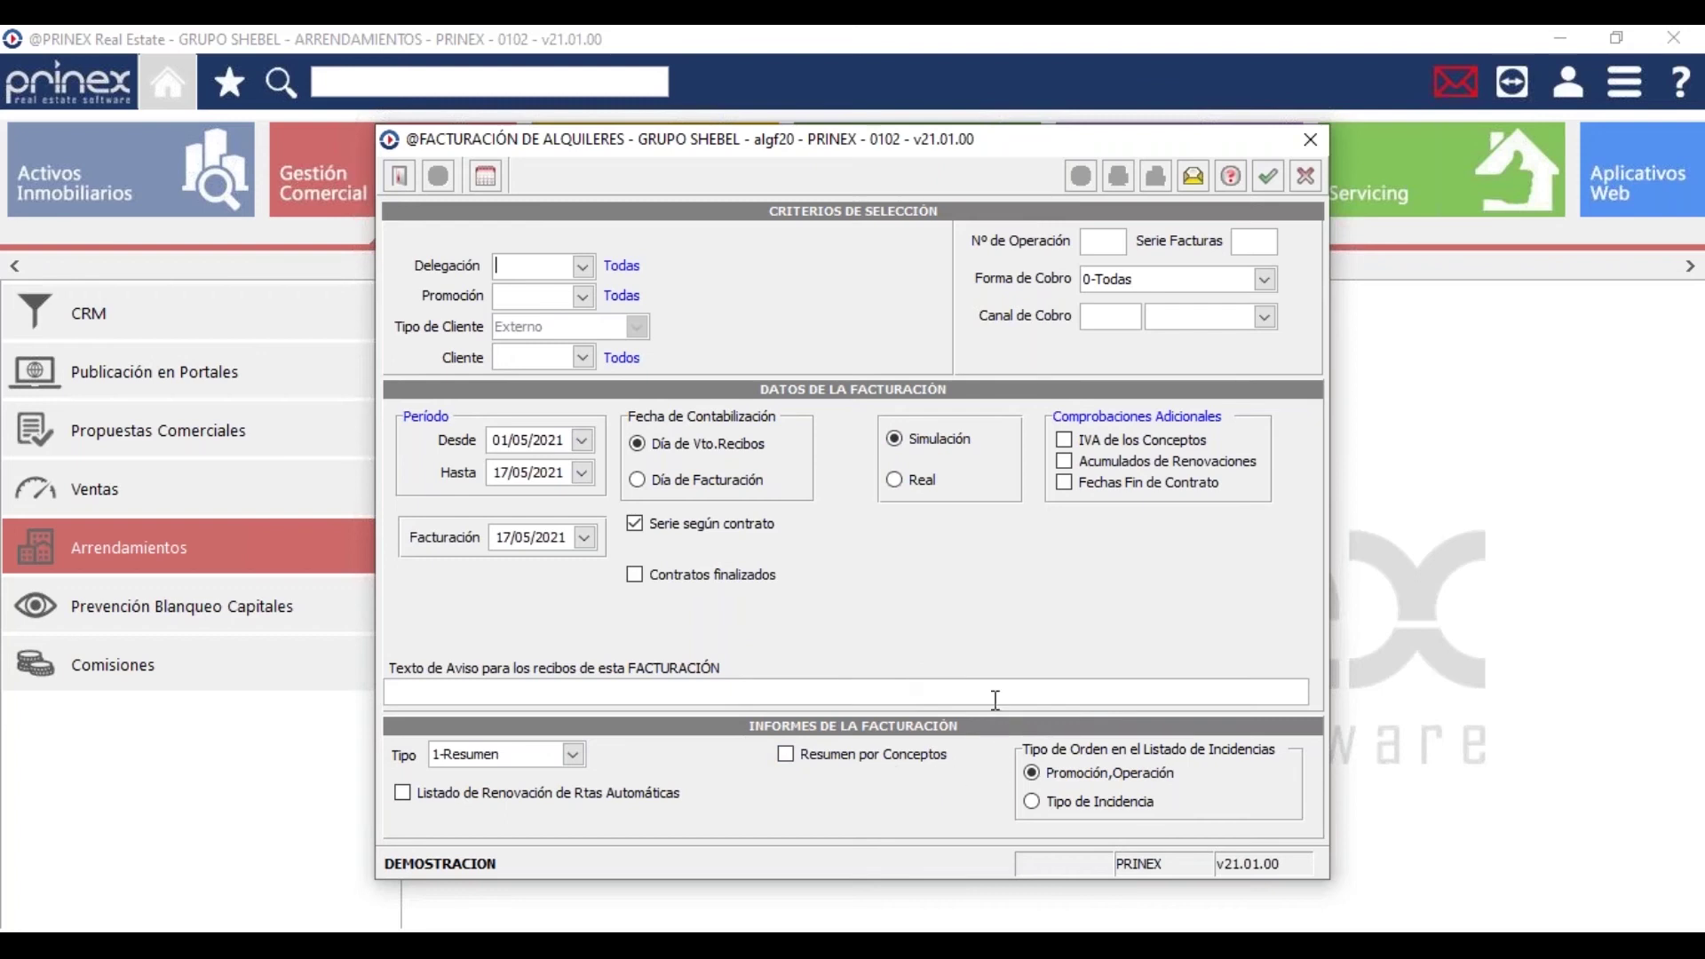
pyautogui.click(574, 755)
pyautogui.click(517, 794)
pyautogui.click(1298, 185)
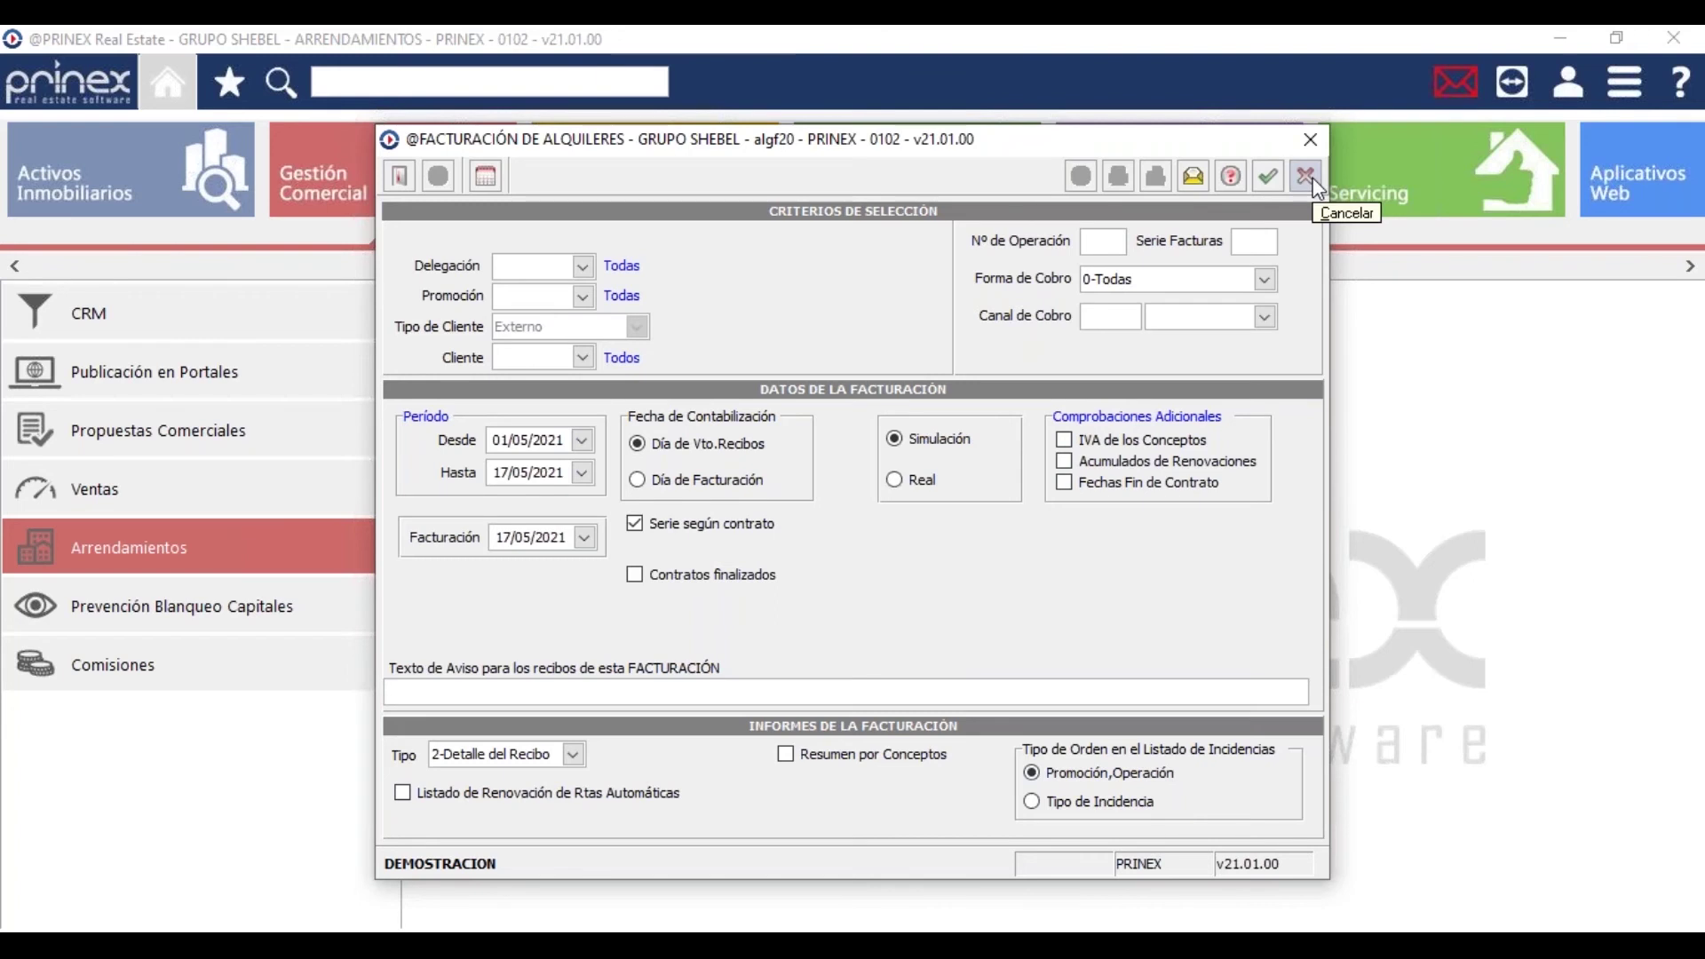
pyautogui.click(1314, 186)
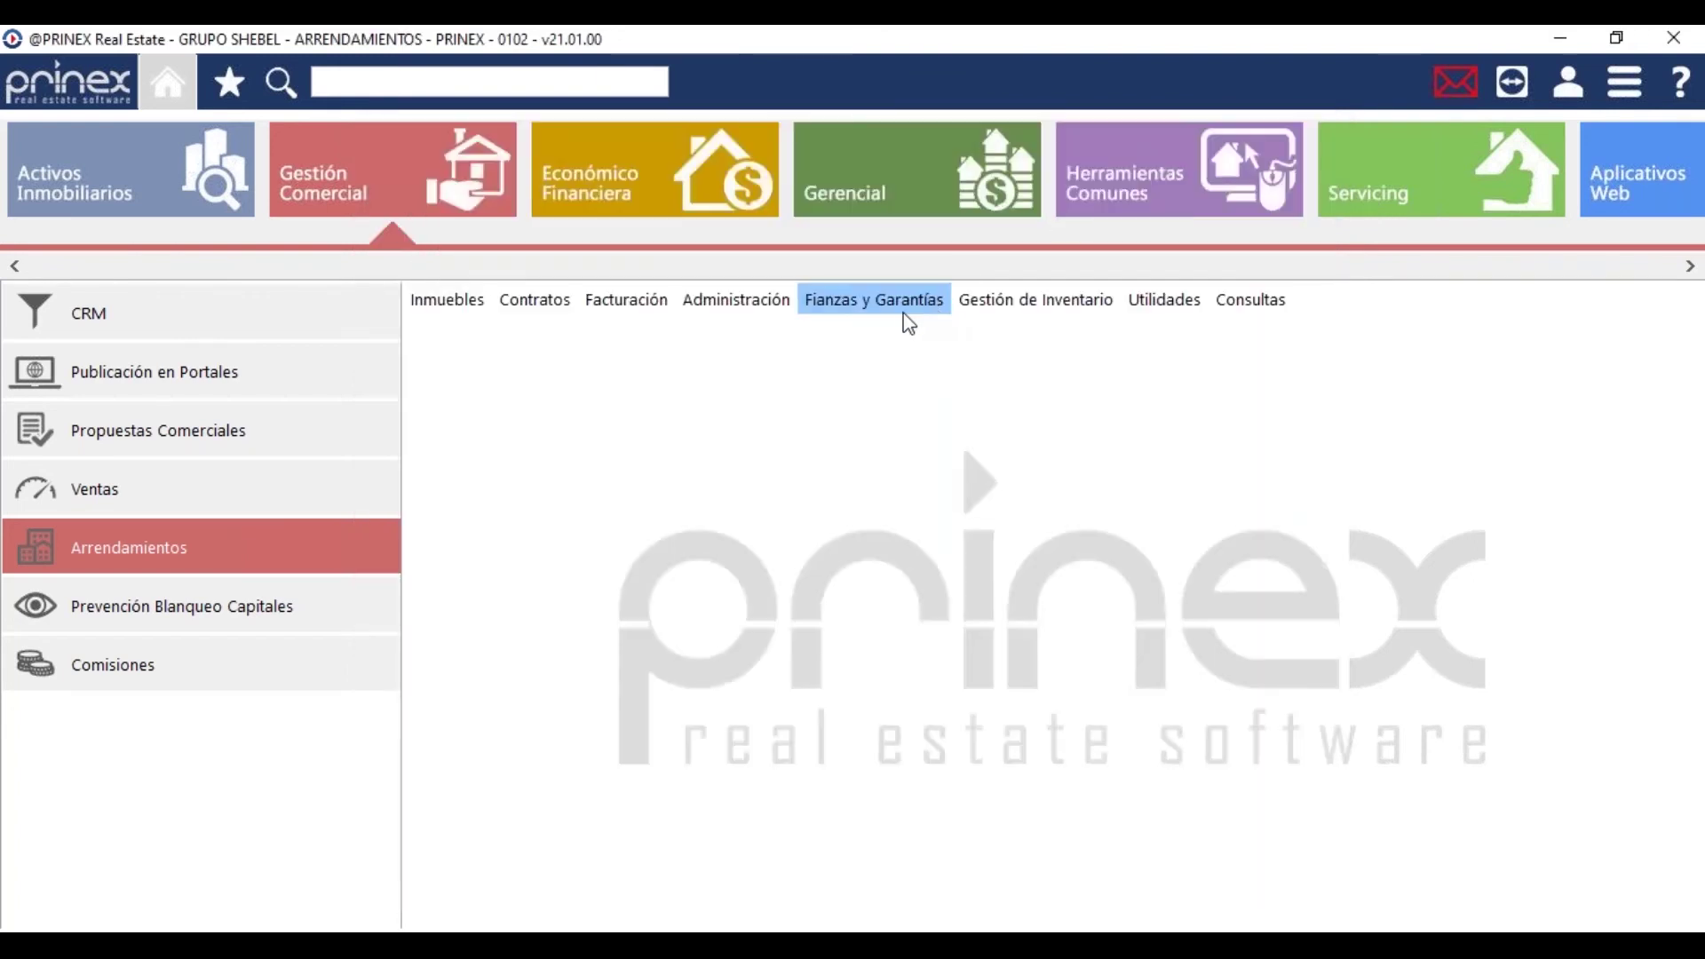
# View the collection management options for rentals, including the manual and magnetic-support handling of unpaid receipts
pyautogui.click(737, 302)
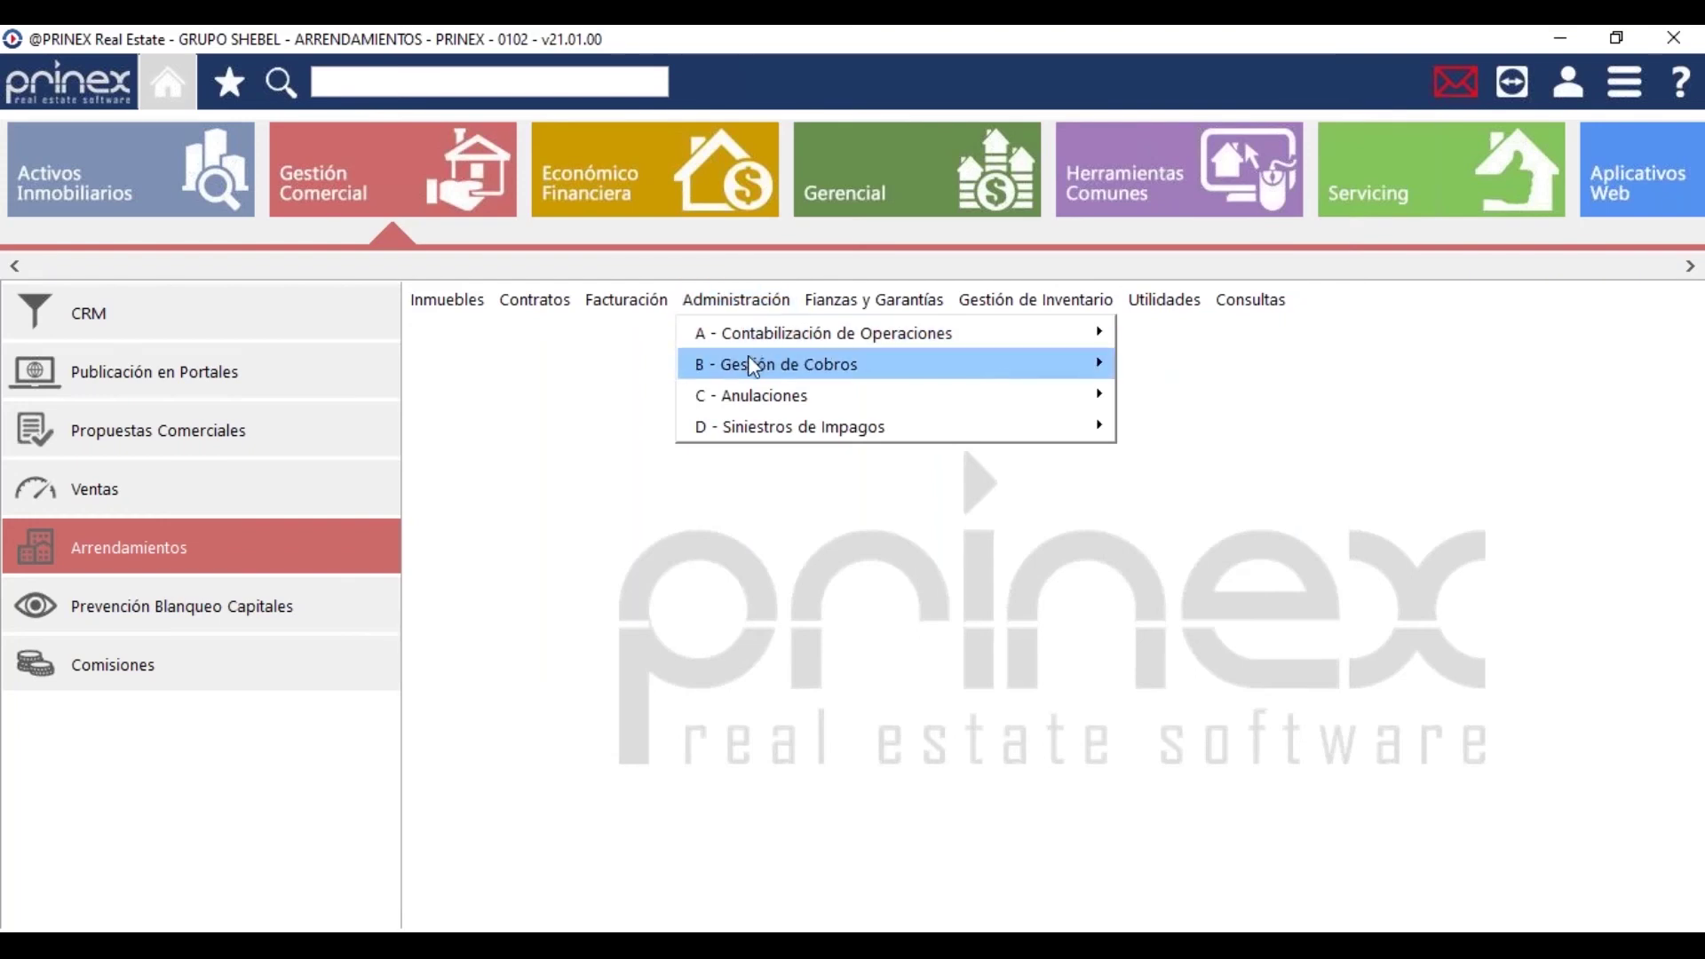
pyautogui.moveTo(753, 364)
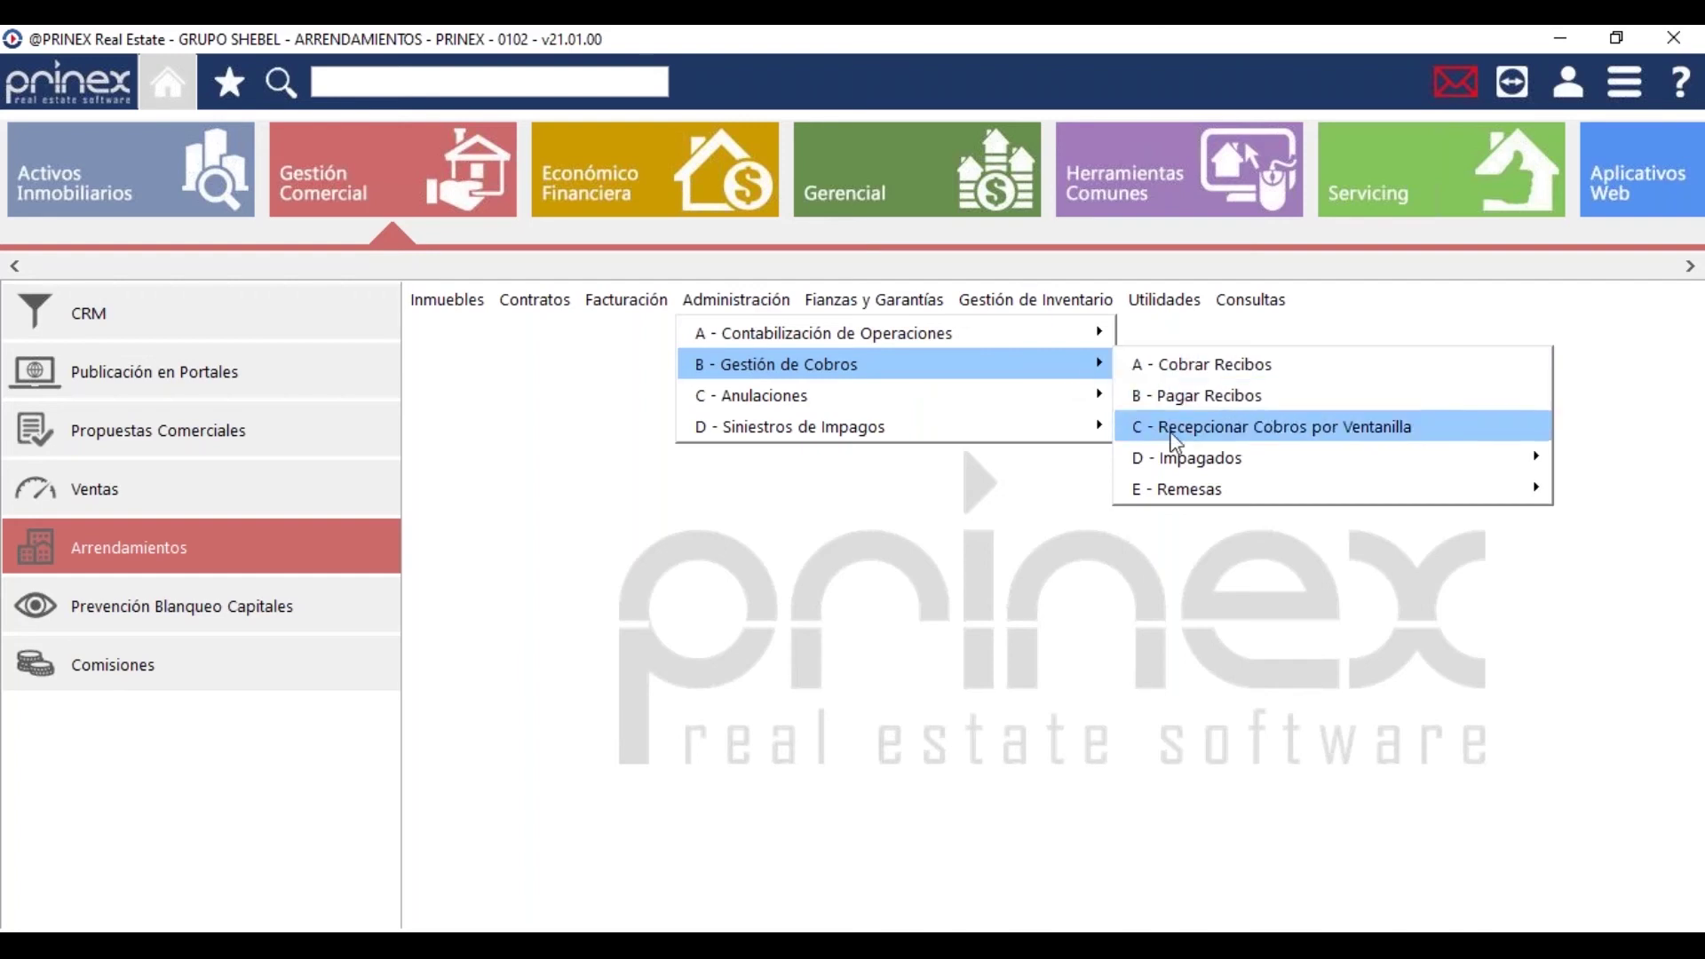
pyautogui.moveTo(1173, 499)
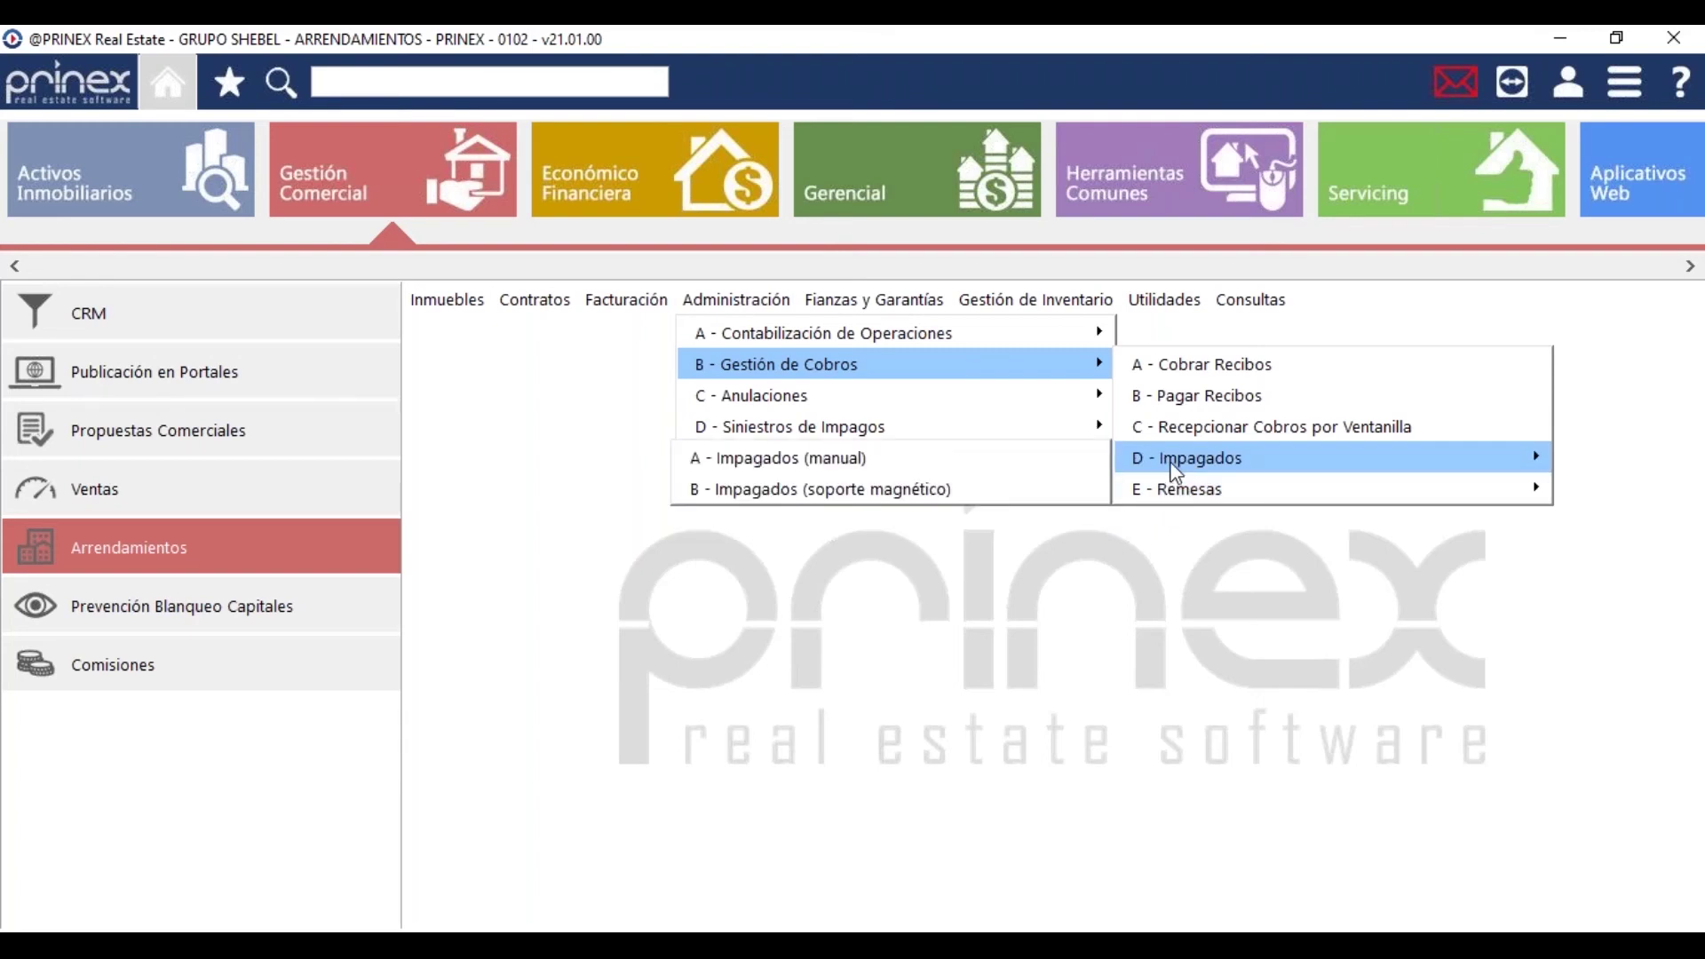
pyautogui.click(774, 503)
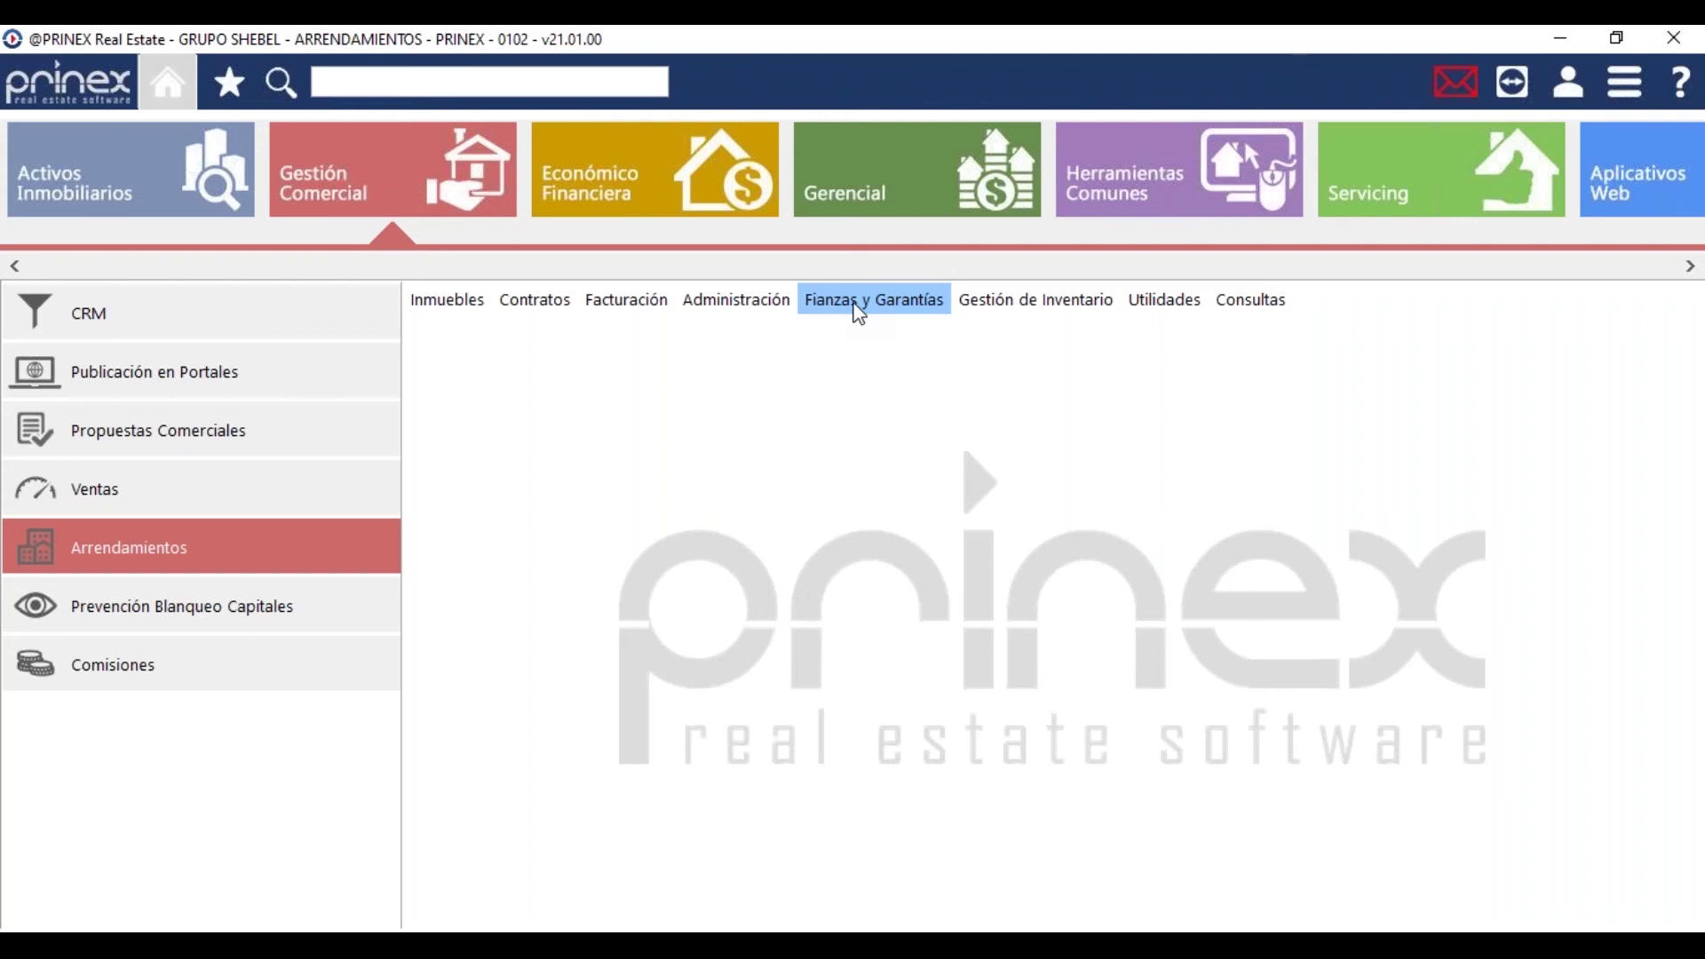
# List the deposits of all developments in Trabajar con Fianzas and browse their management types, amounts and constitution dates
pyautogui.click(919, 307)
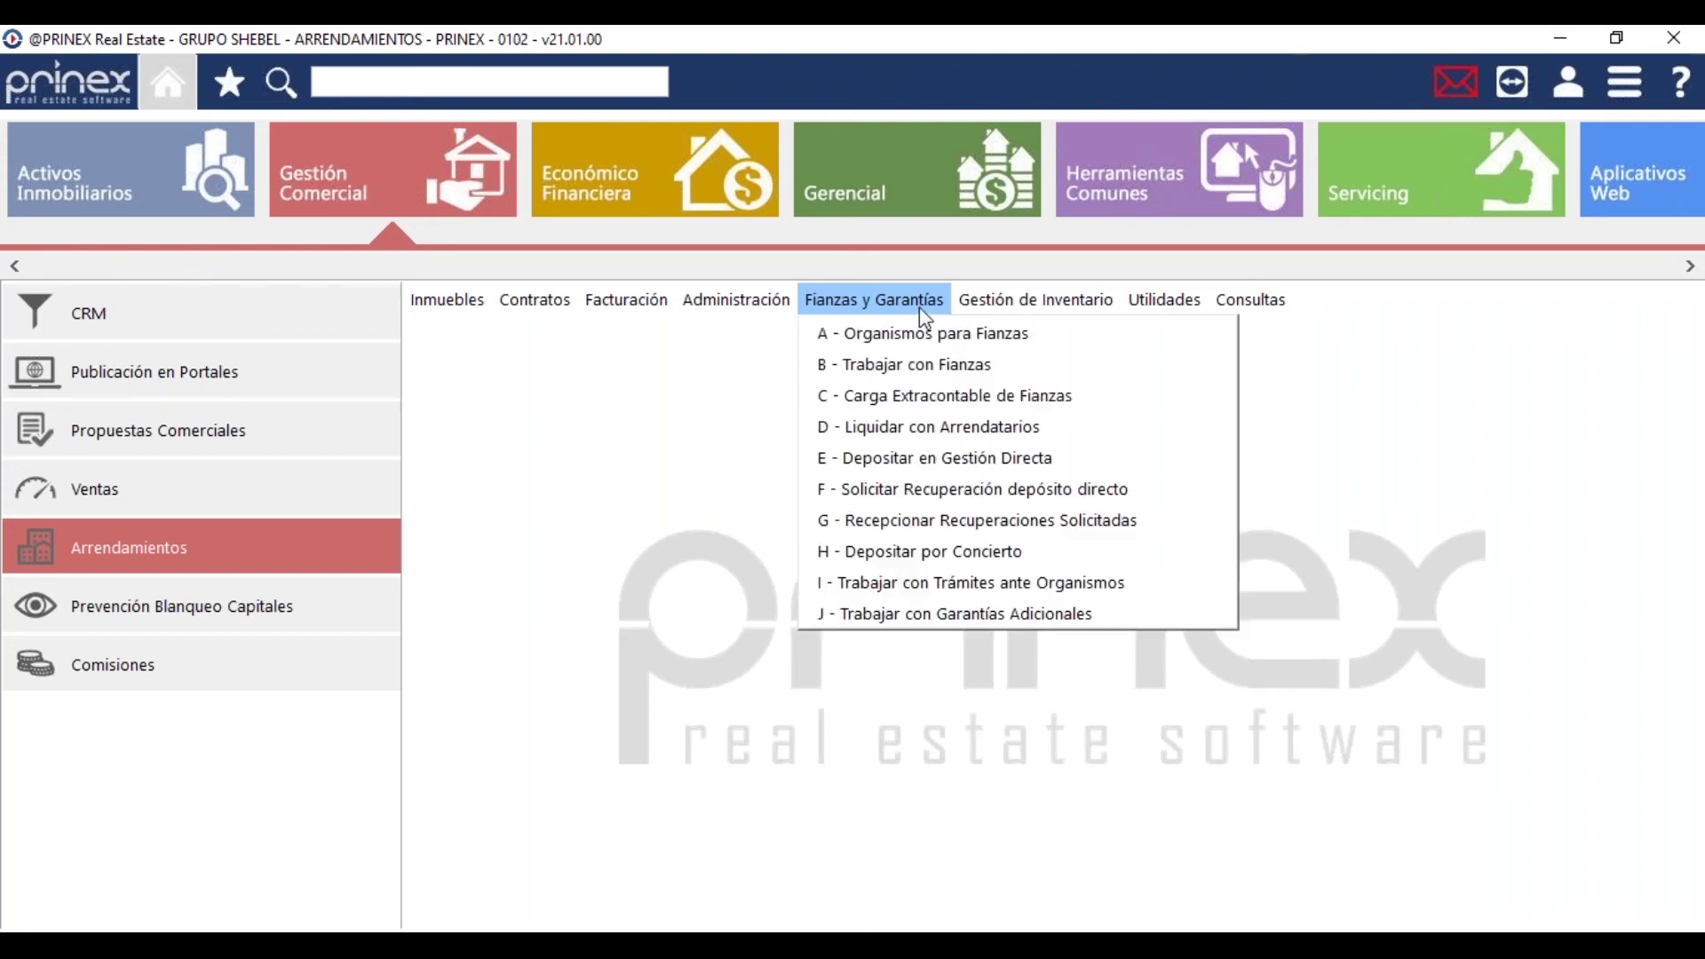
pyautogui.click(904, 367)
pyautogui.click(1469, 222)
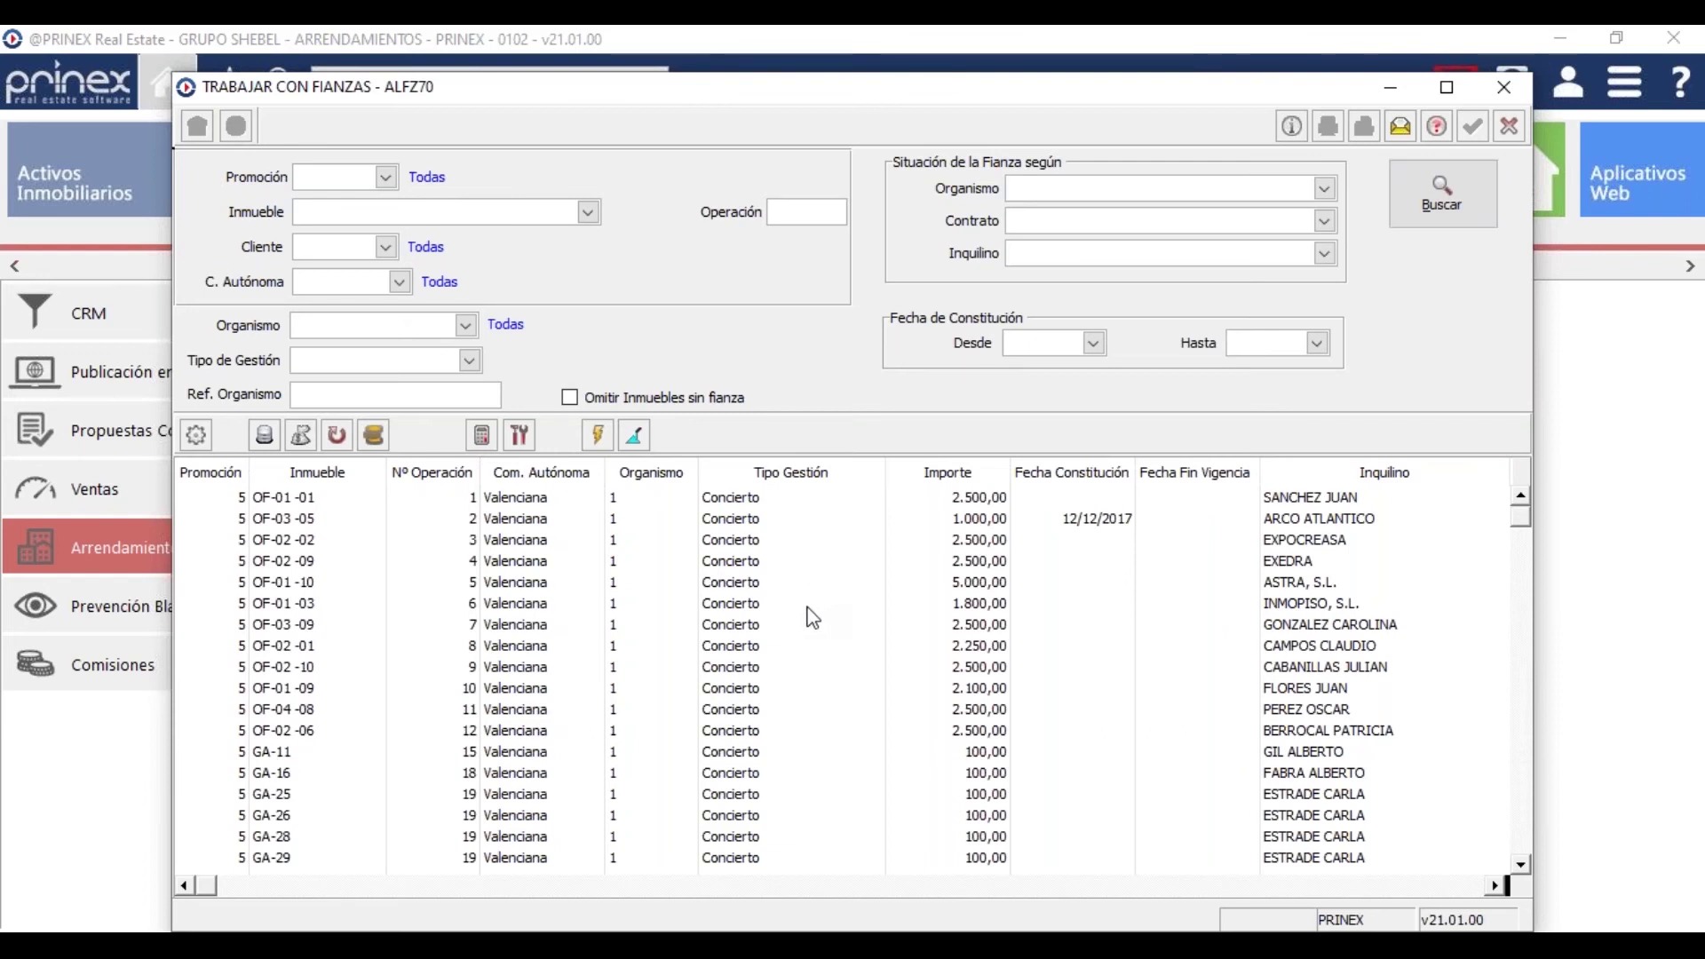
pyautogui.click(813, 605)
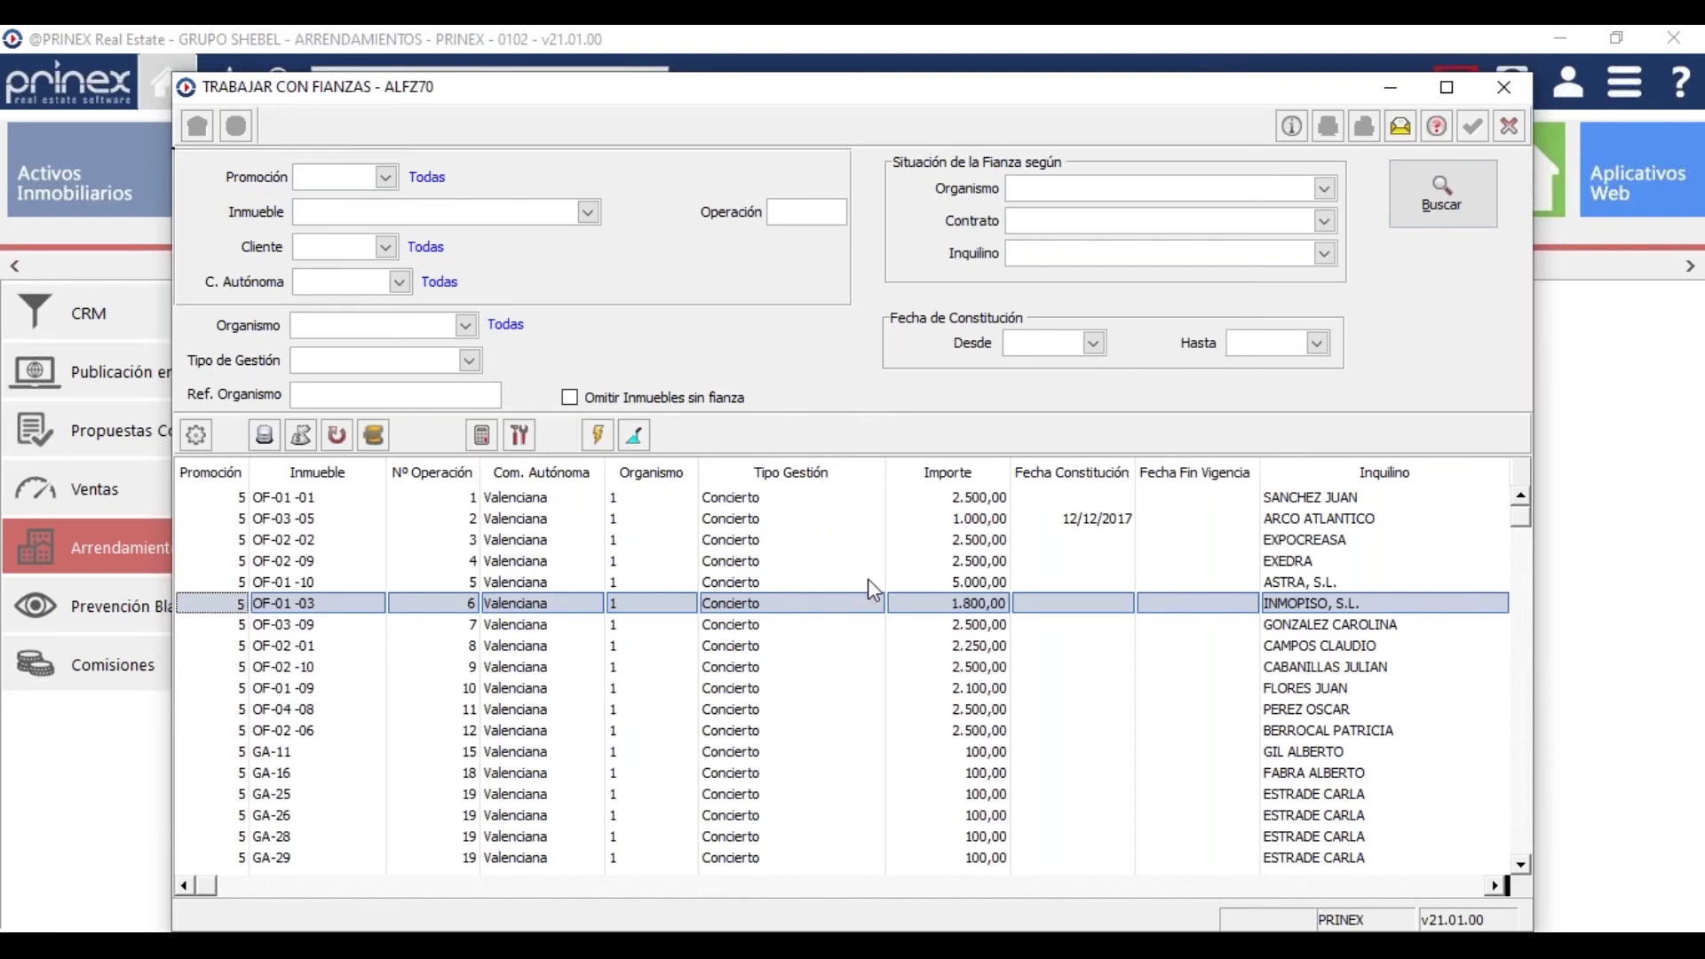
pyautogui.scroll(-3, 810, 616)
pyautogui.scroll(-5, 810, 616)
pyautogui.scroll(-10, 810, 616)
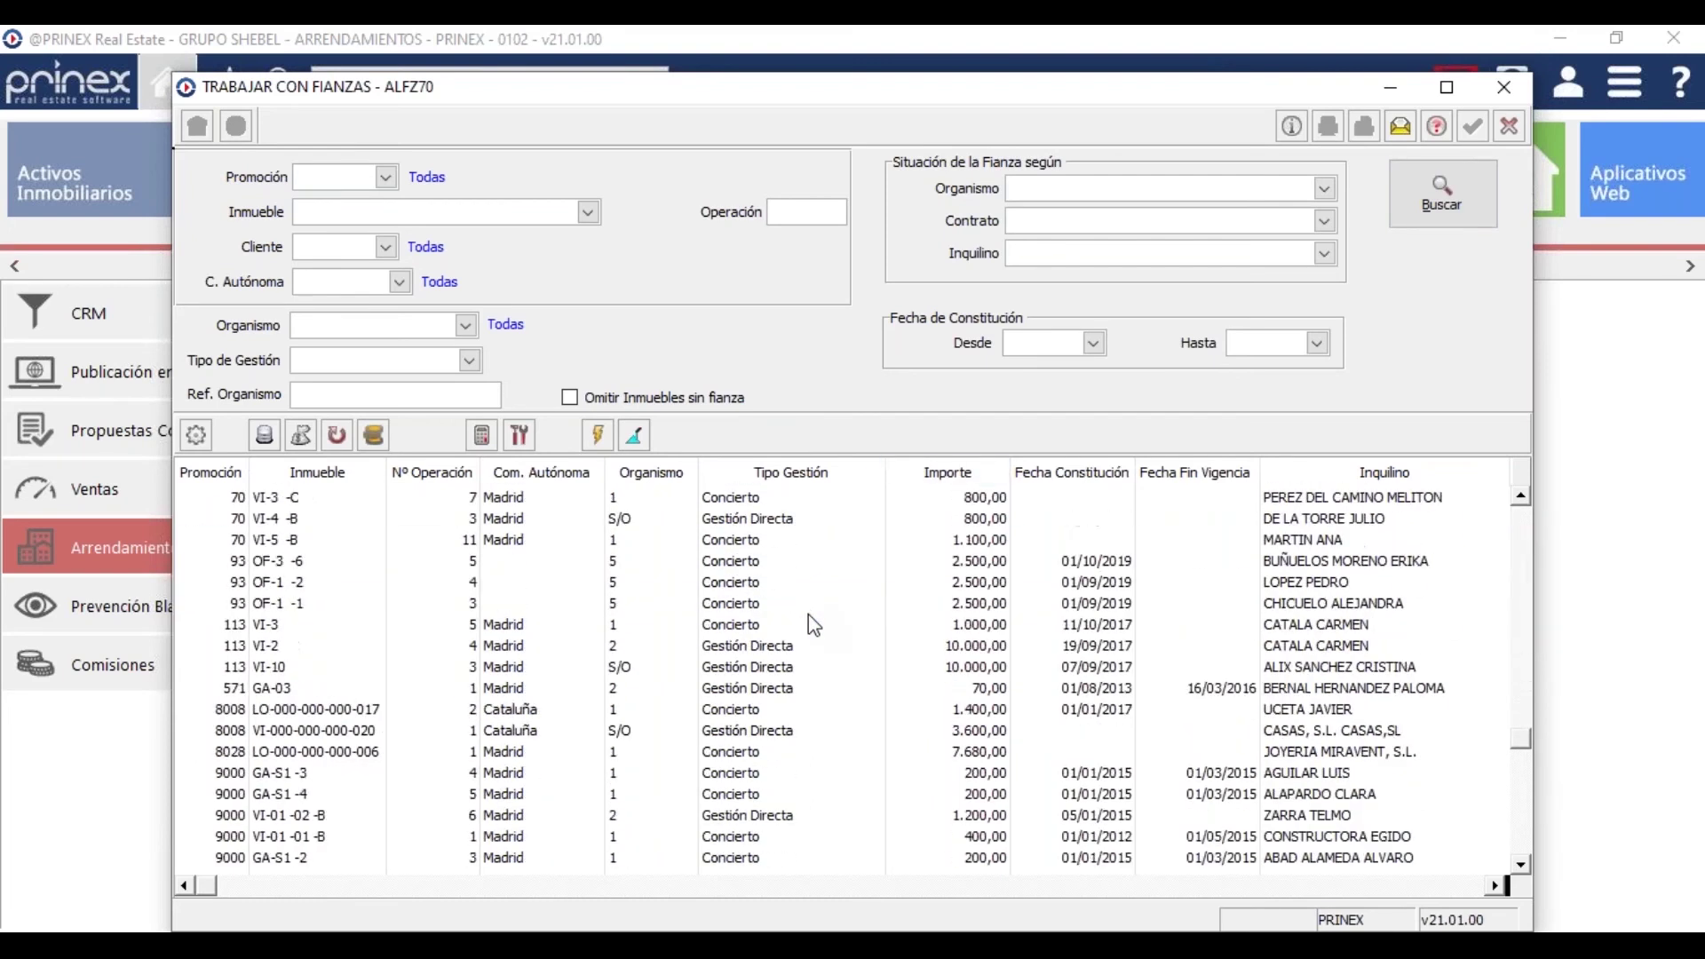
pyautogui.scroll(8, 998, 582)
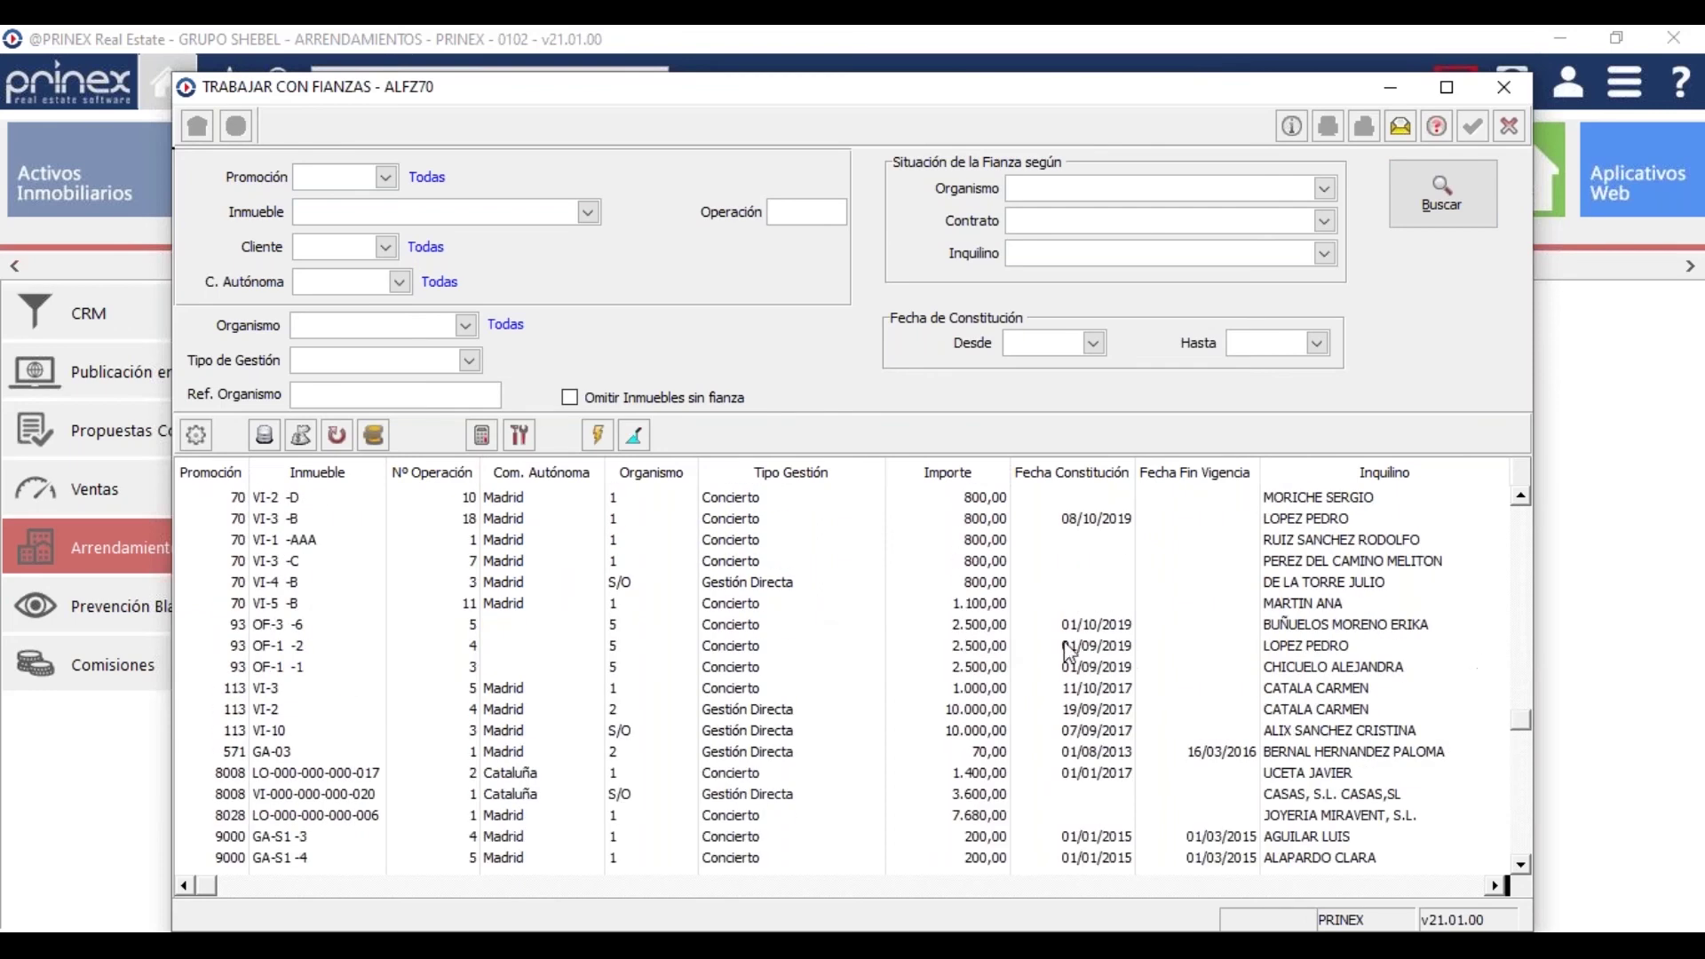
pyautogui.scroll(3, 762, 662)
pyautogui.scroll(1, 762, 662)
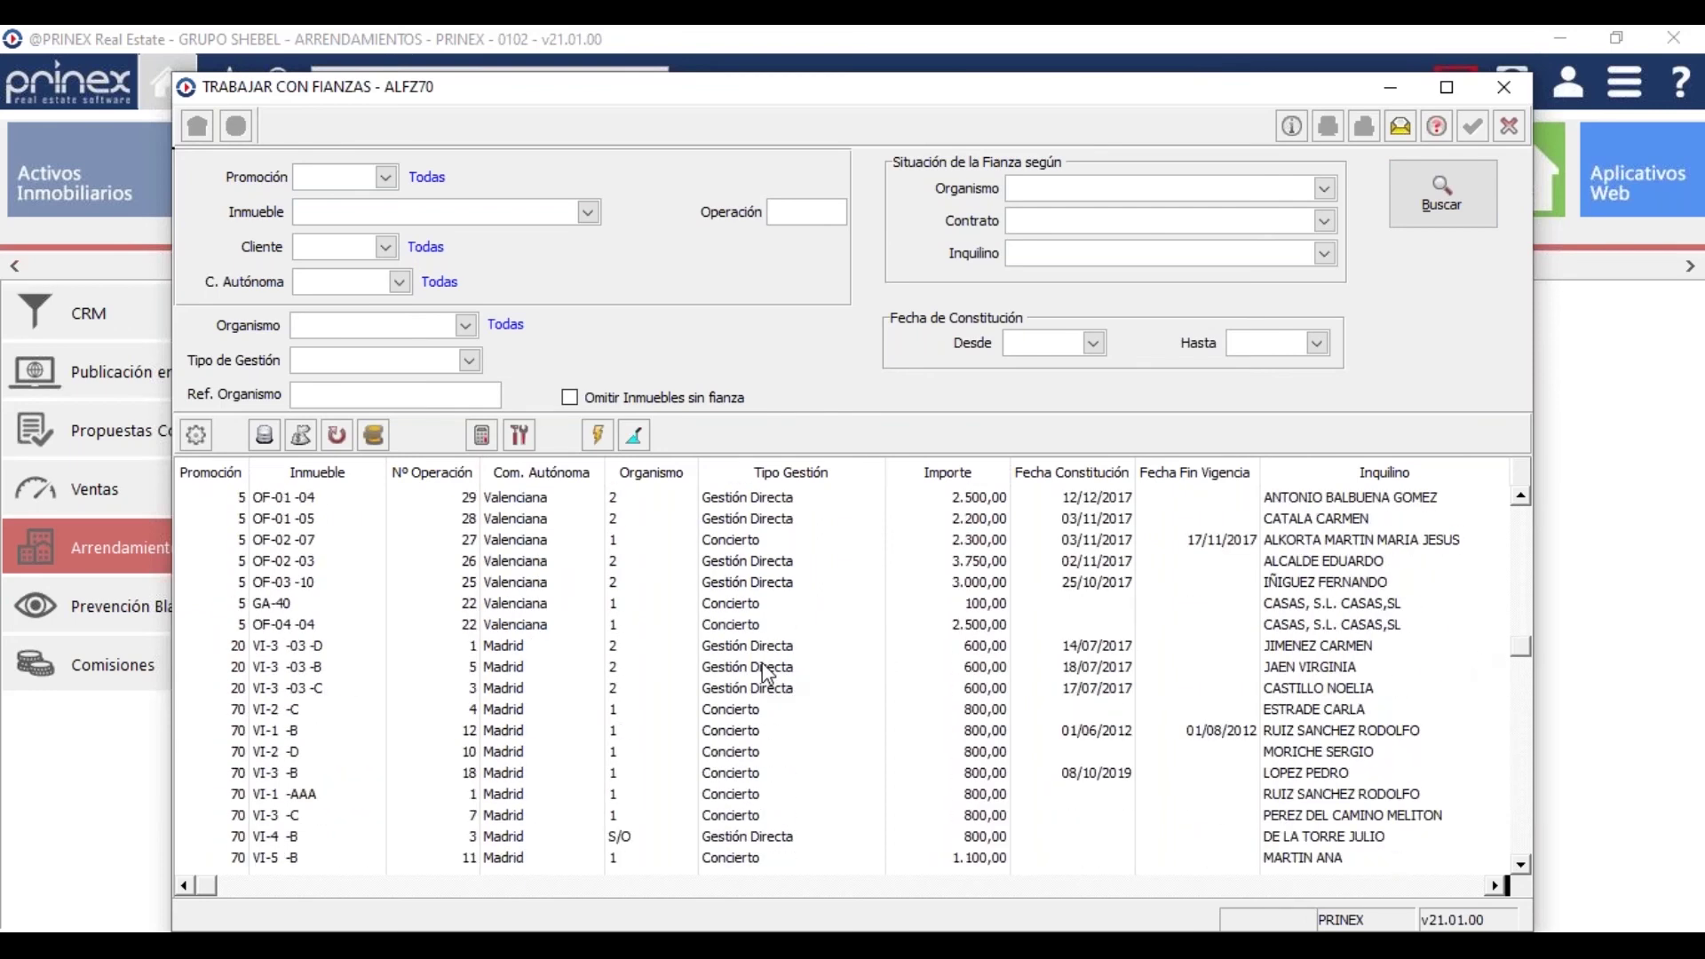
# Review the deposit movements of property OF-03 -10, and close the deposit detail and the deposits list
pyautogui.doubleClick(784, 586)
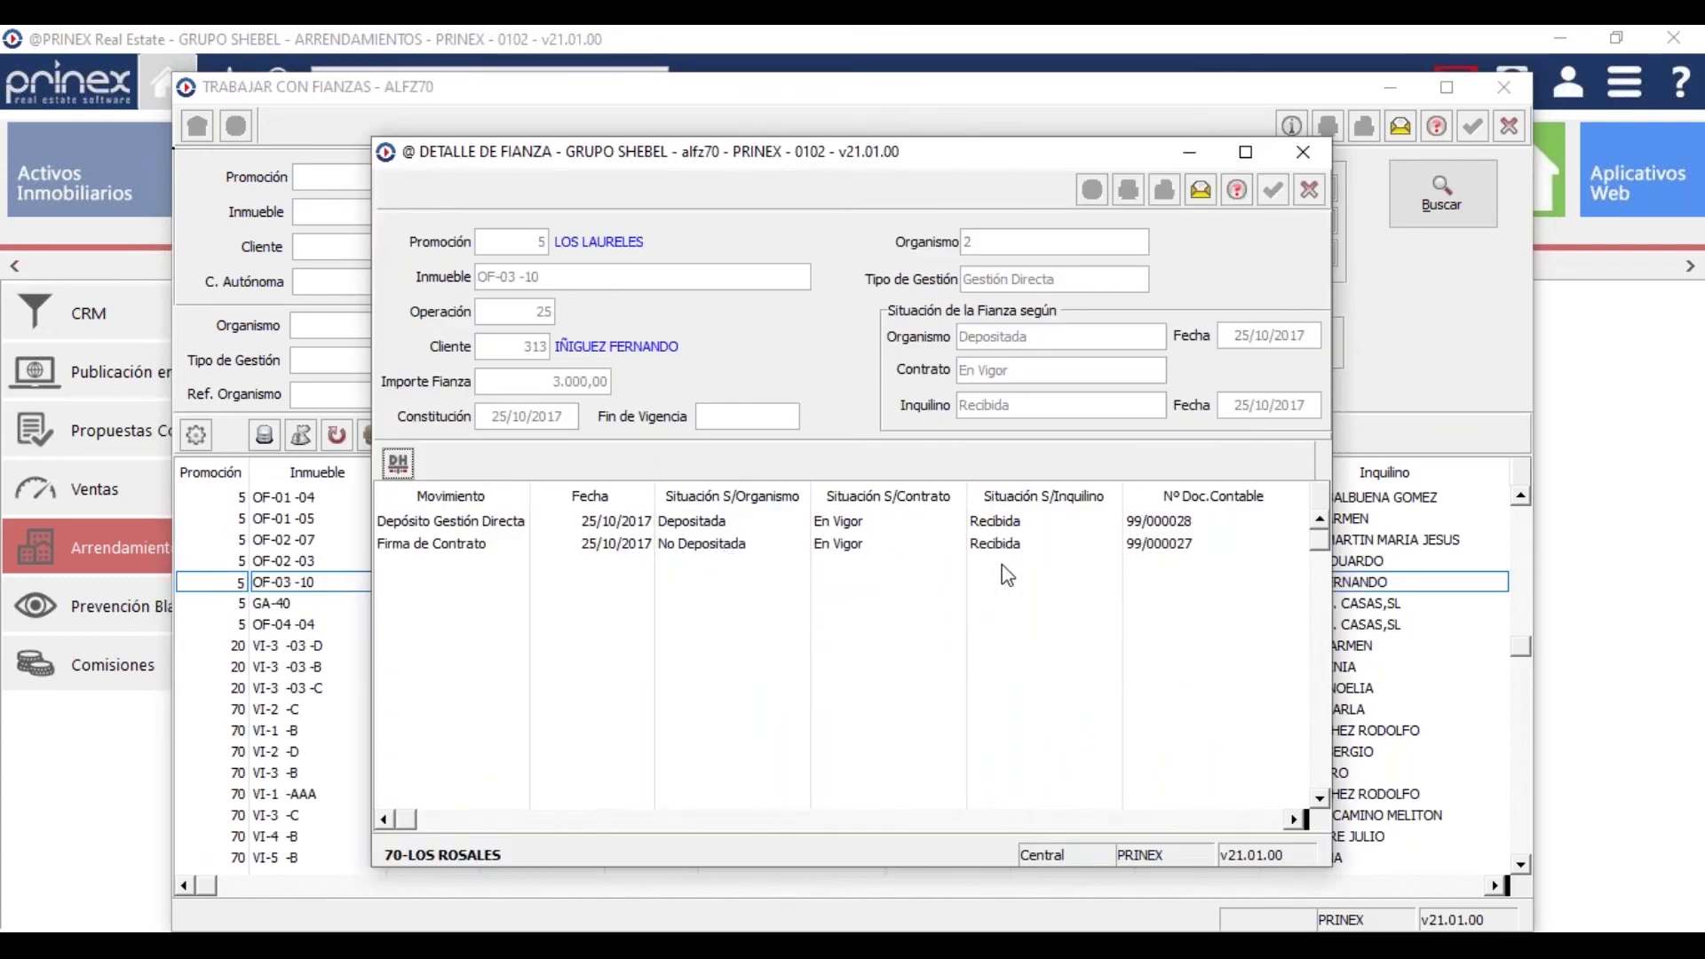
pyautogui.click(424, 524)
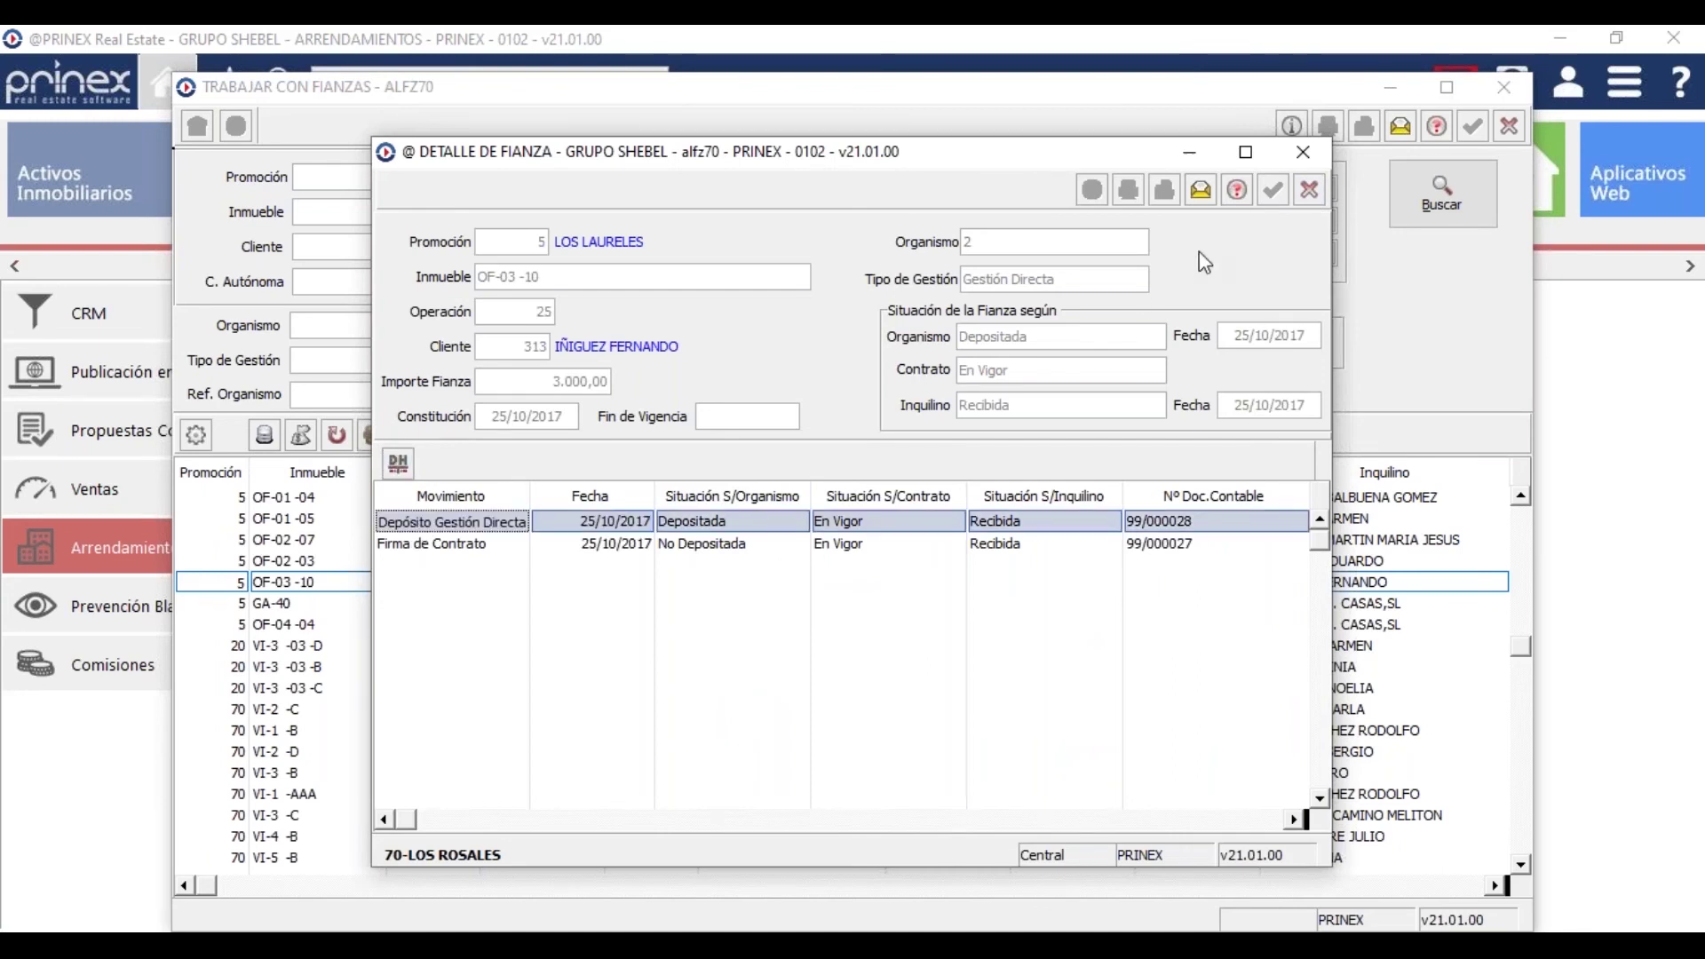
pyautogui.click(1311, 190)
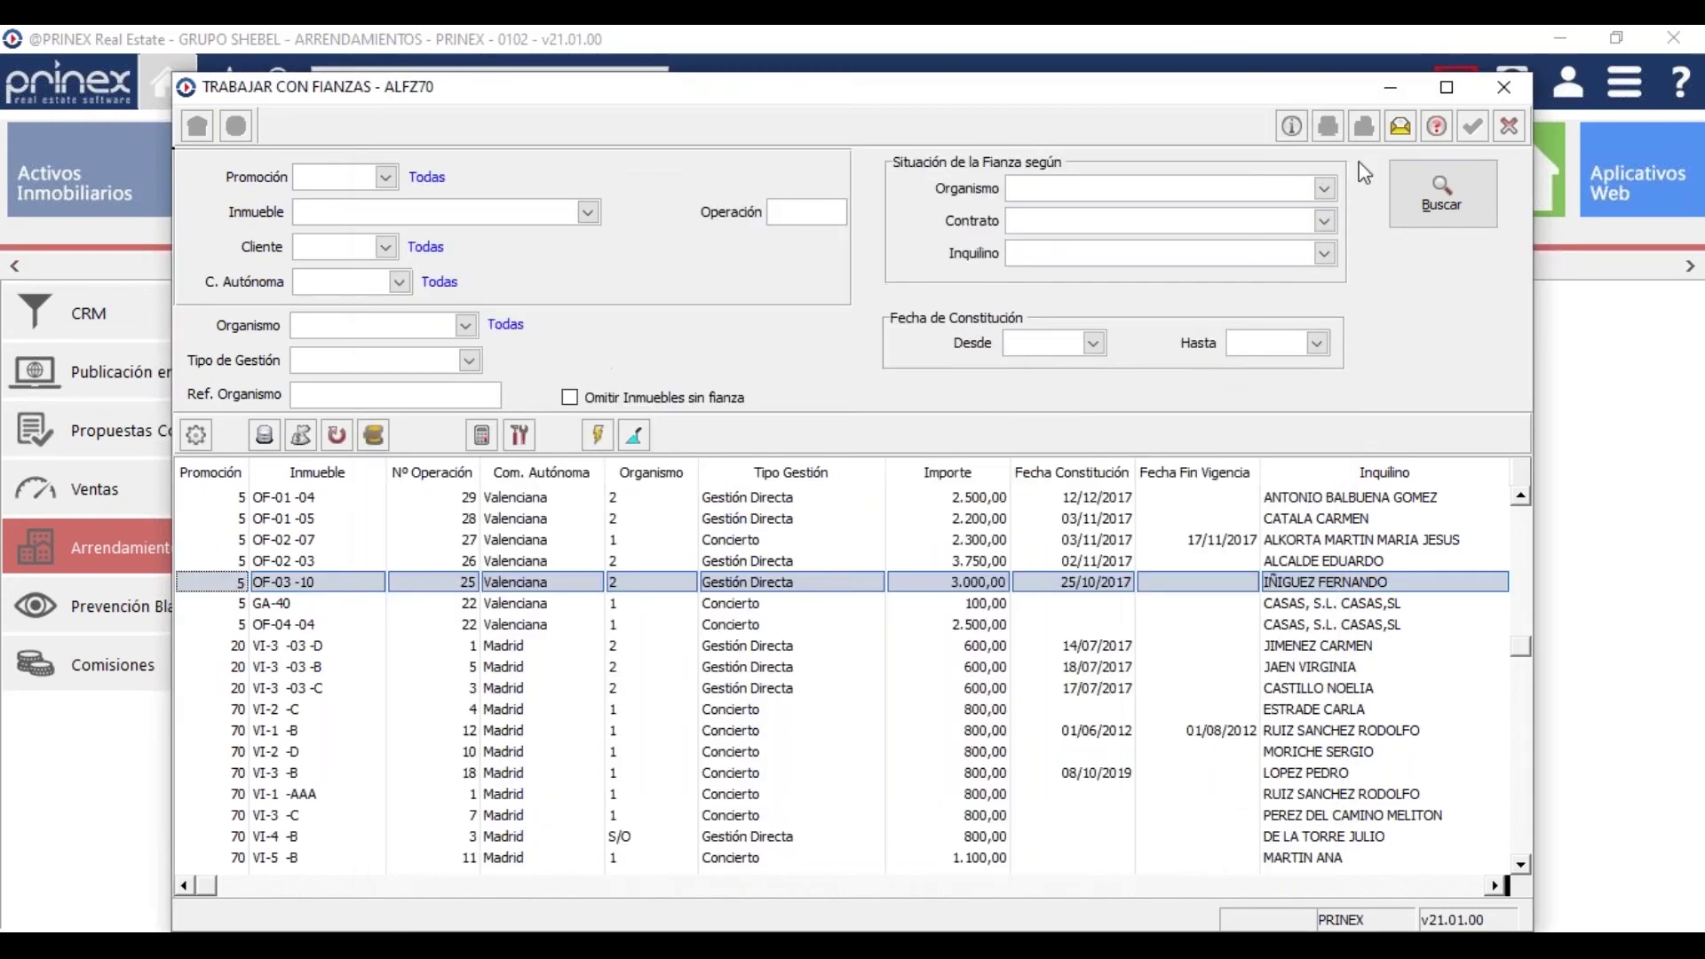
pyautogui.click(1515, 127)
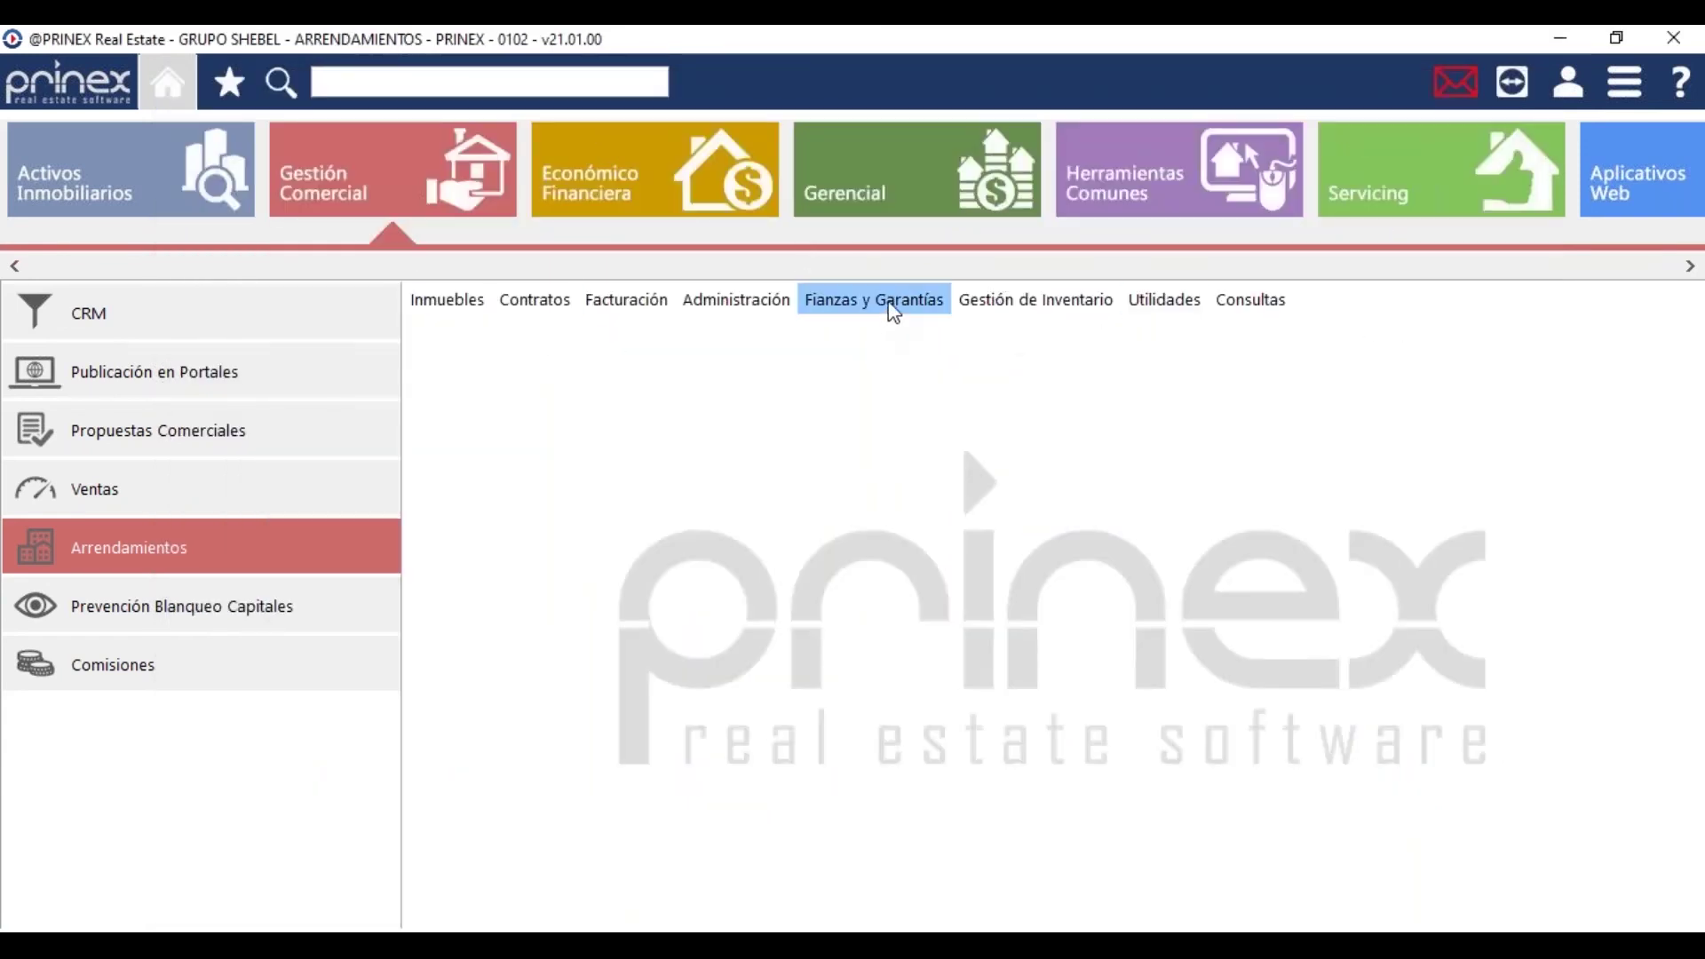
# View the property list of the inventory management by property, and close it without opening any property
pyautogui.click(1024, 307)
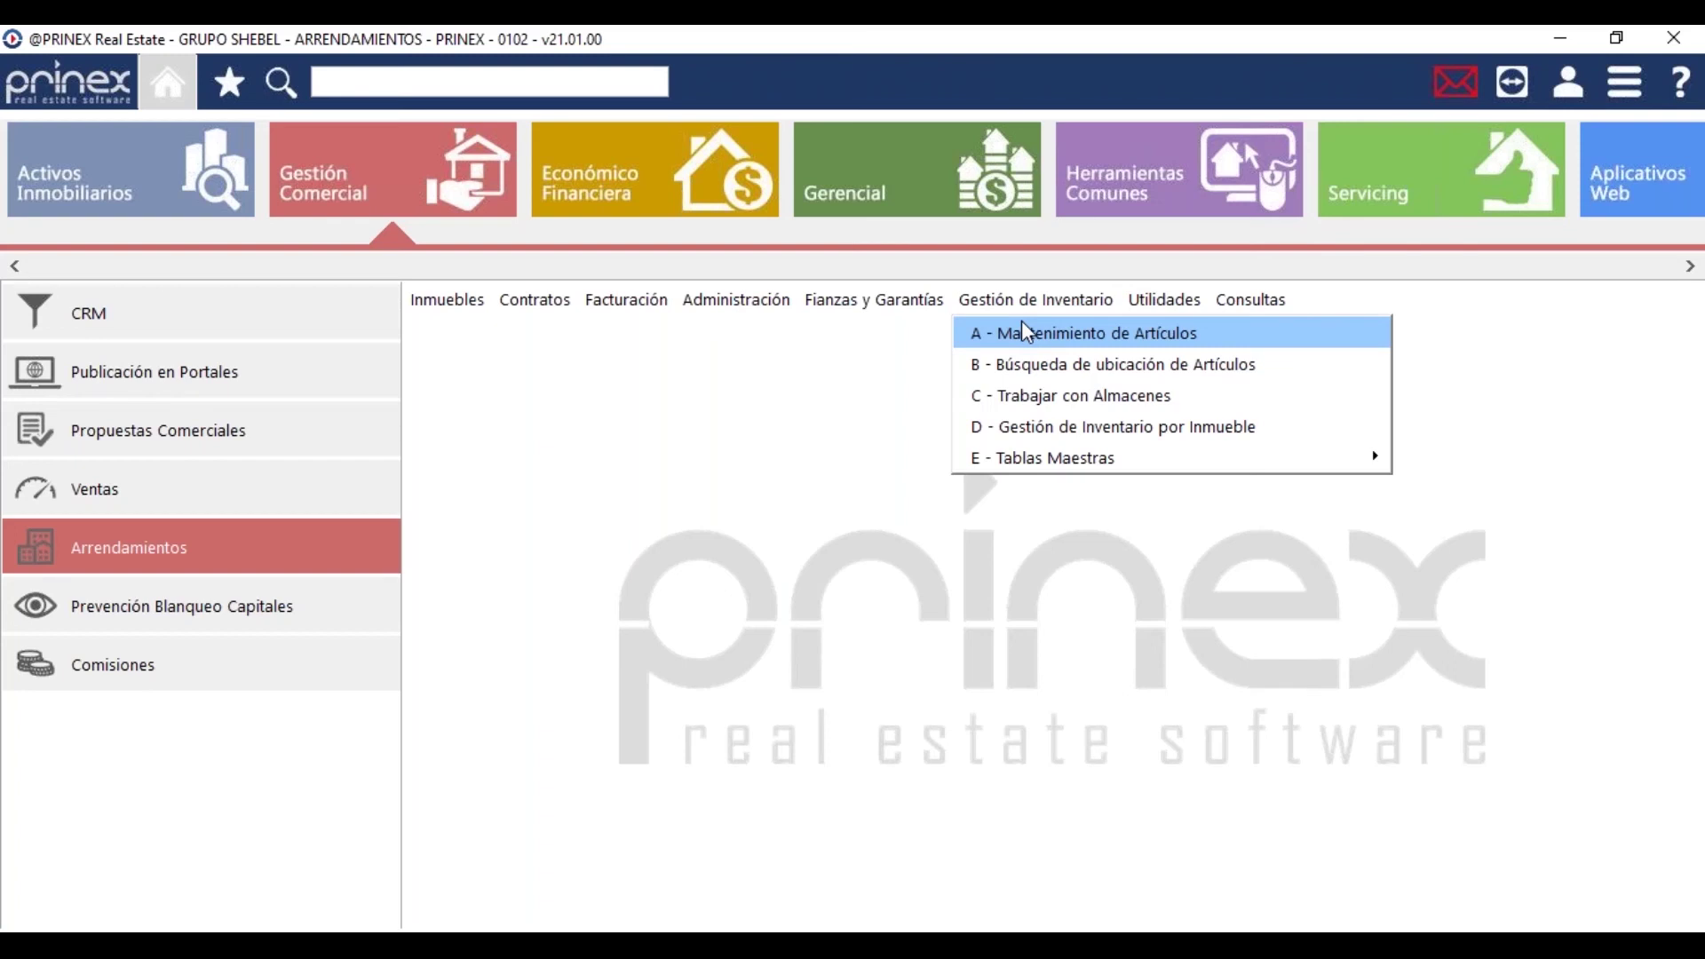
pyautogui.click(1279, 428)
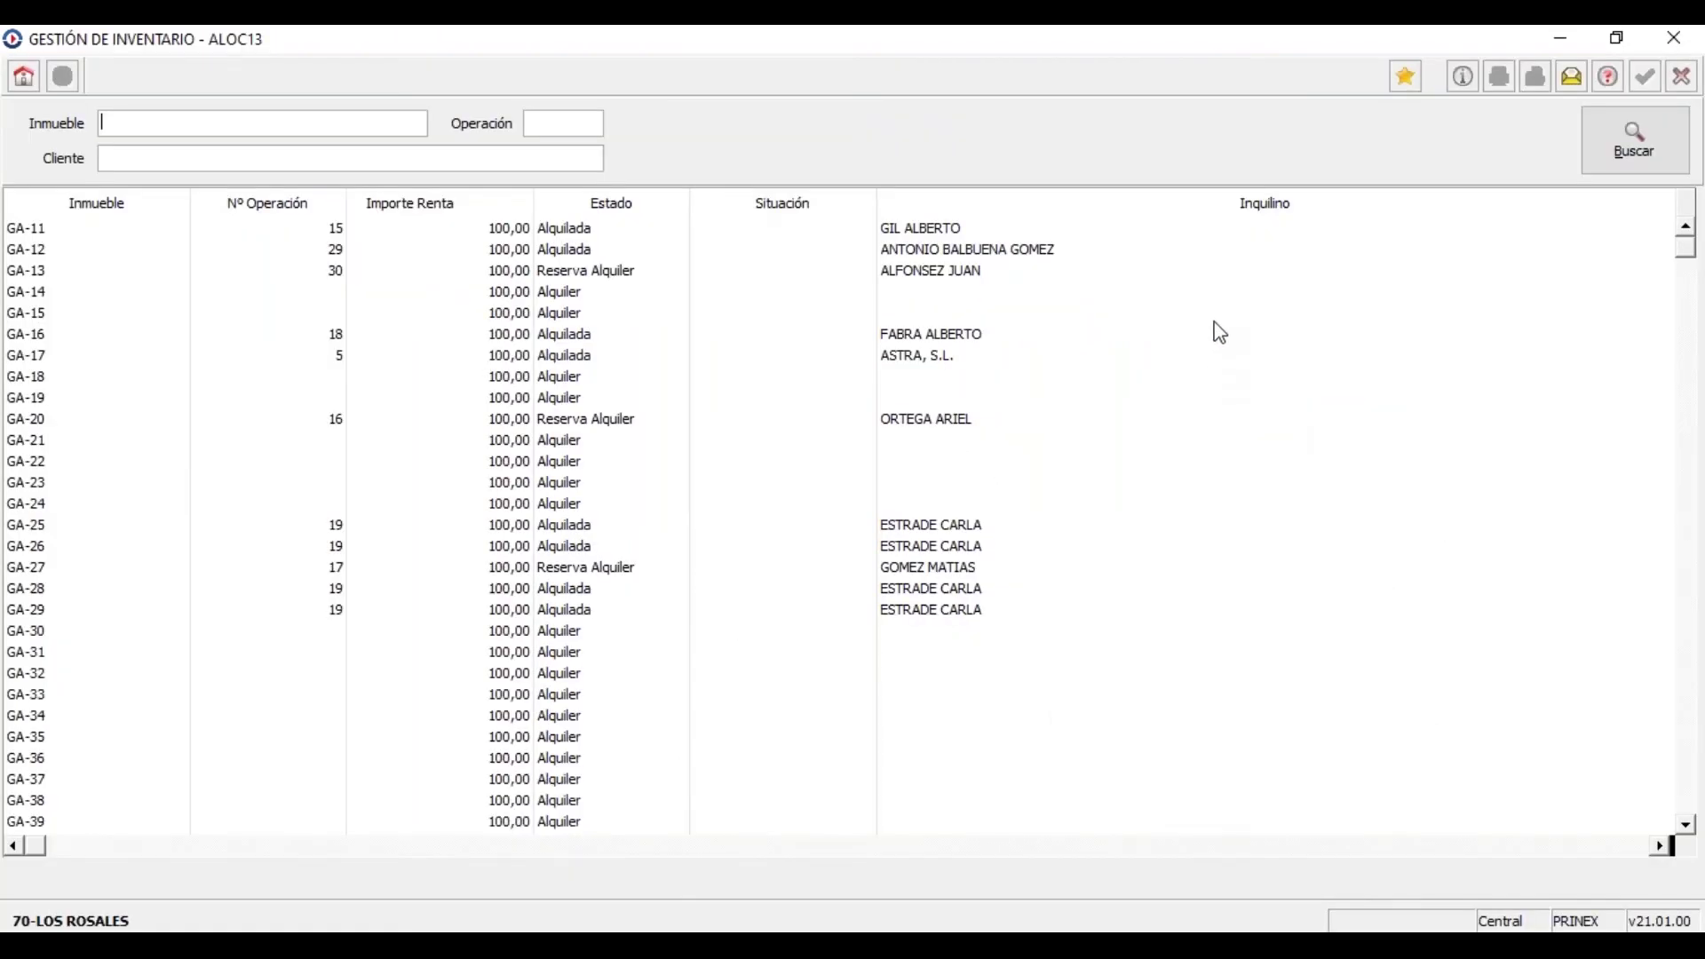
pyautogui.click(1674, 38)
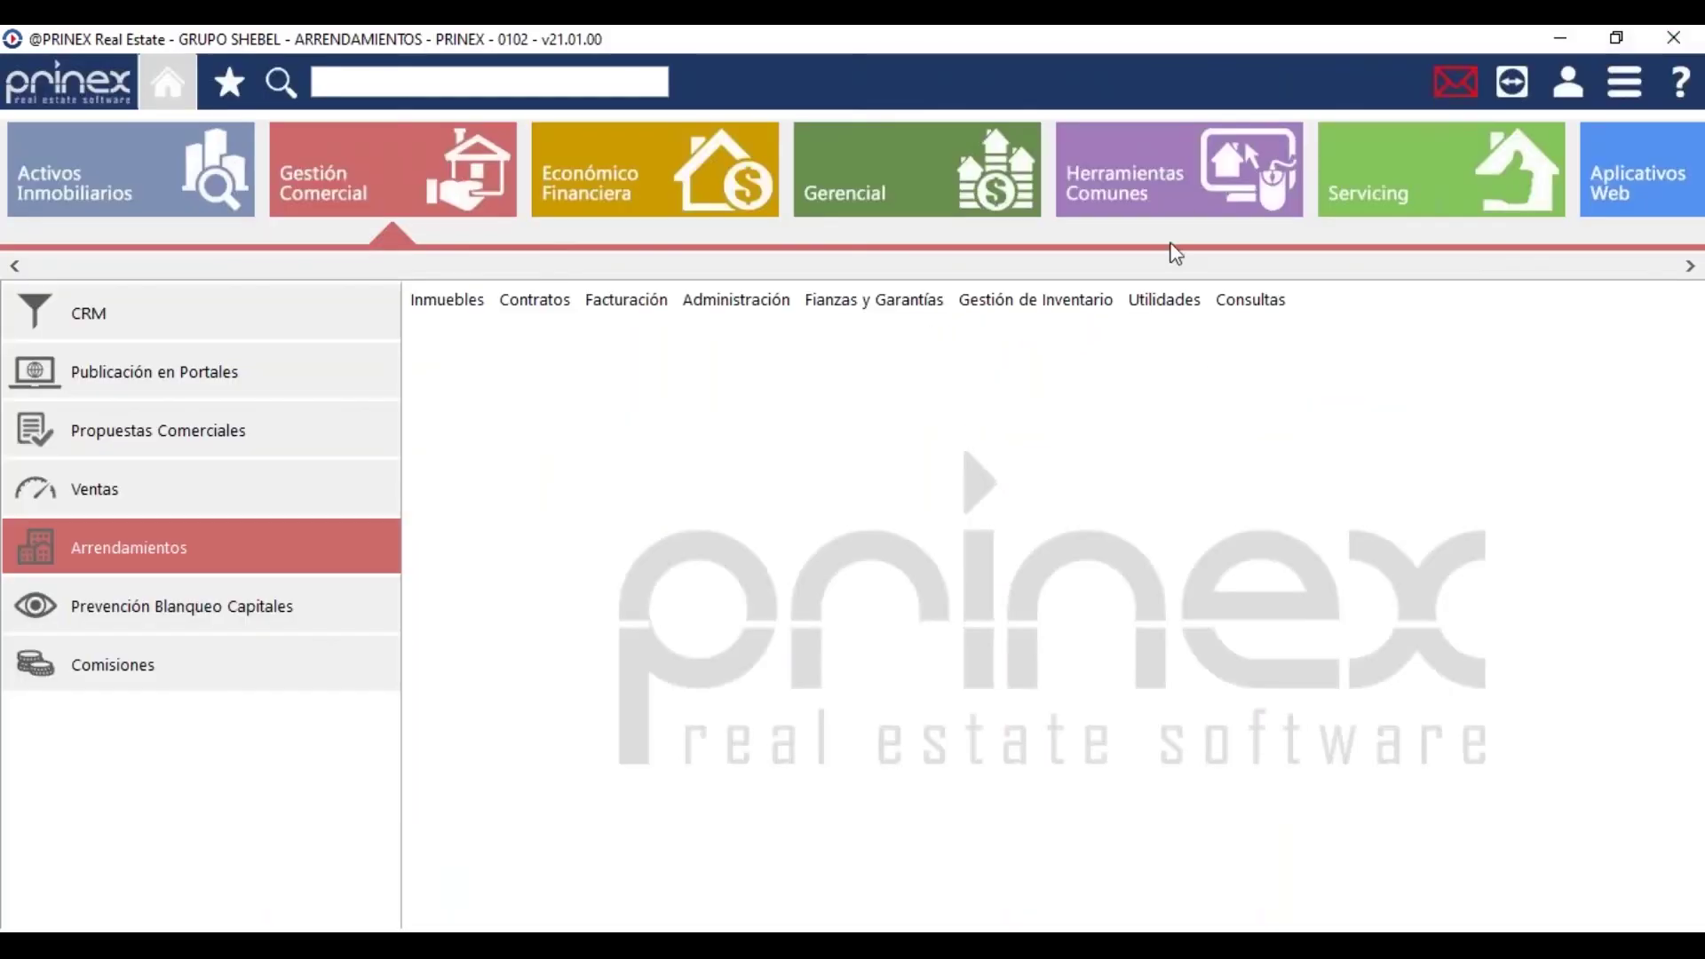
# View the available mailing types in the rental mailing emission form, and close it without issuing any mailing
pyautogui.click(1179, 300)
pyautogui.moveTo(1187, 339)
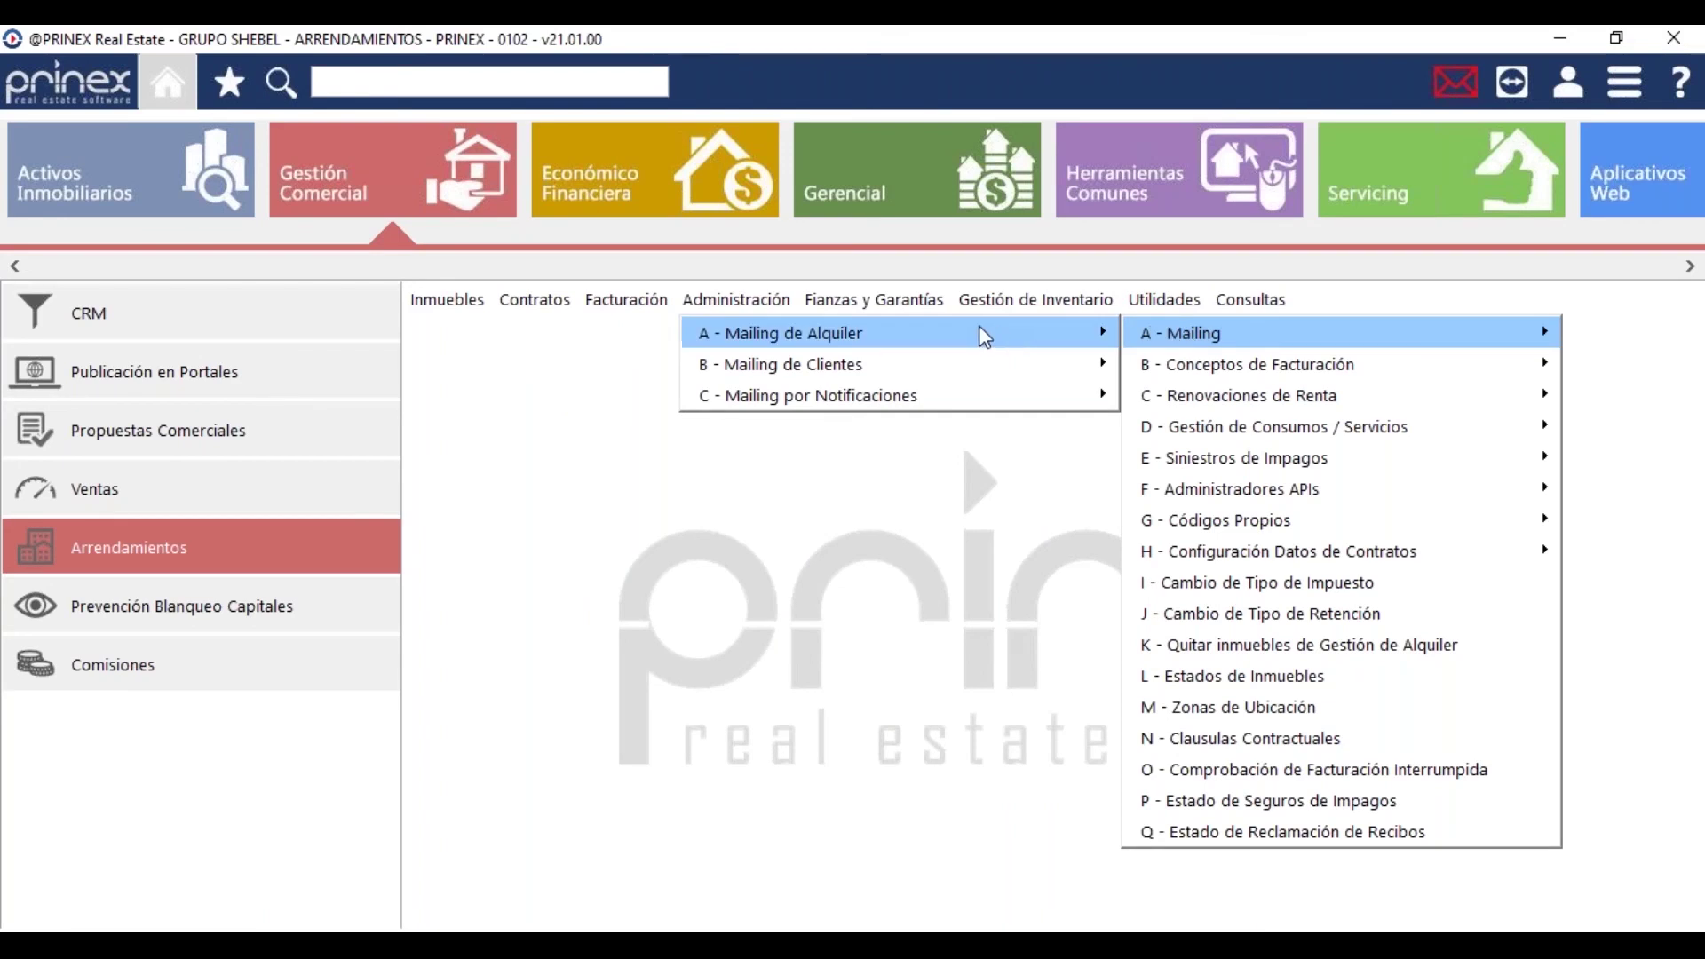
pyautogui.moveTo(981, 328)
pyautogui.click(1205, 339)
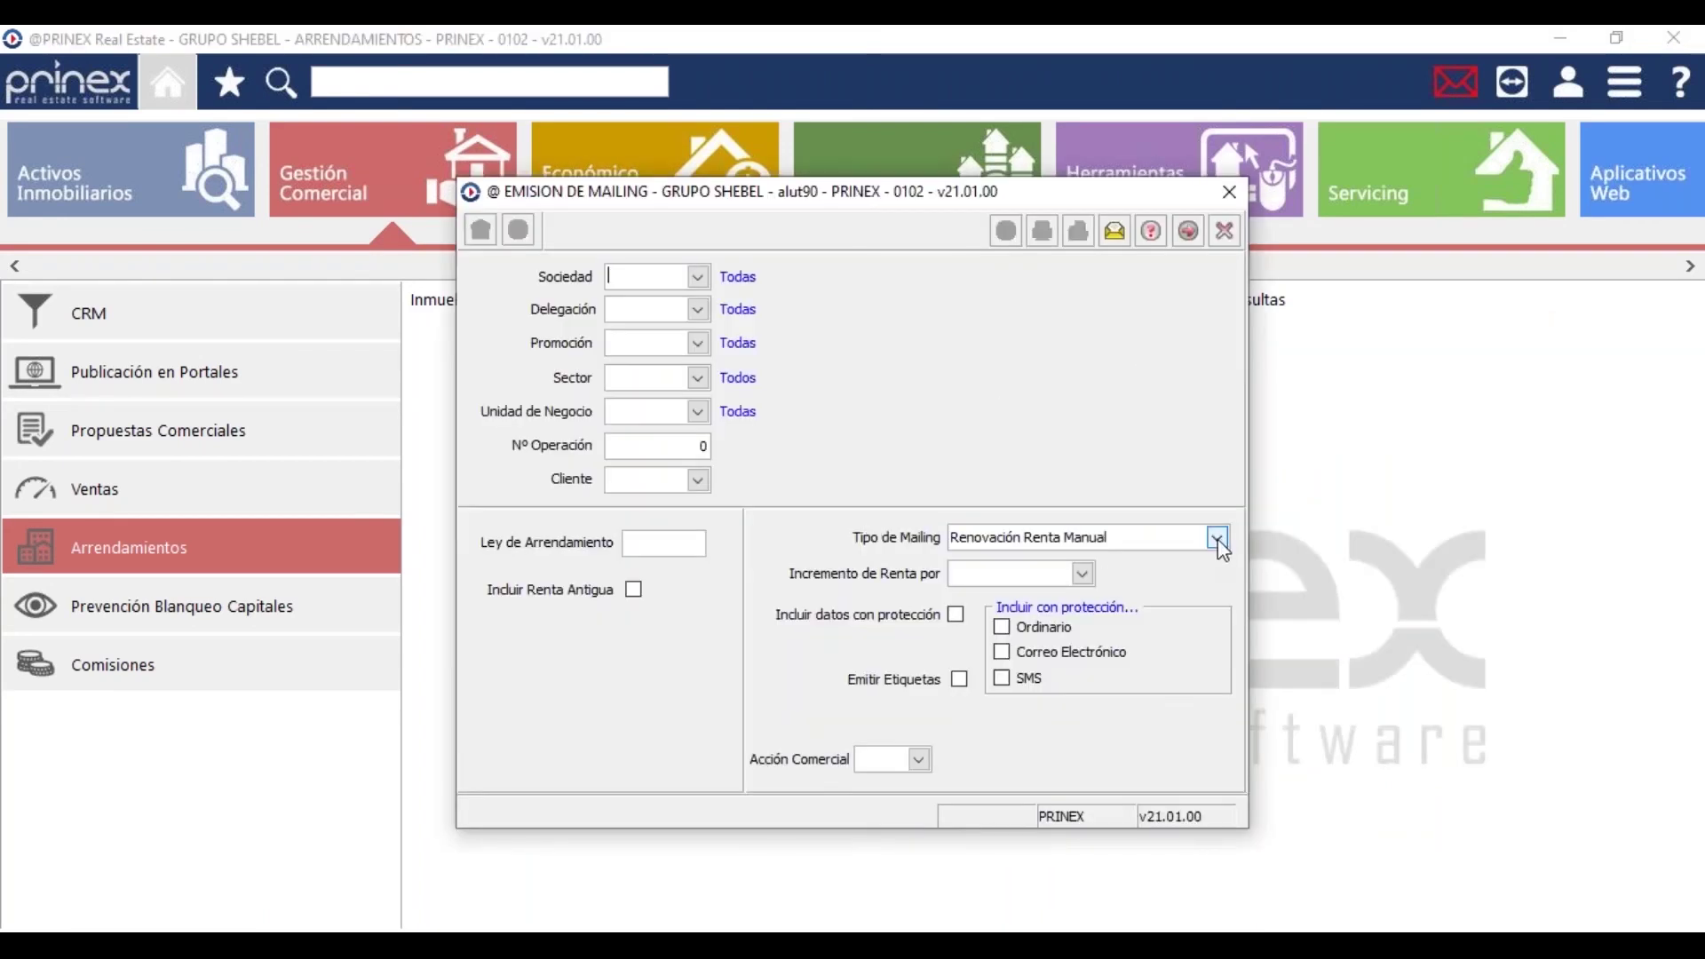
pyautogui.click(1218, 538)
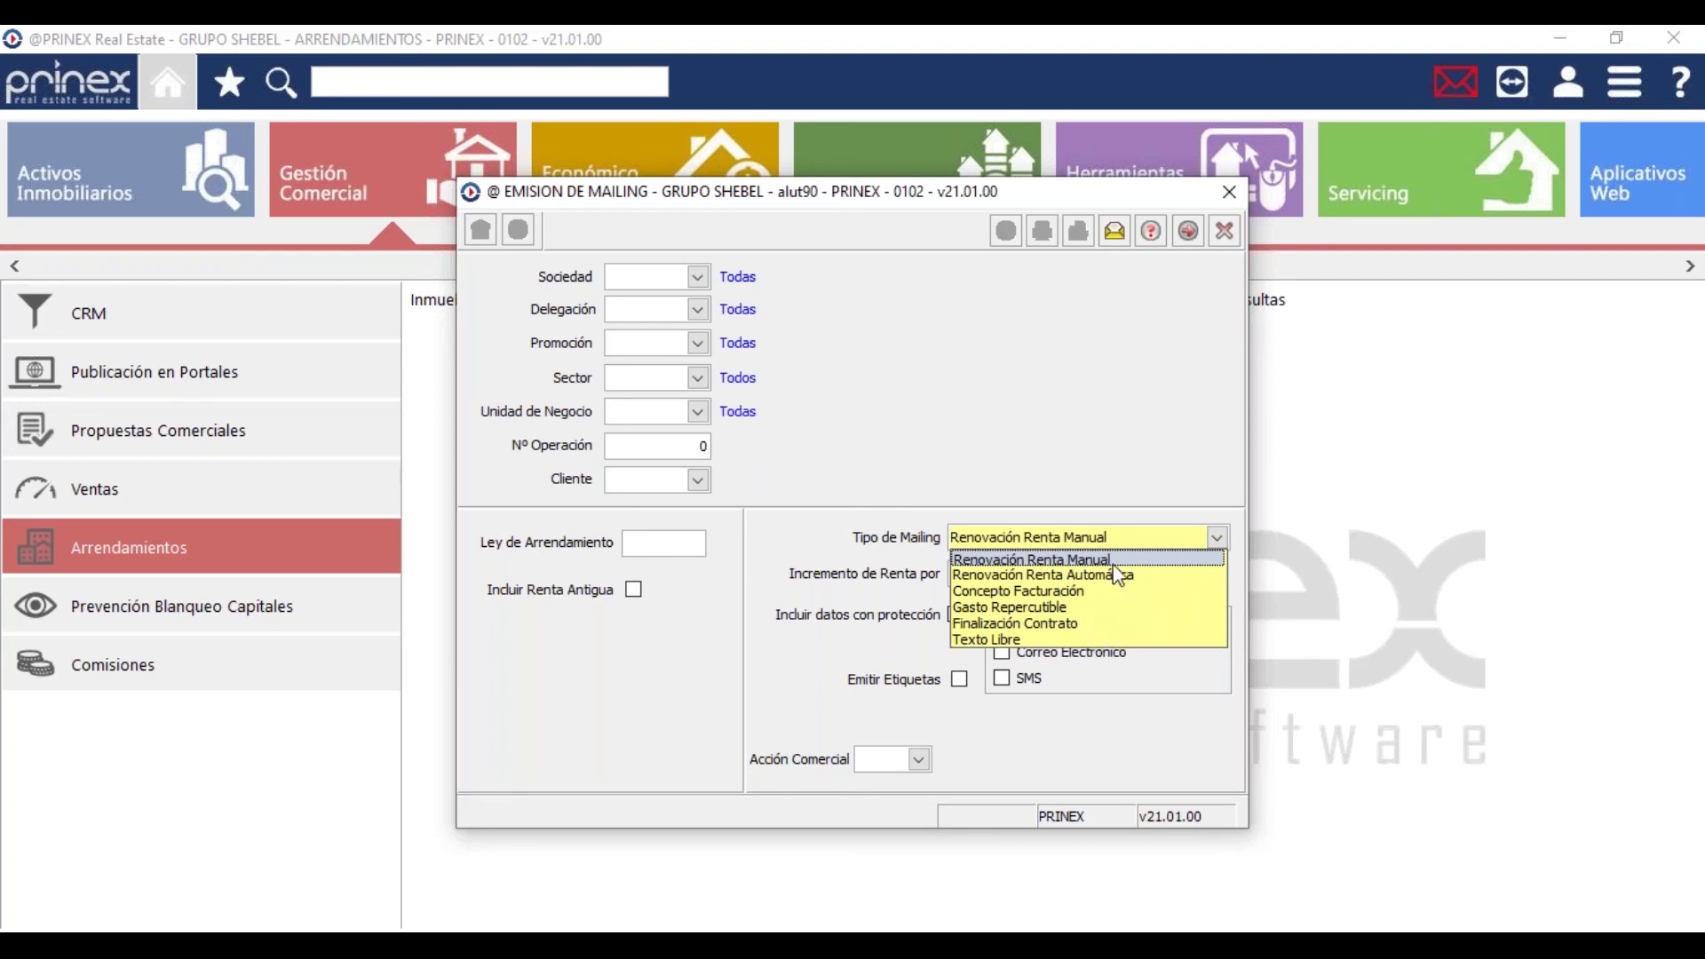
pyautogui.click(1147, 433)
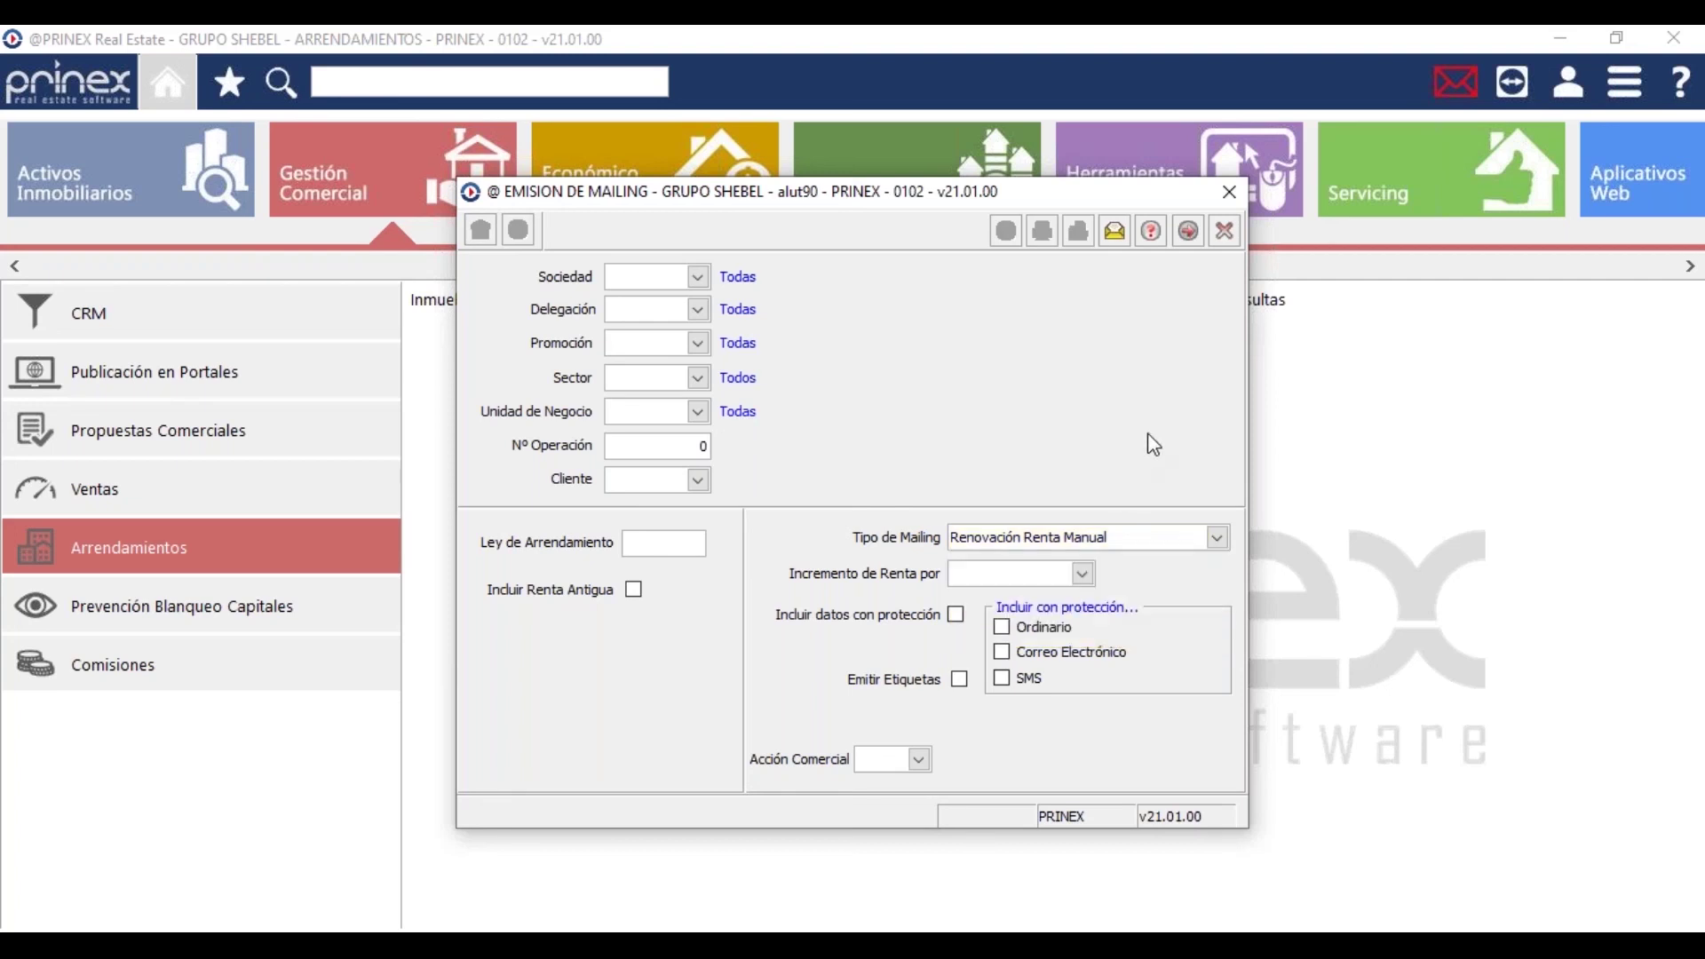
pyautogui.click(1227, 236)
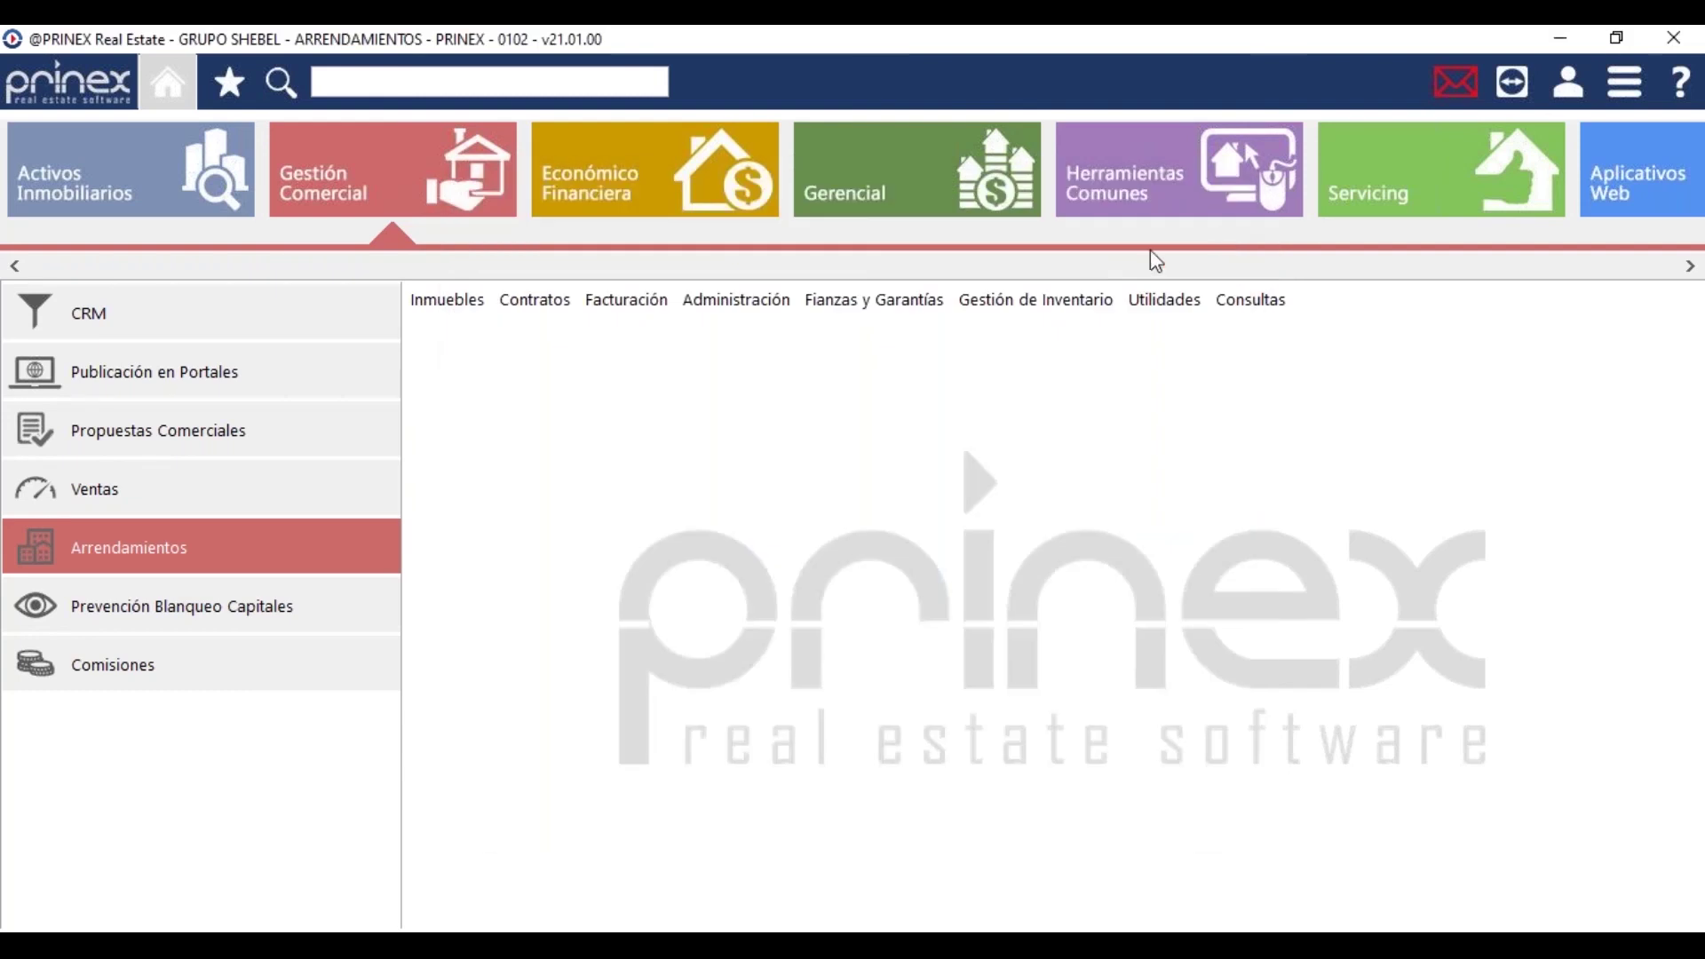
# Browse the rent and billing reports for rentals, view the criteria of Conceptos Facturados por Inmueble, and close it without running it
pyautogui.click(1235, 289)
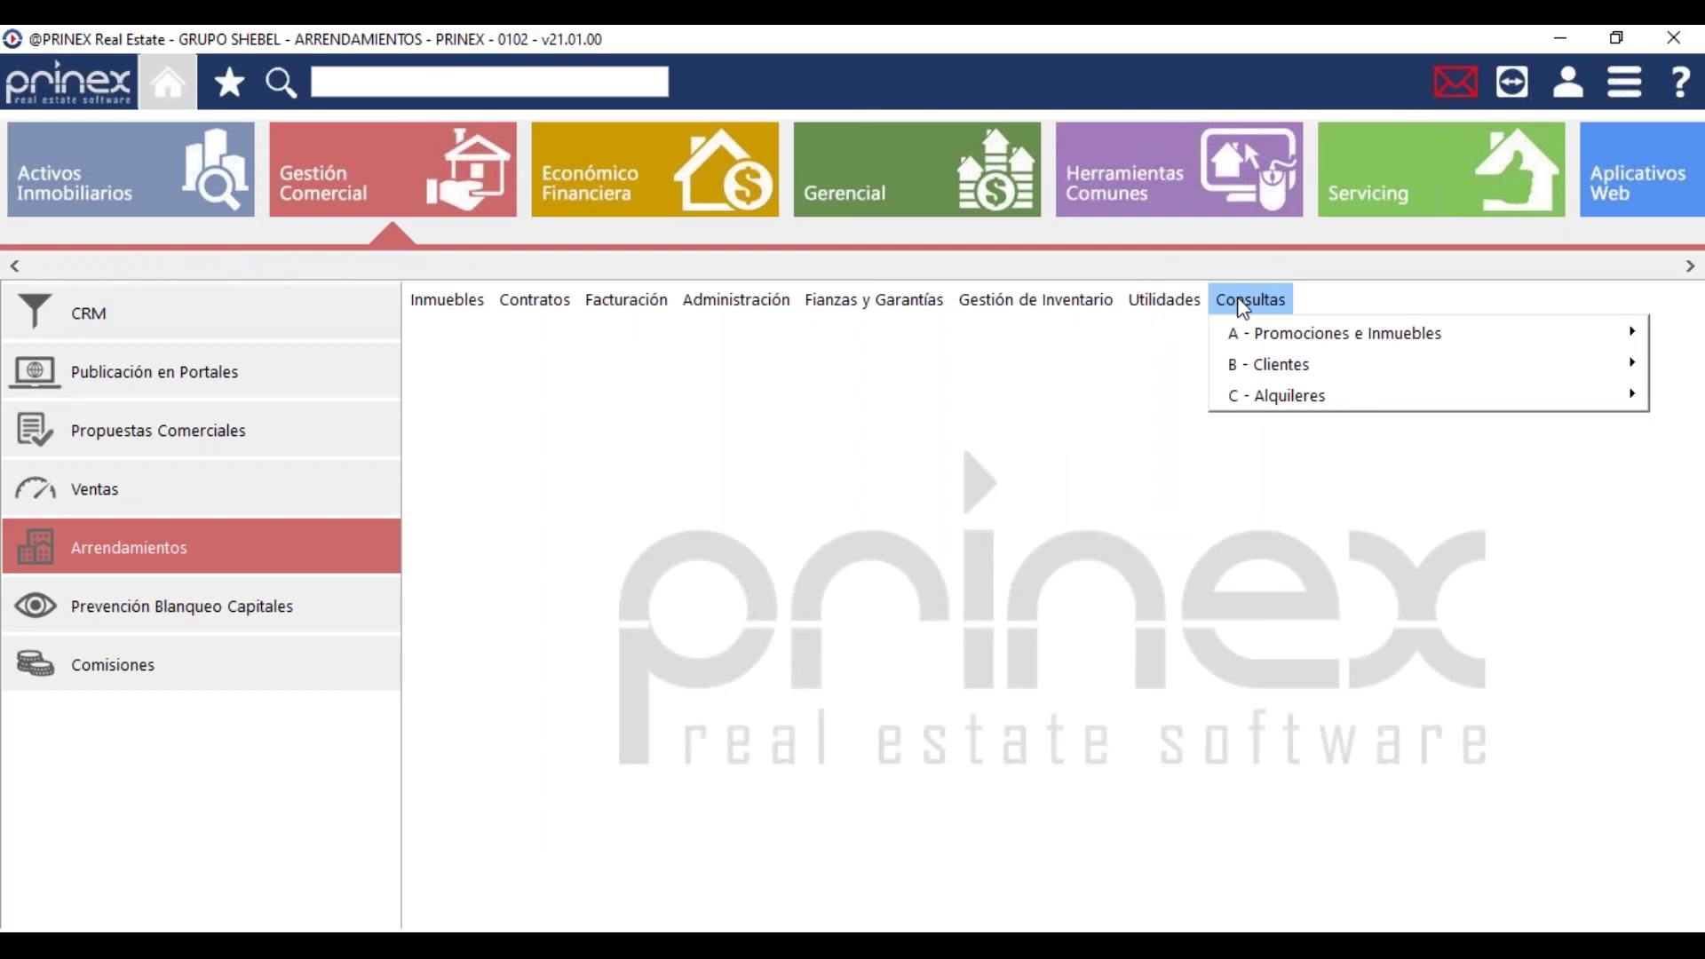
pyautogui.moveTo(1257, 389)
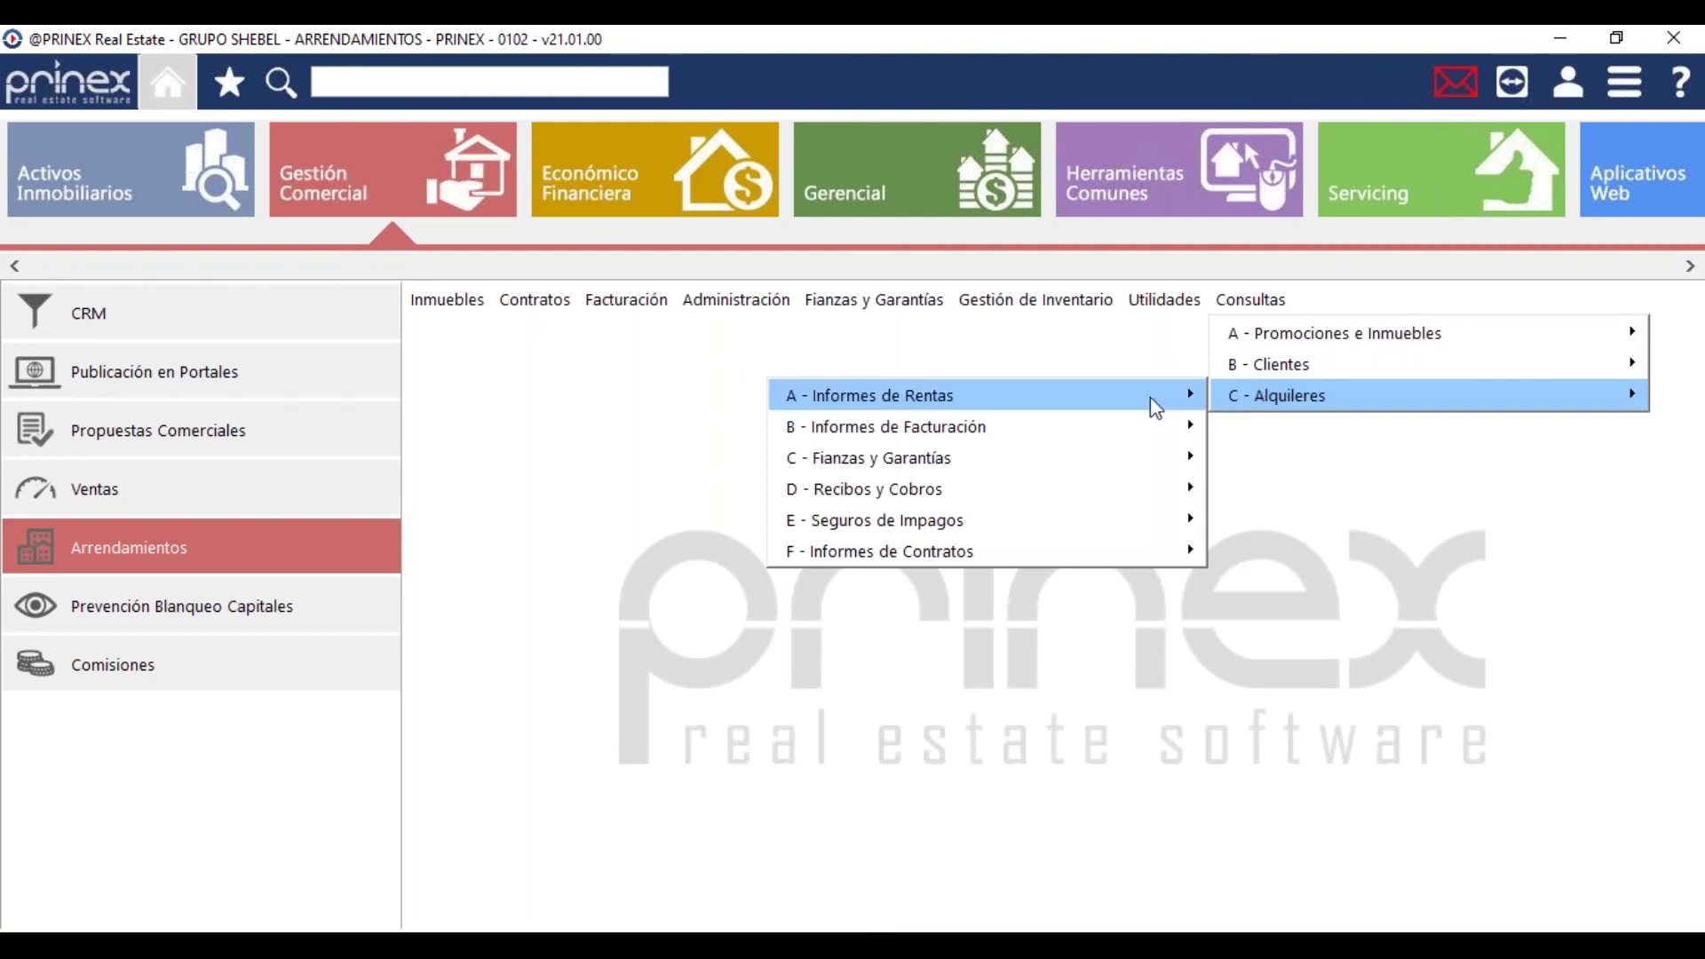
pyautogui.moveTo(1142, 404)
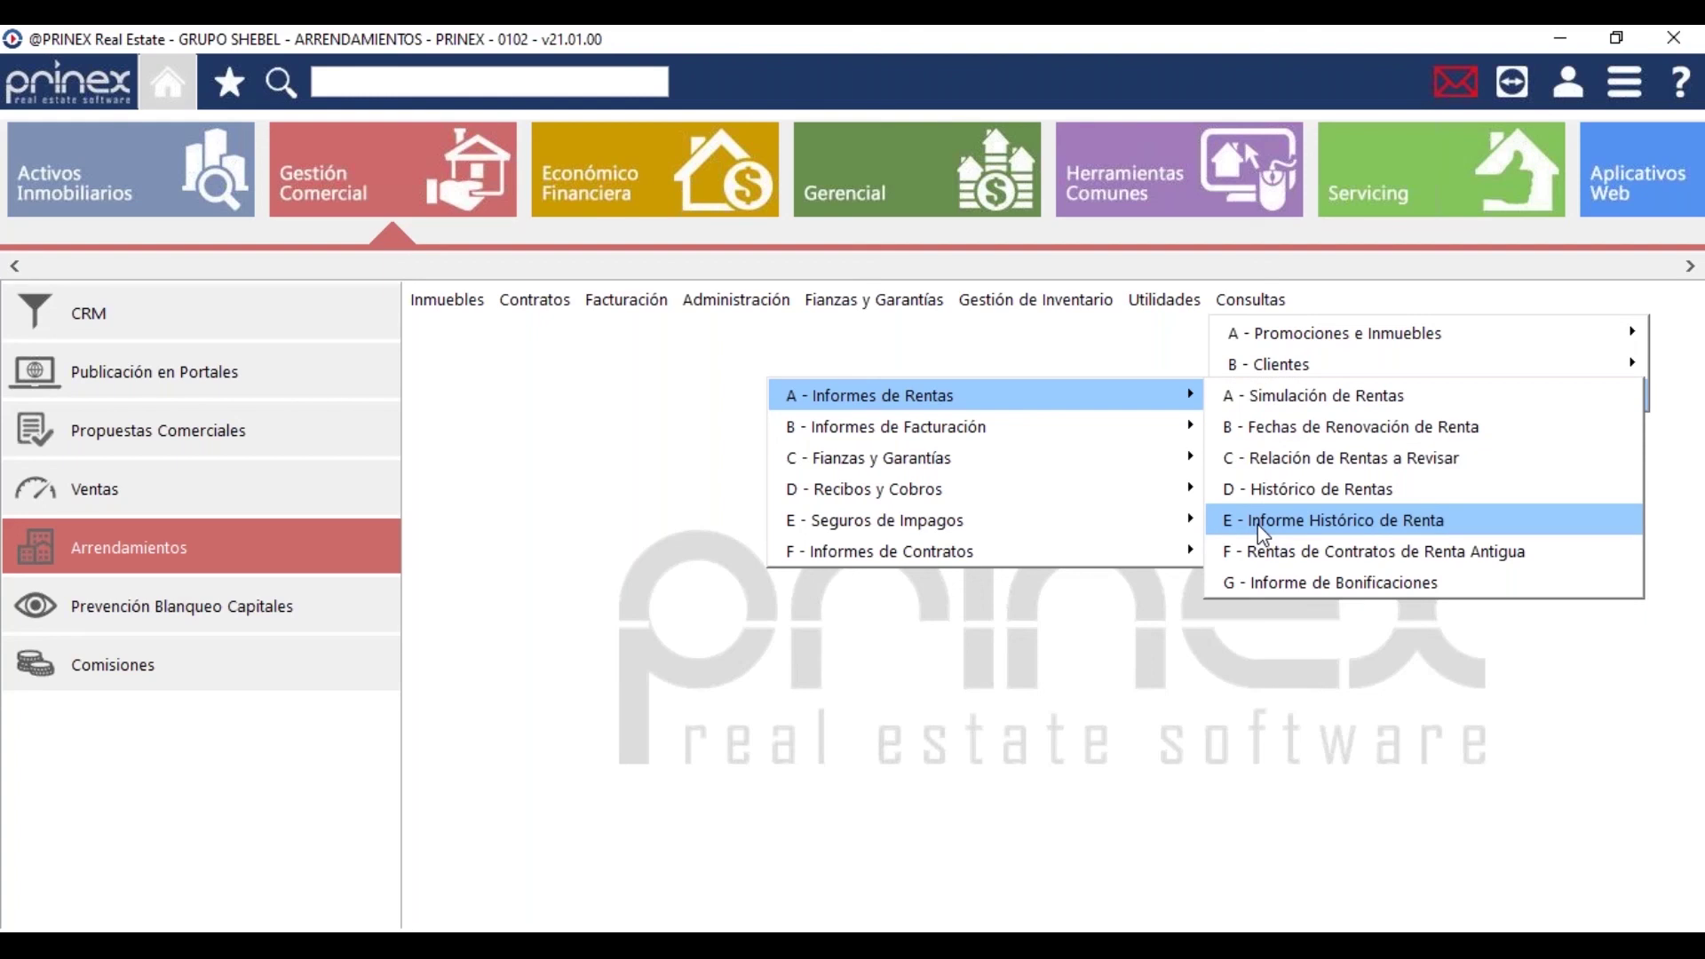
pyautogui.moveTo(1108, 426)
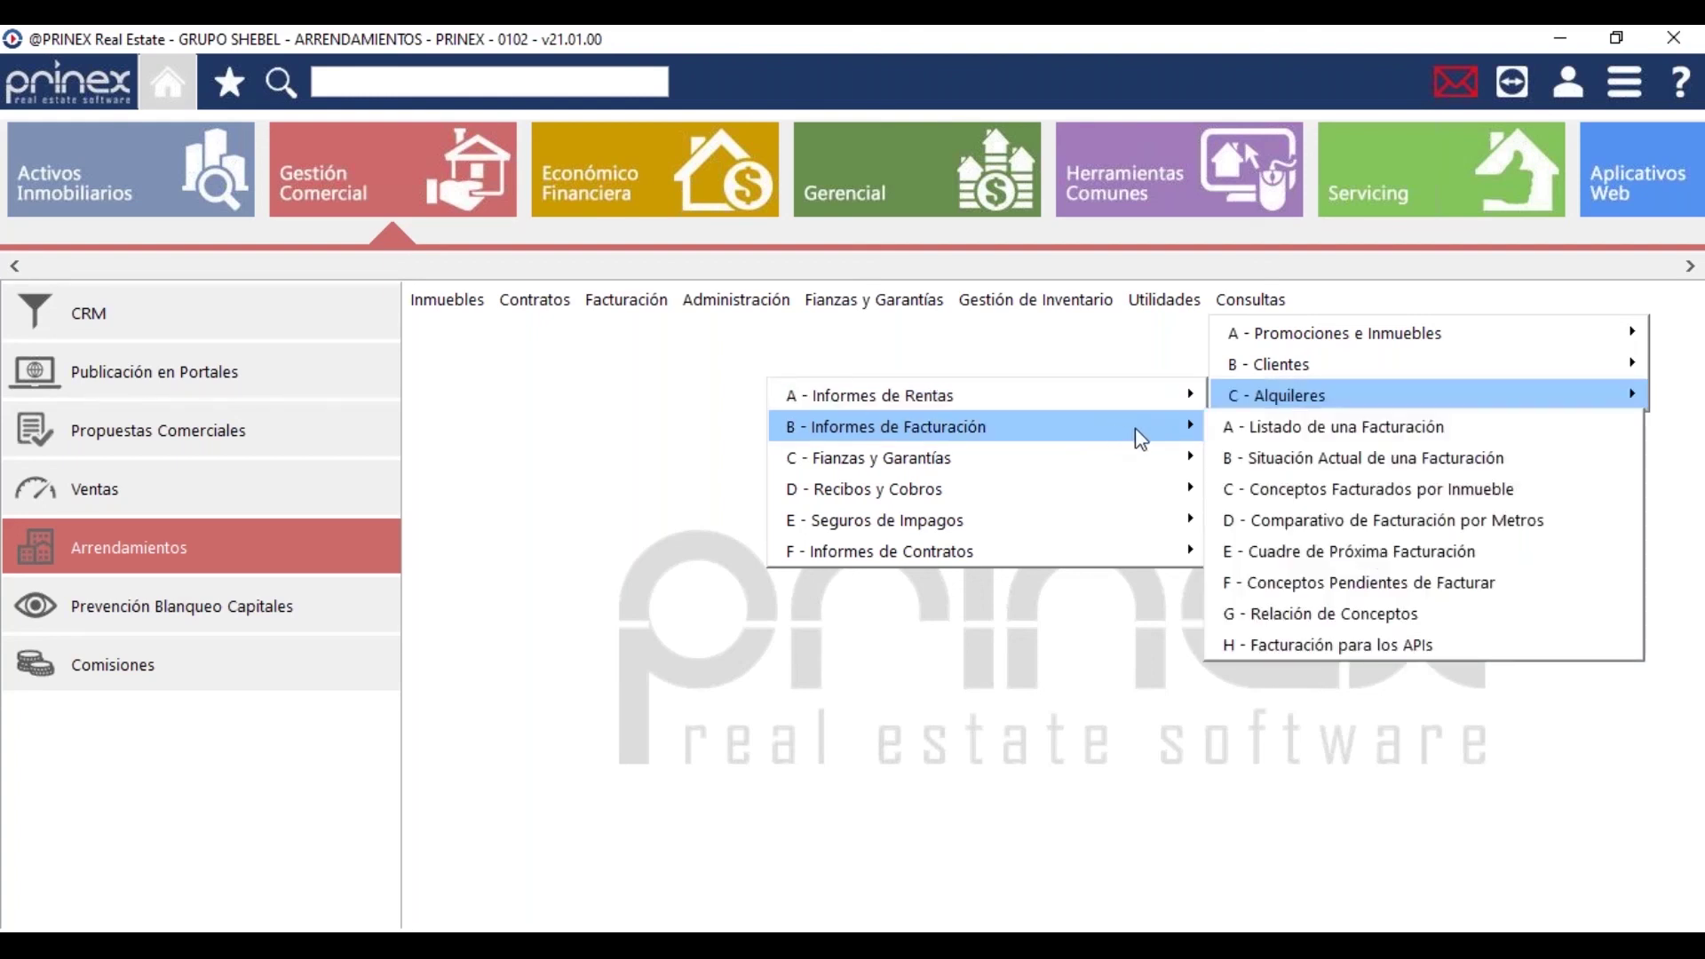
pyautogui.click(1387, 500)
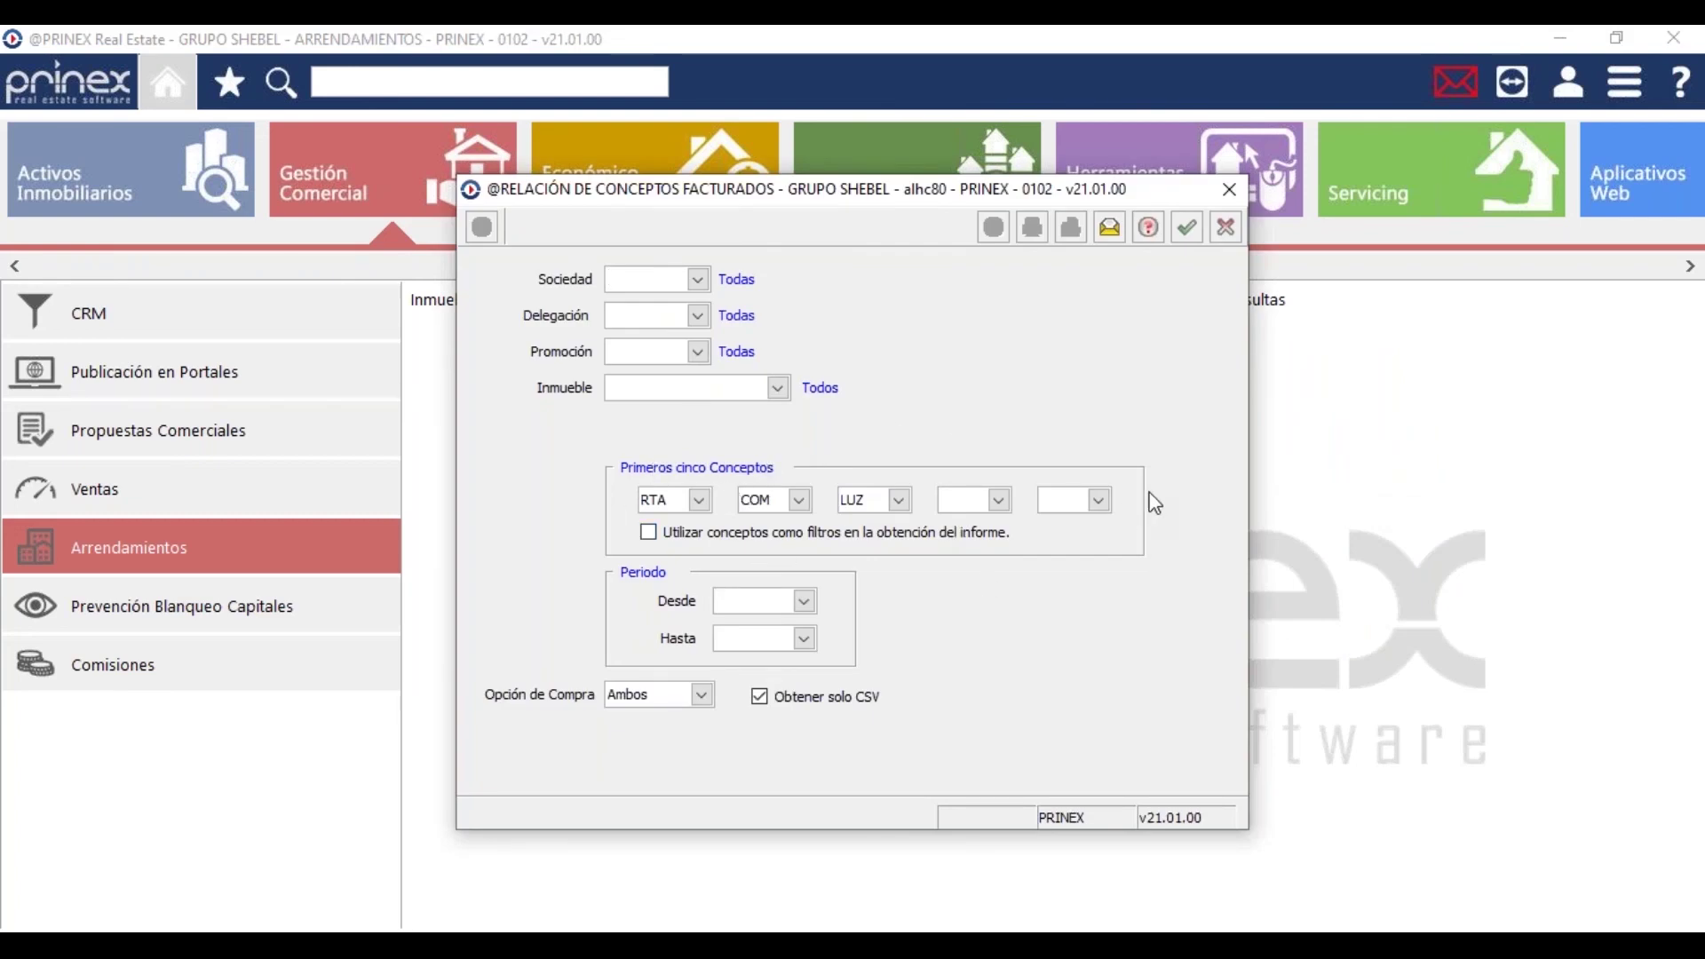
pyautogui.click(1232, 229)
# View the selection criteria of the Situación General de Fianzas report, and close it without running it
pyautogui.click(1243, 300)
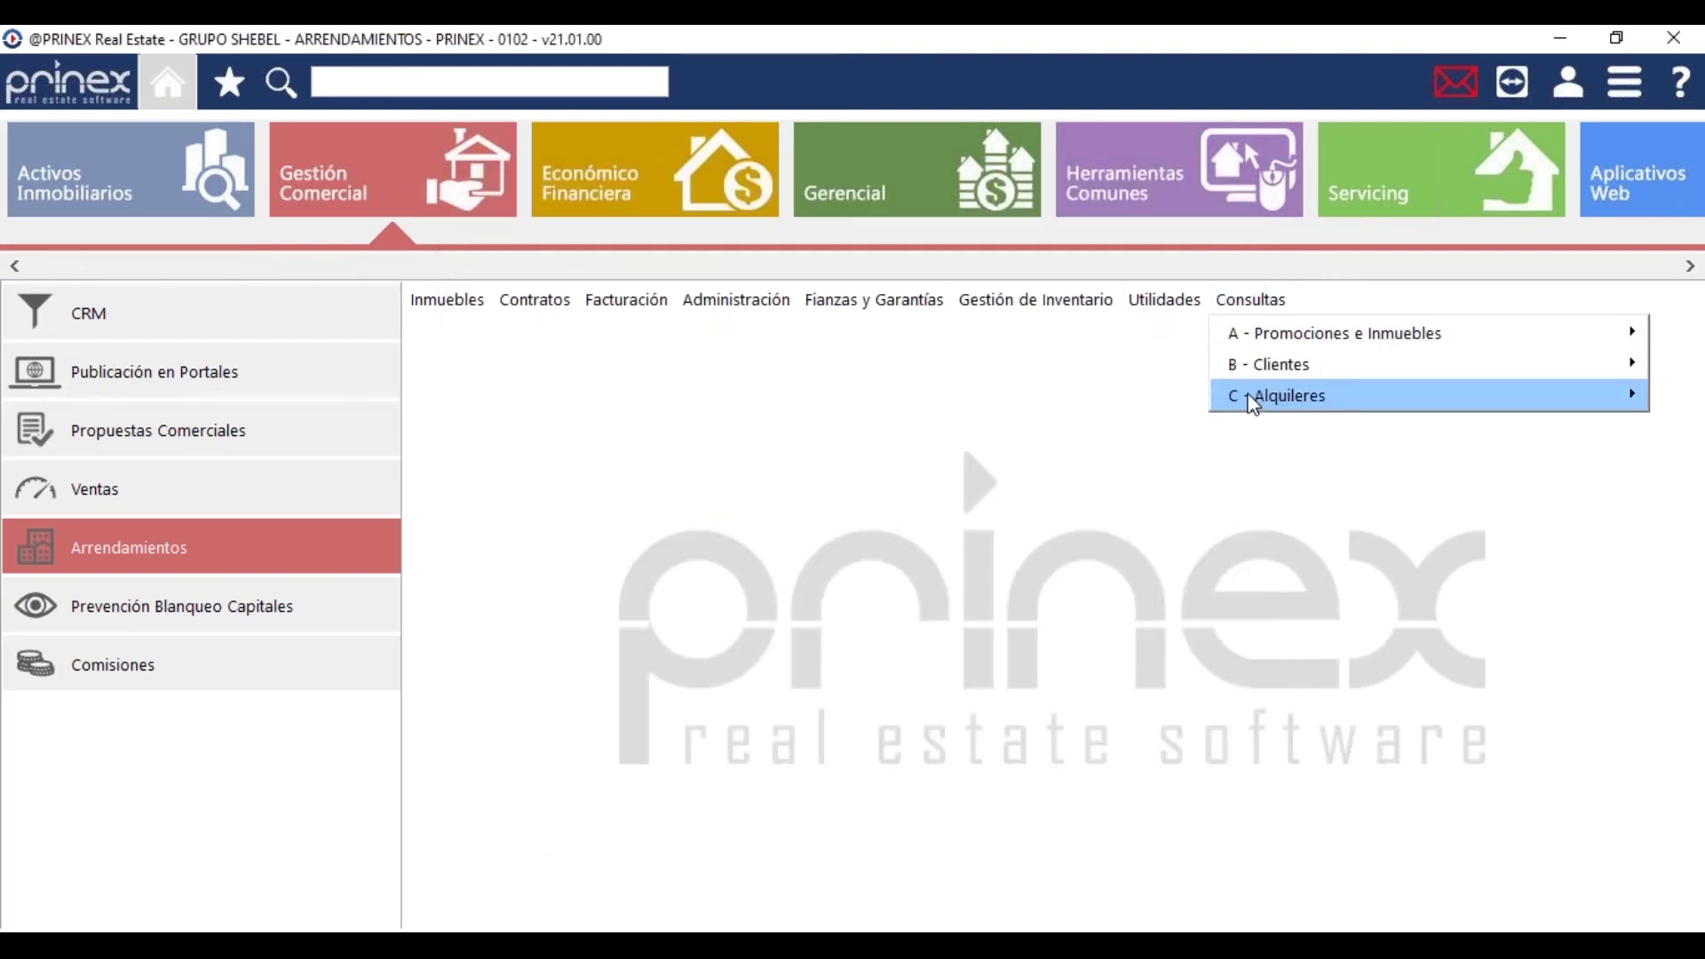
pyautogui.moveTo(1037, 450)
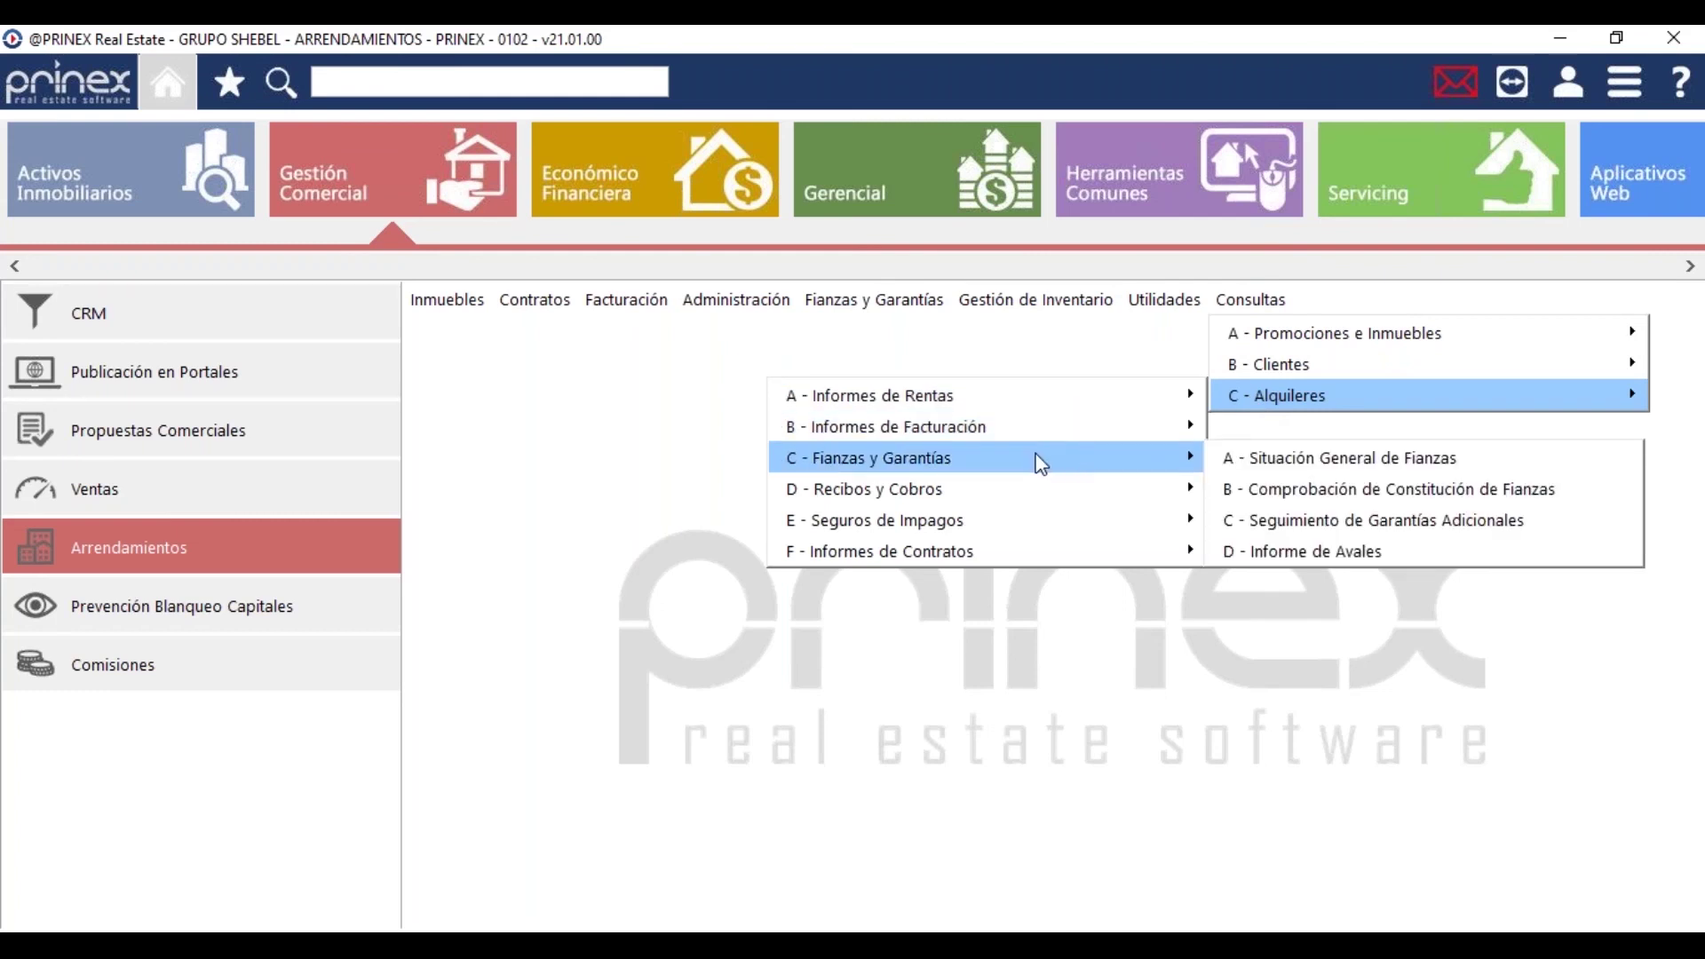
pyautogui.click(1278, 470)
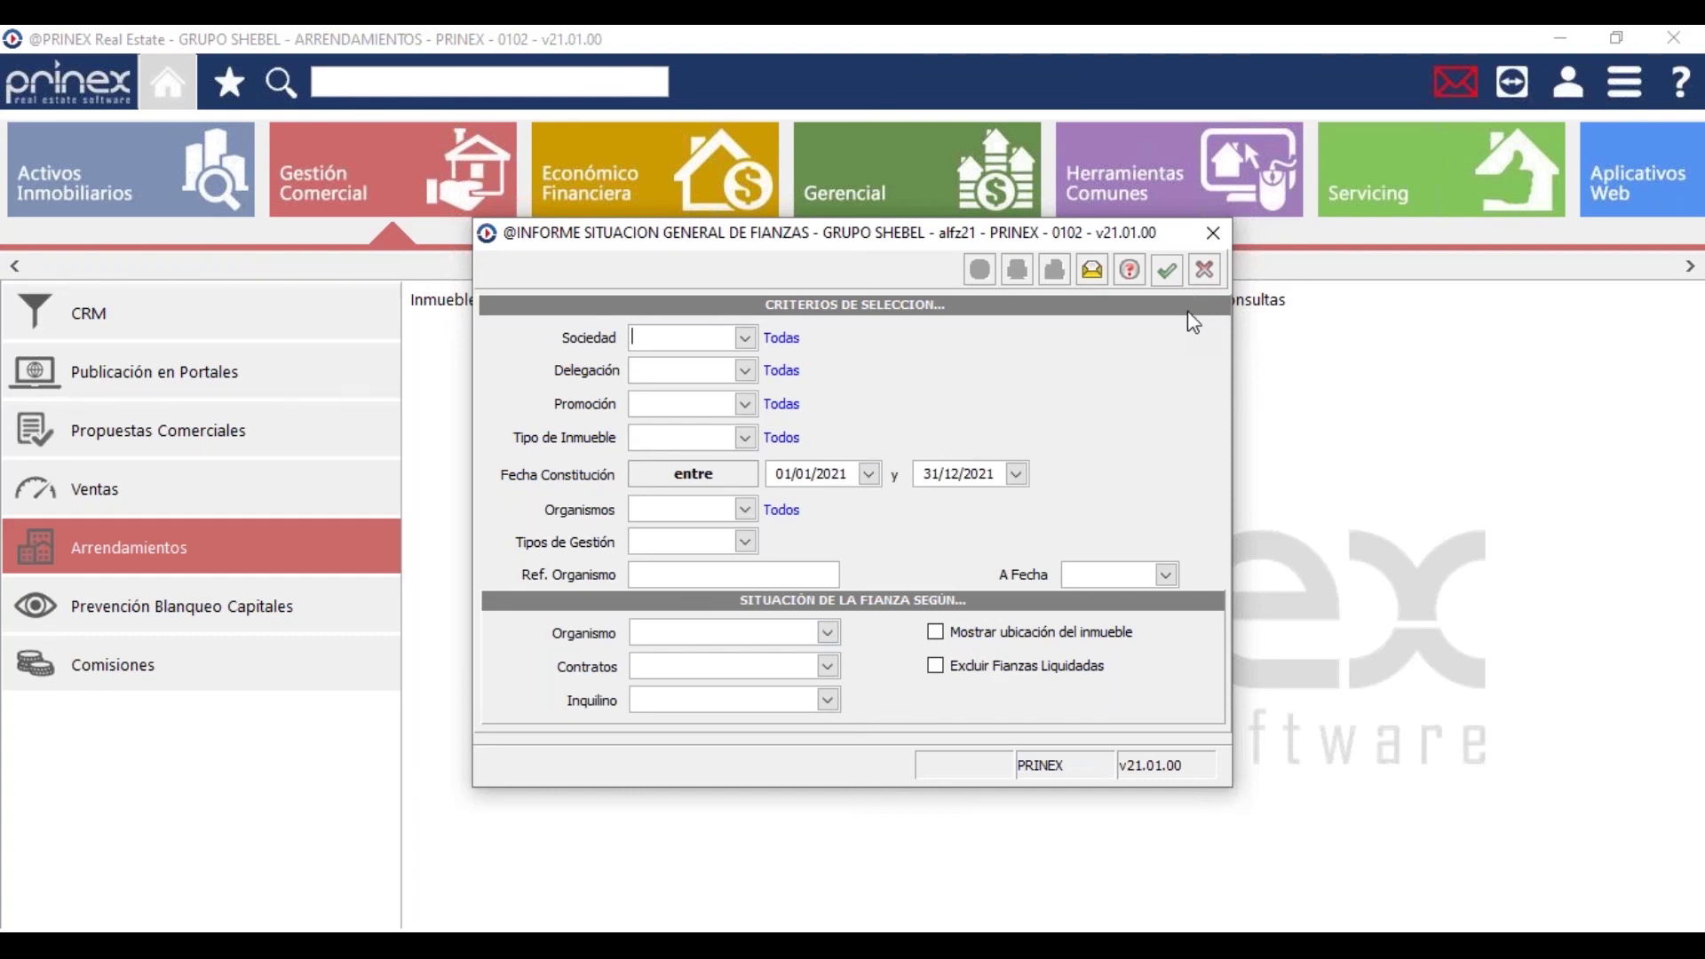
pyautogui.click(1209, 270)
# Browse the rental reports available for receipts and collections, non-payment insurance and contracts, without opening any of them
pyautogui.click(1250, 302)
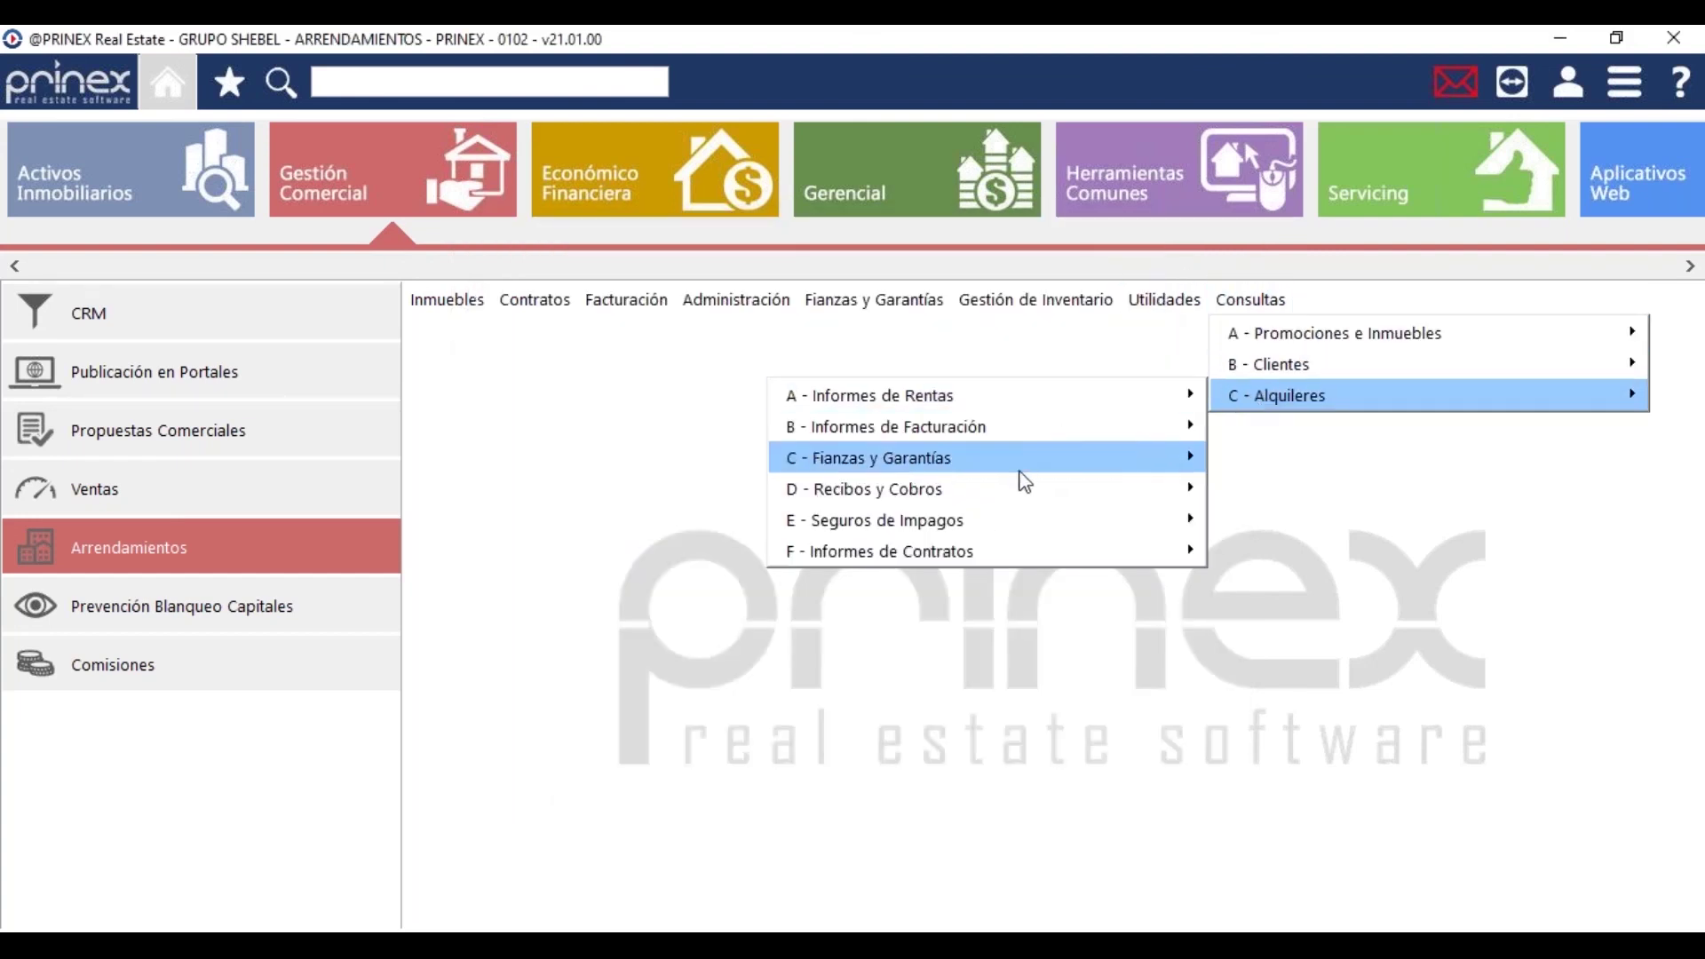
pyautogui.moveTo(1021, 496)
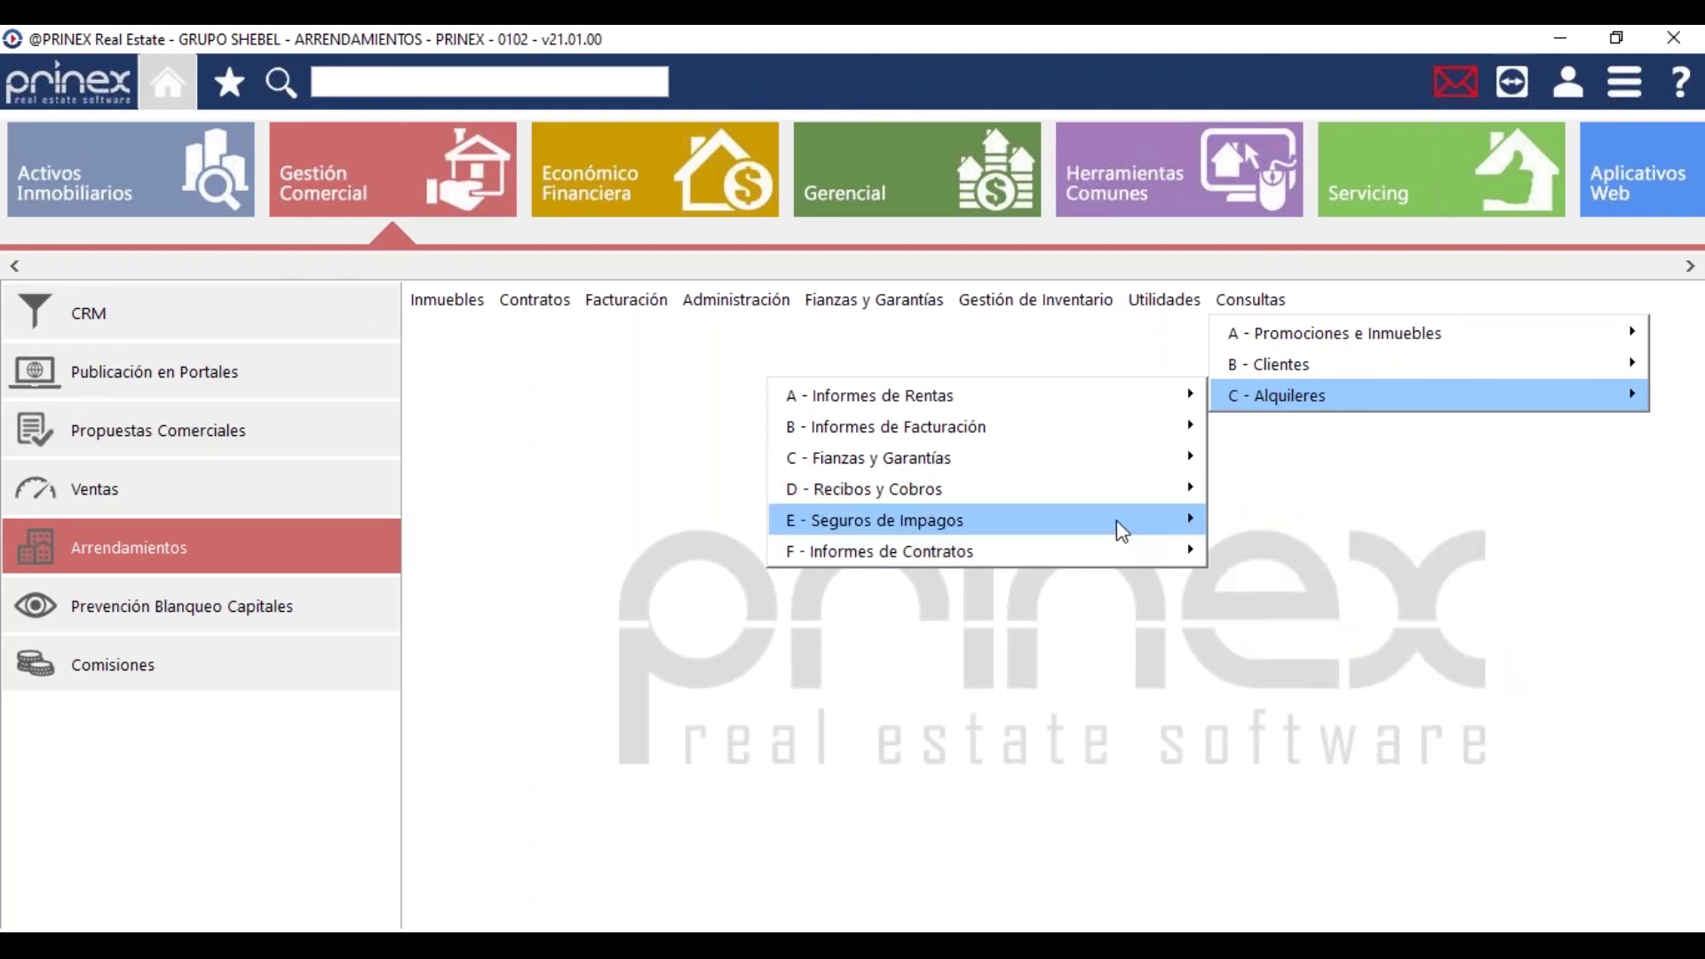
pyautogui.moveTo(1104, 522)
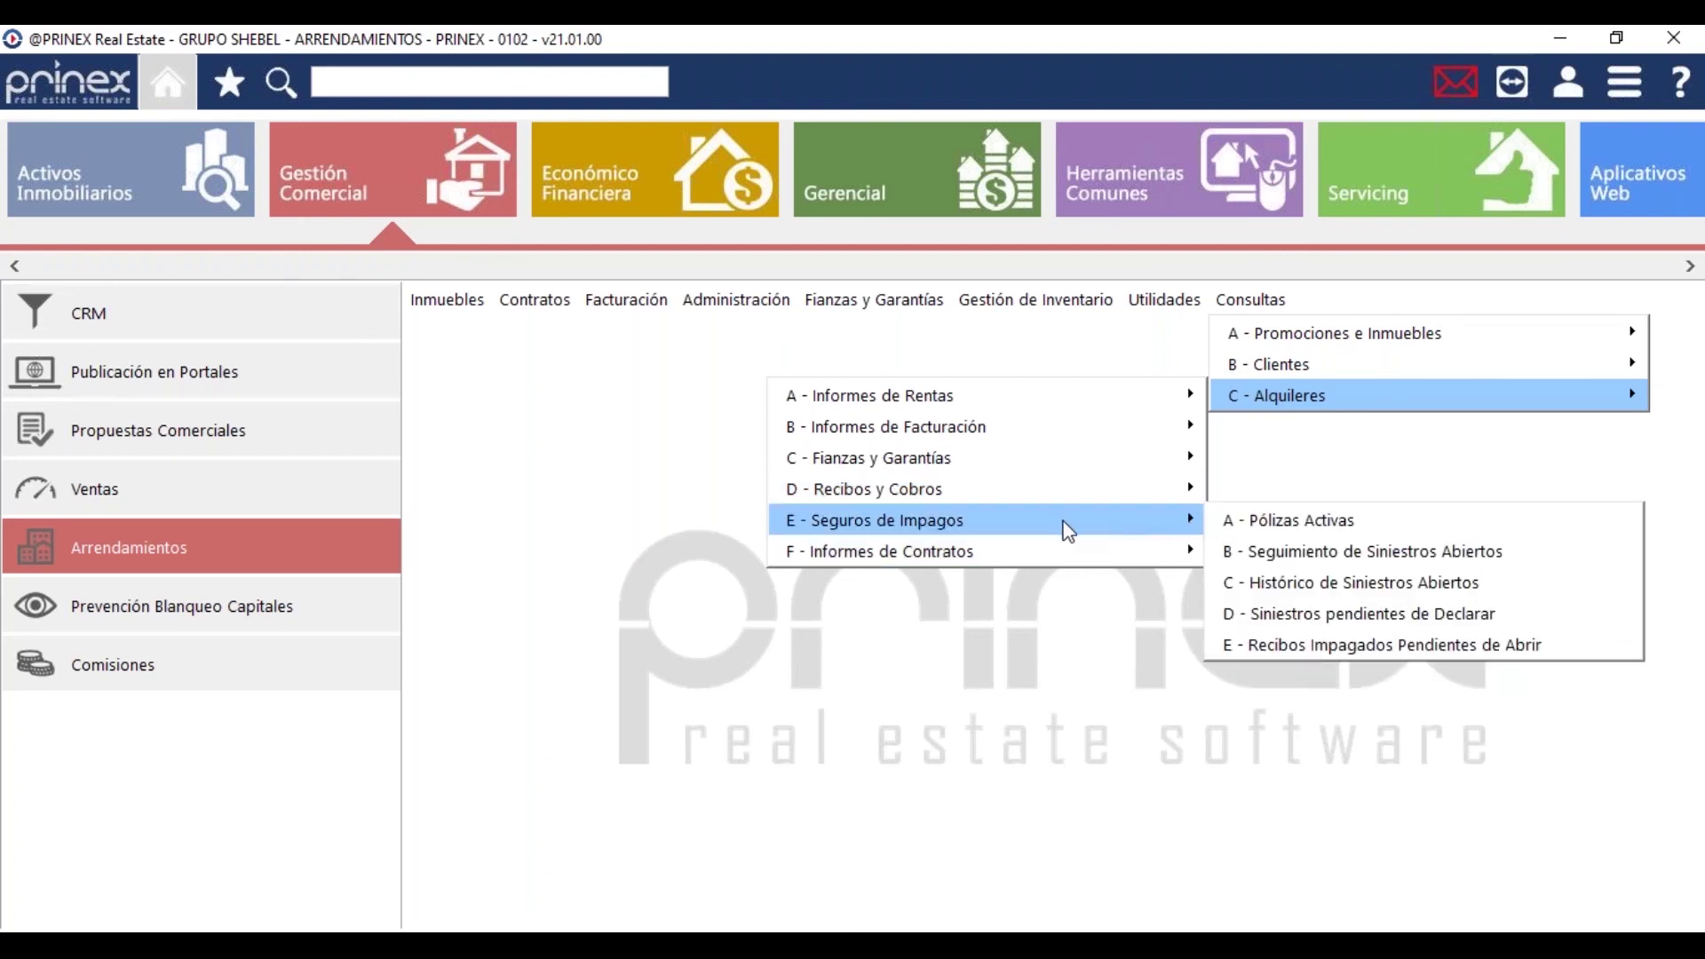
pyautogui.moveTo(1081, 553)
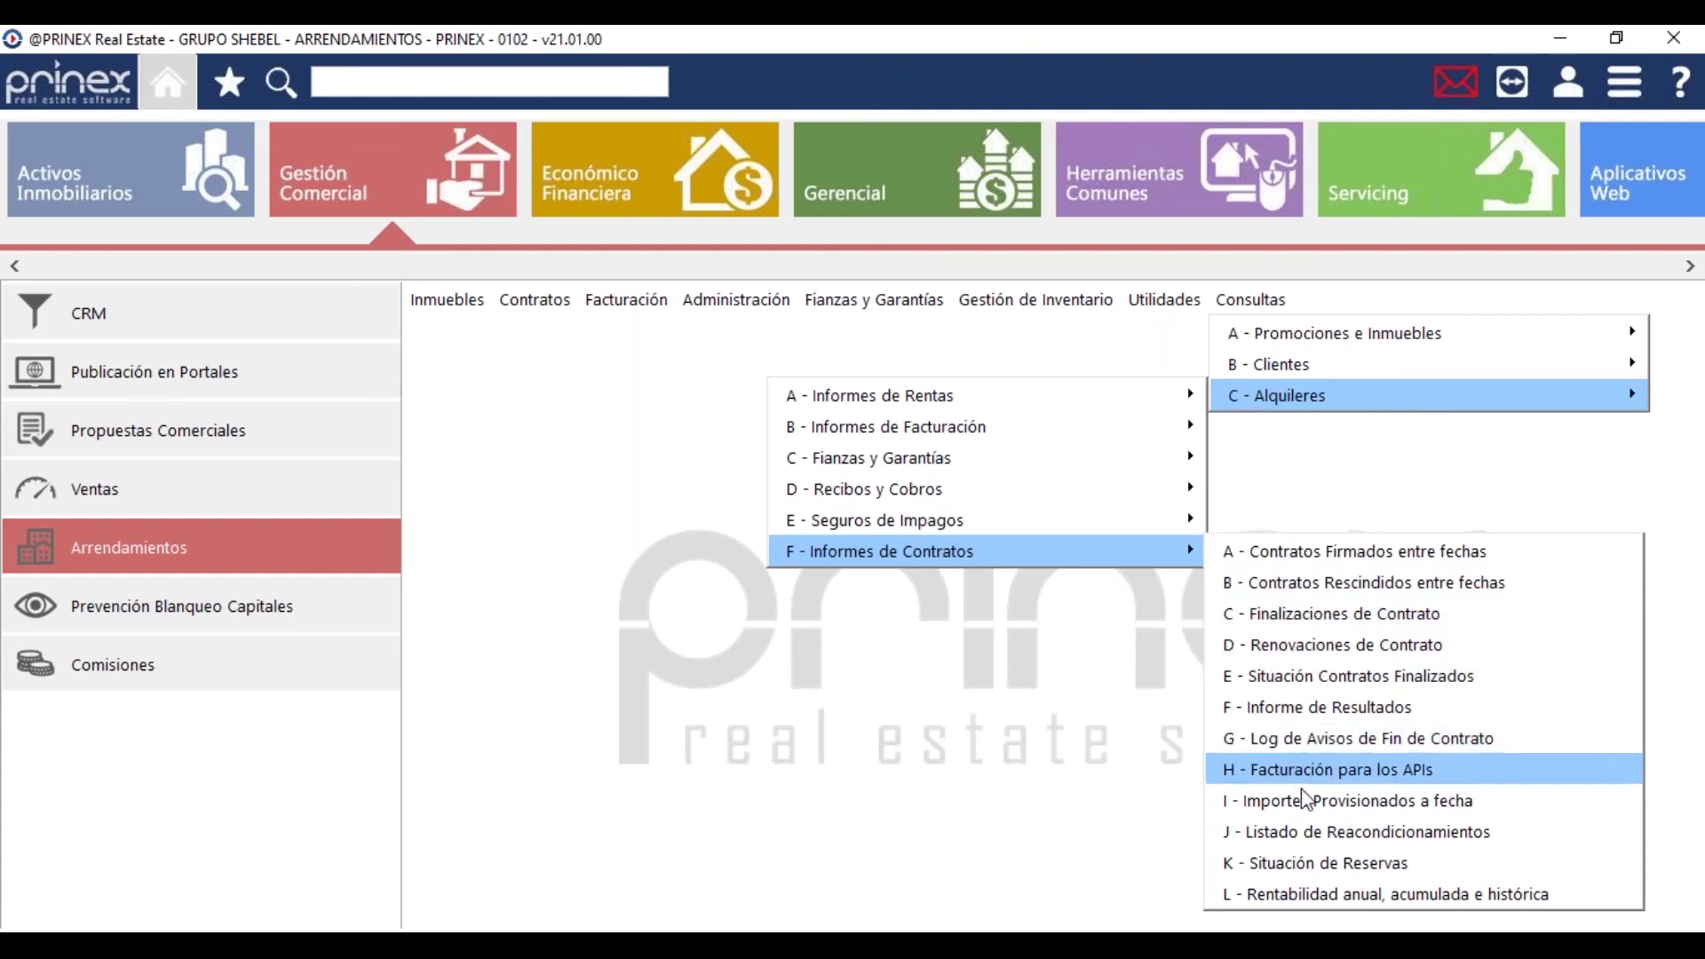
pyautogui.click(1092, 726)
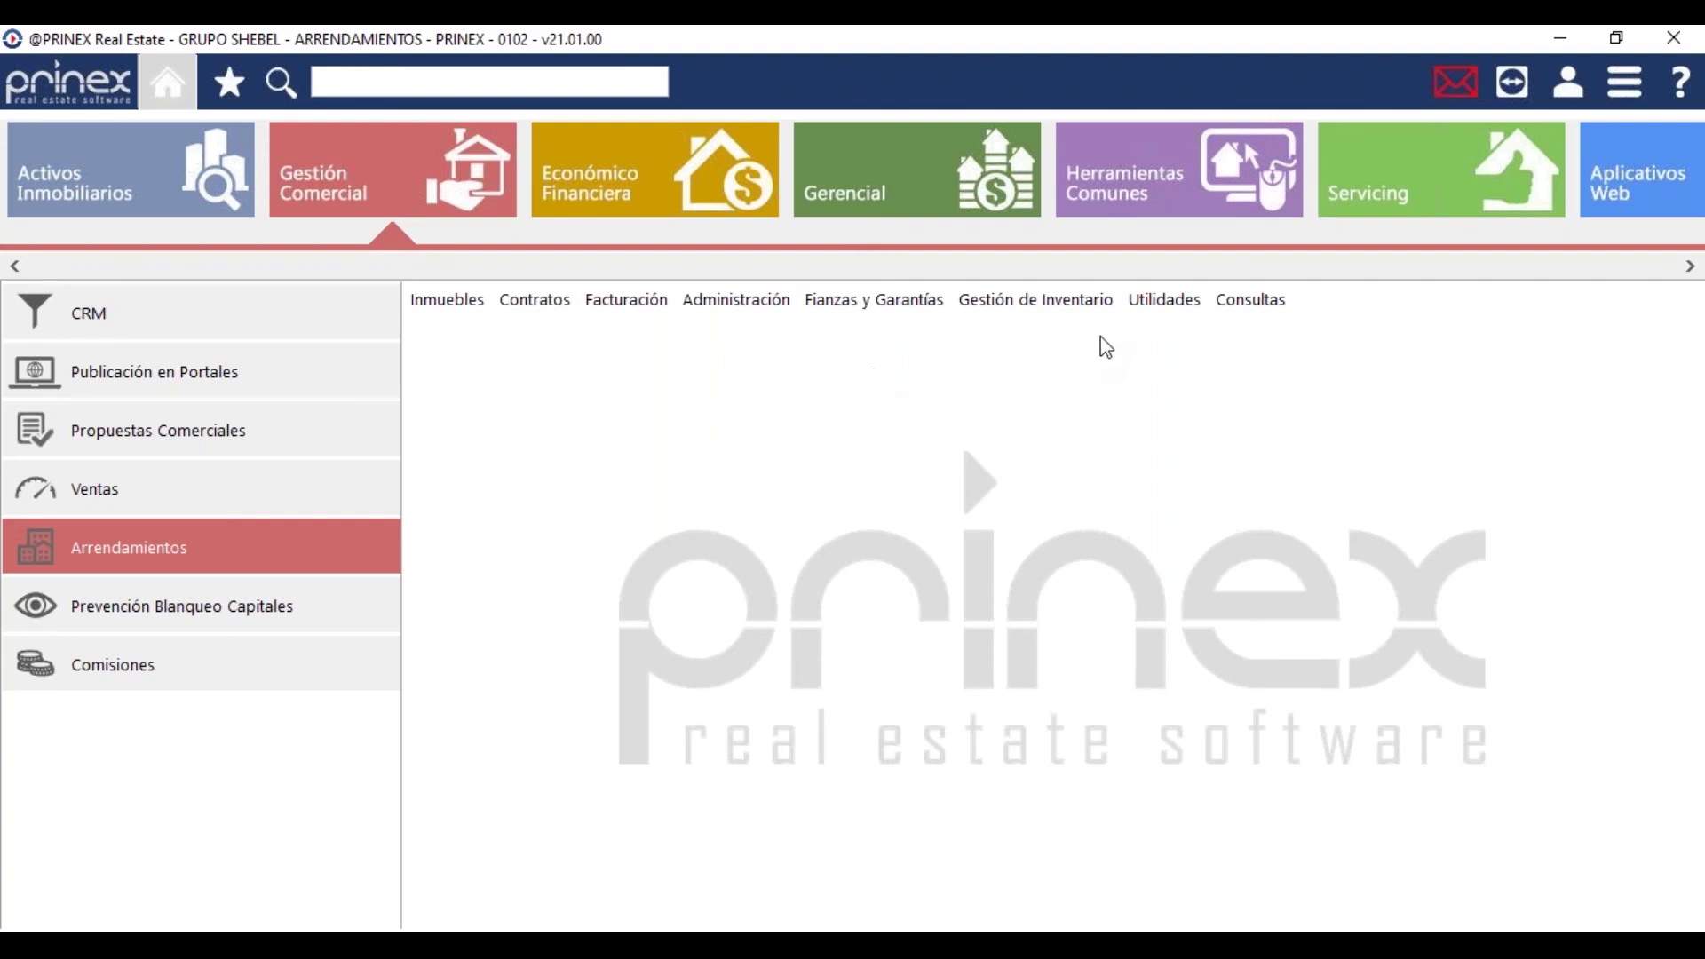
# List the workflow routes of type Oper.Comerc.Alquiler in the route maintenance of Flujos de Trabajo
pyautogui.click(1111, 180)
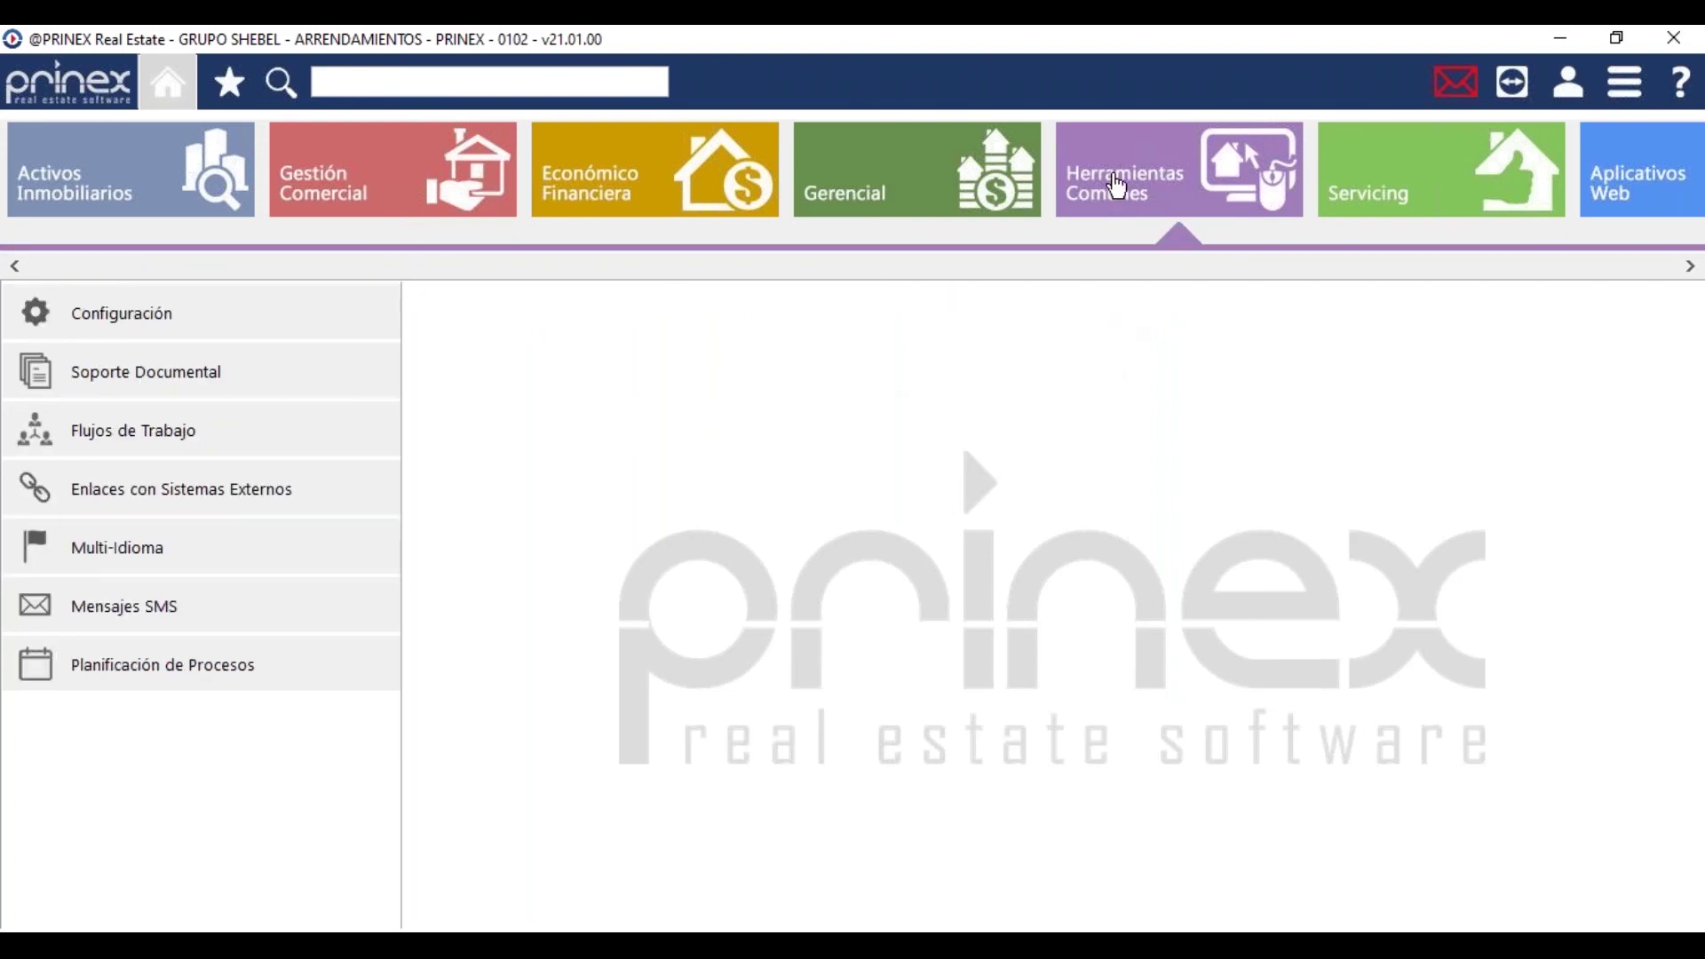
pyautogui.click(124, 433)
pyautogui.click(496, 318)
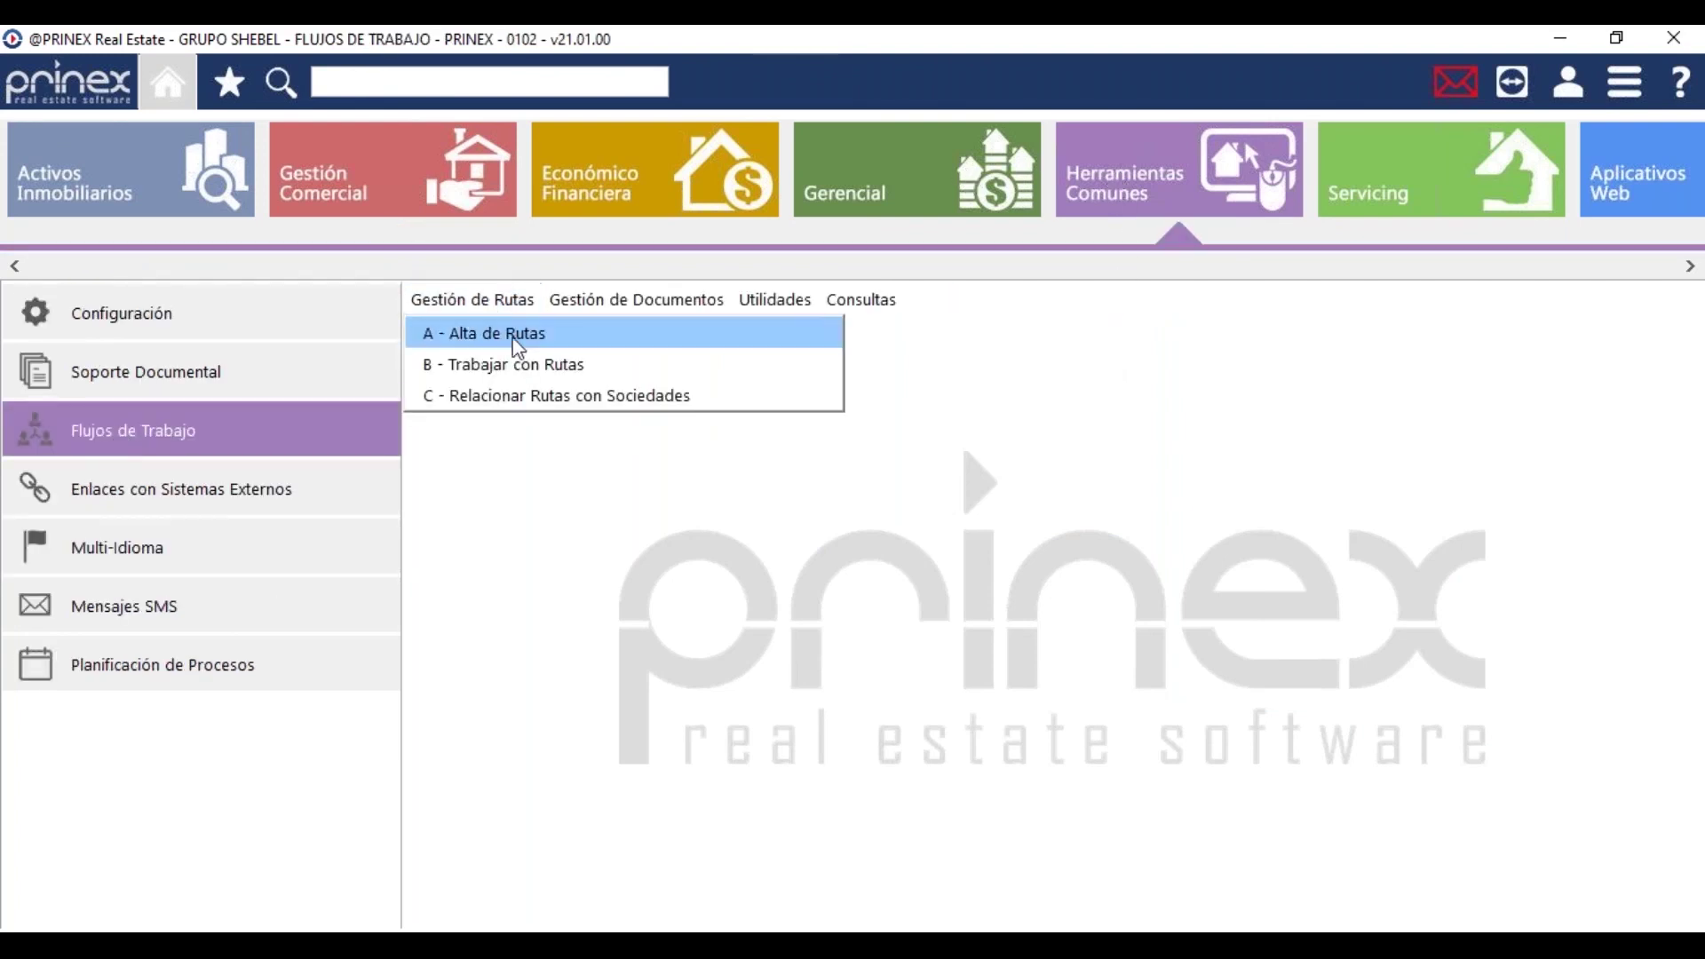
pyautogui.click(523, 369)
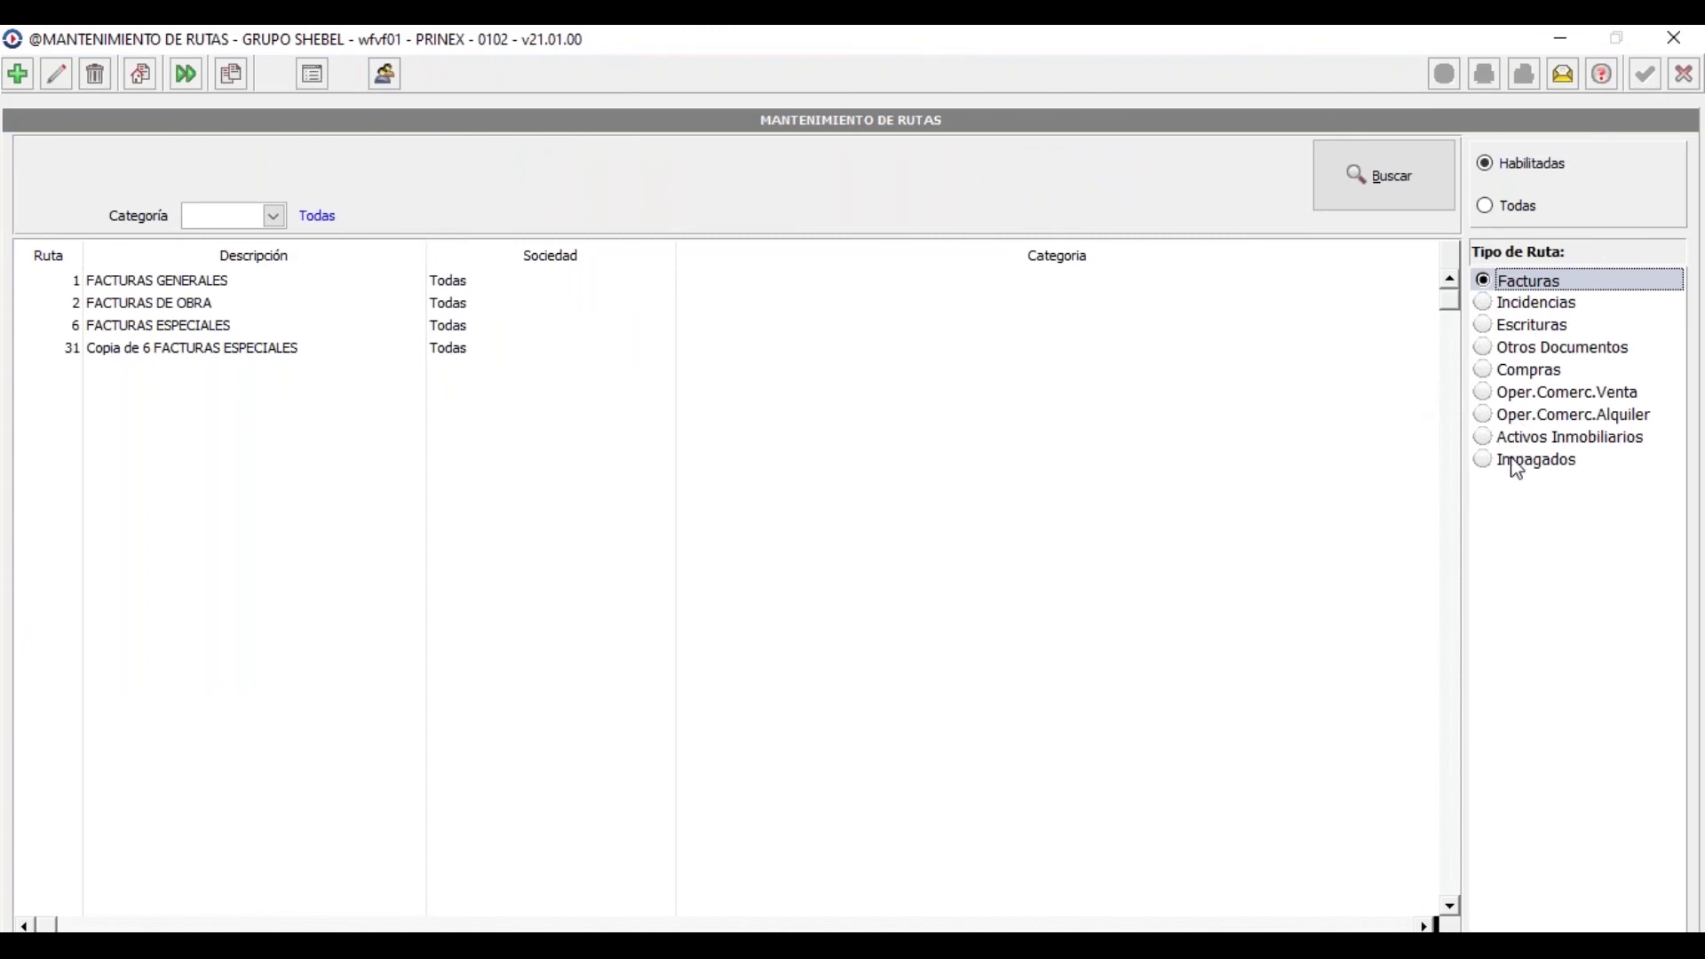
pyautogui.click(1524, 417)
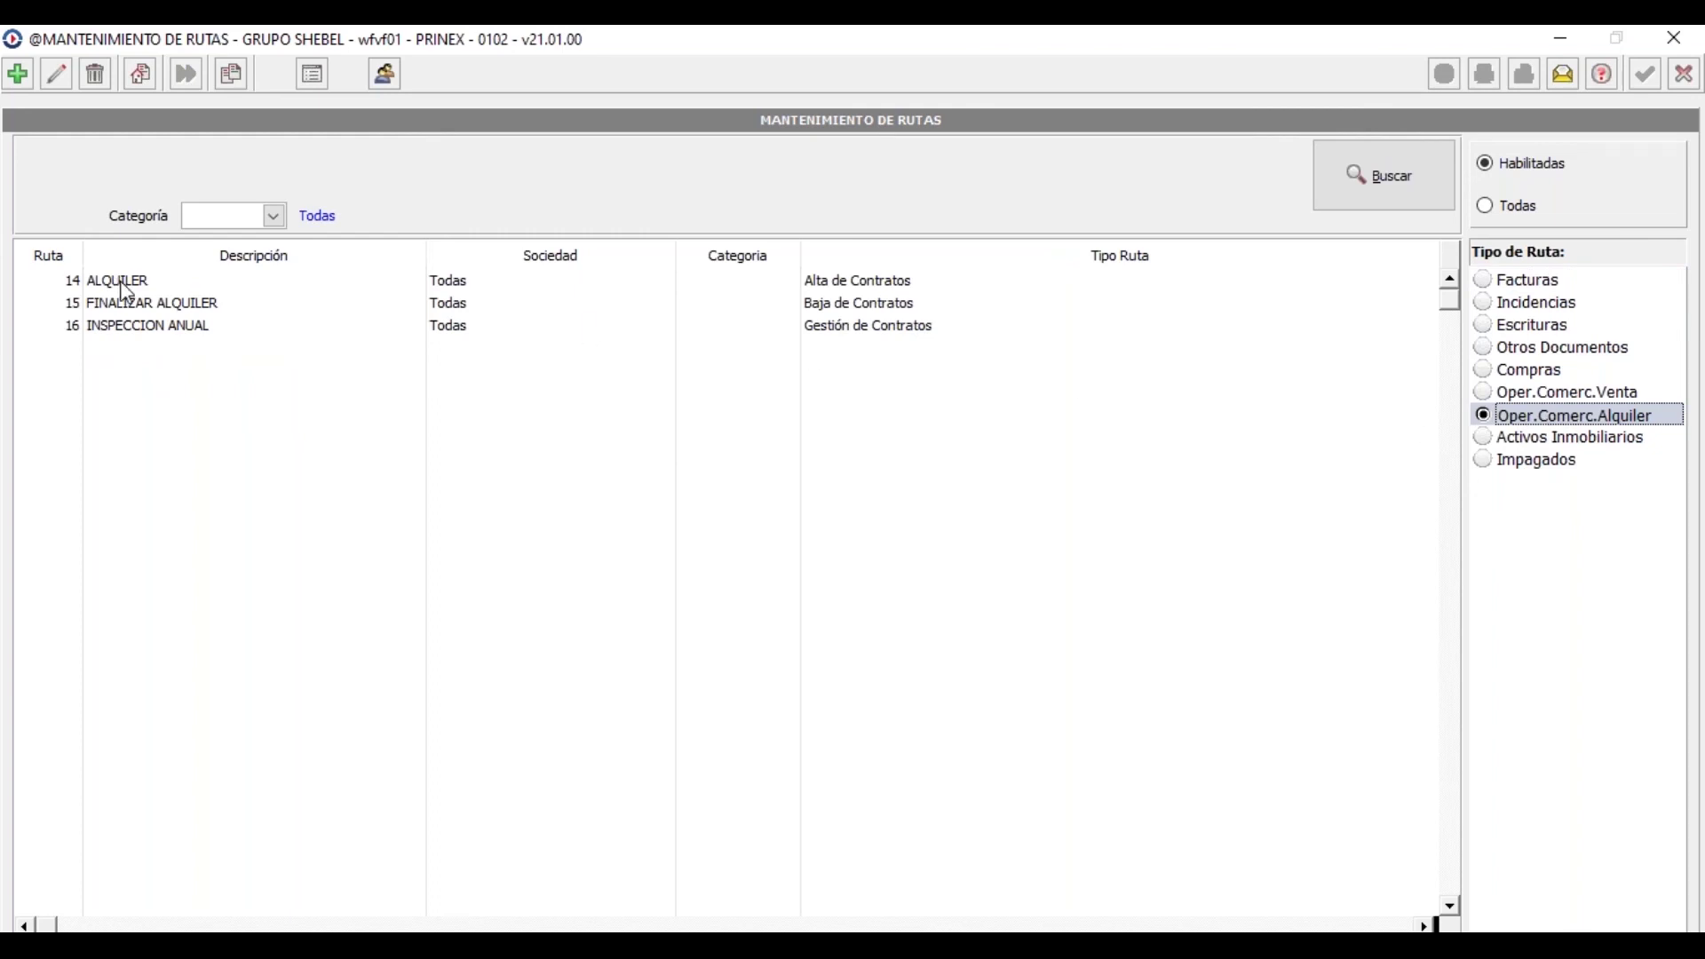
# Examine the workflow diagrams of the ALQUILER and FINALIZAR ALQUILER routes, and close the route maintenance
pyautogui.doubleClick(462, 284)
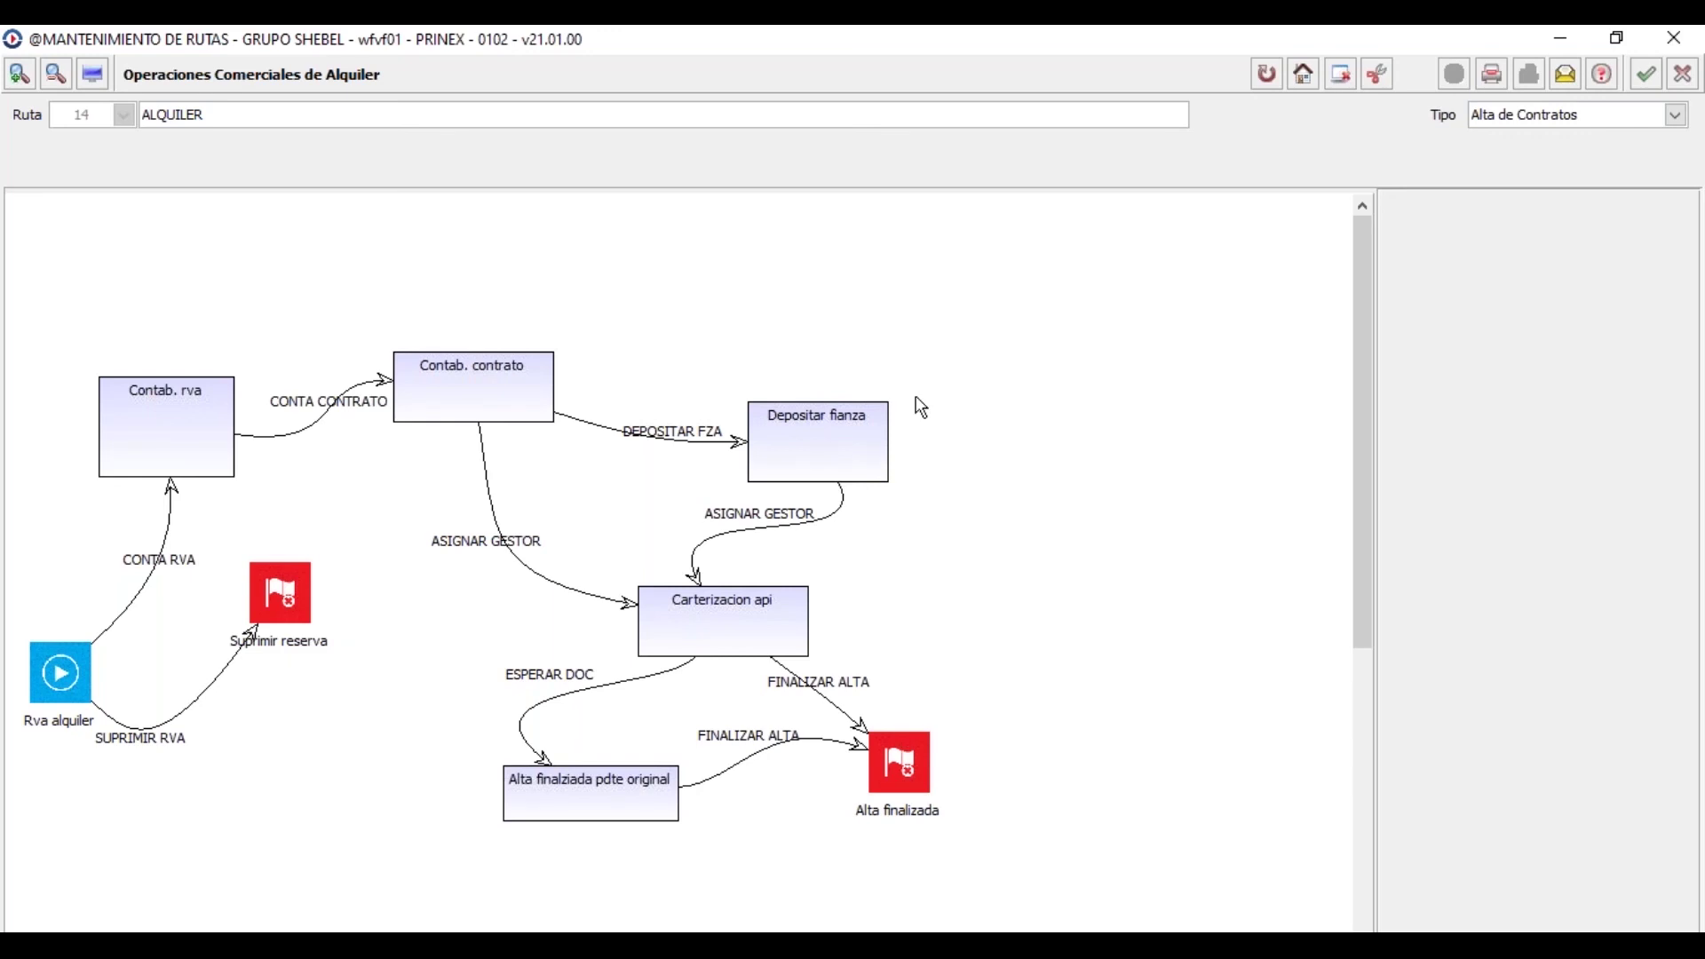
pyautogui.click(1687, 82)
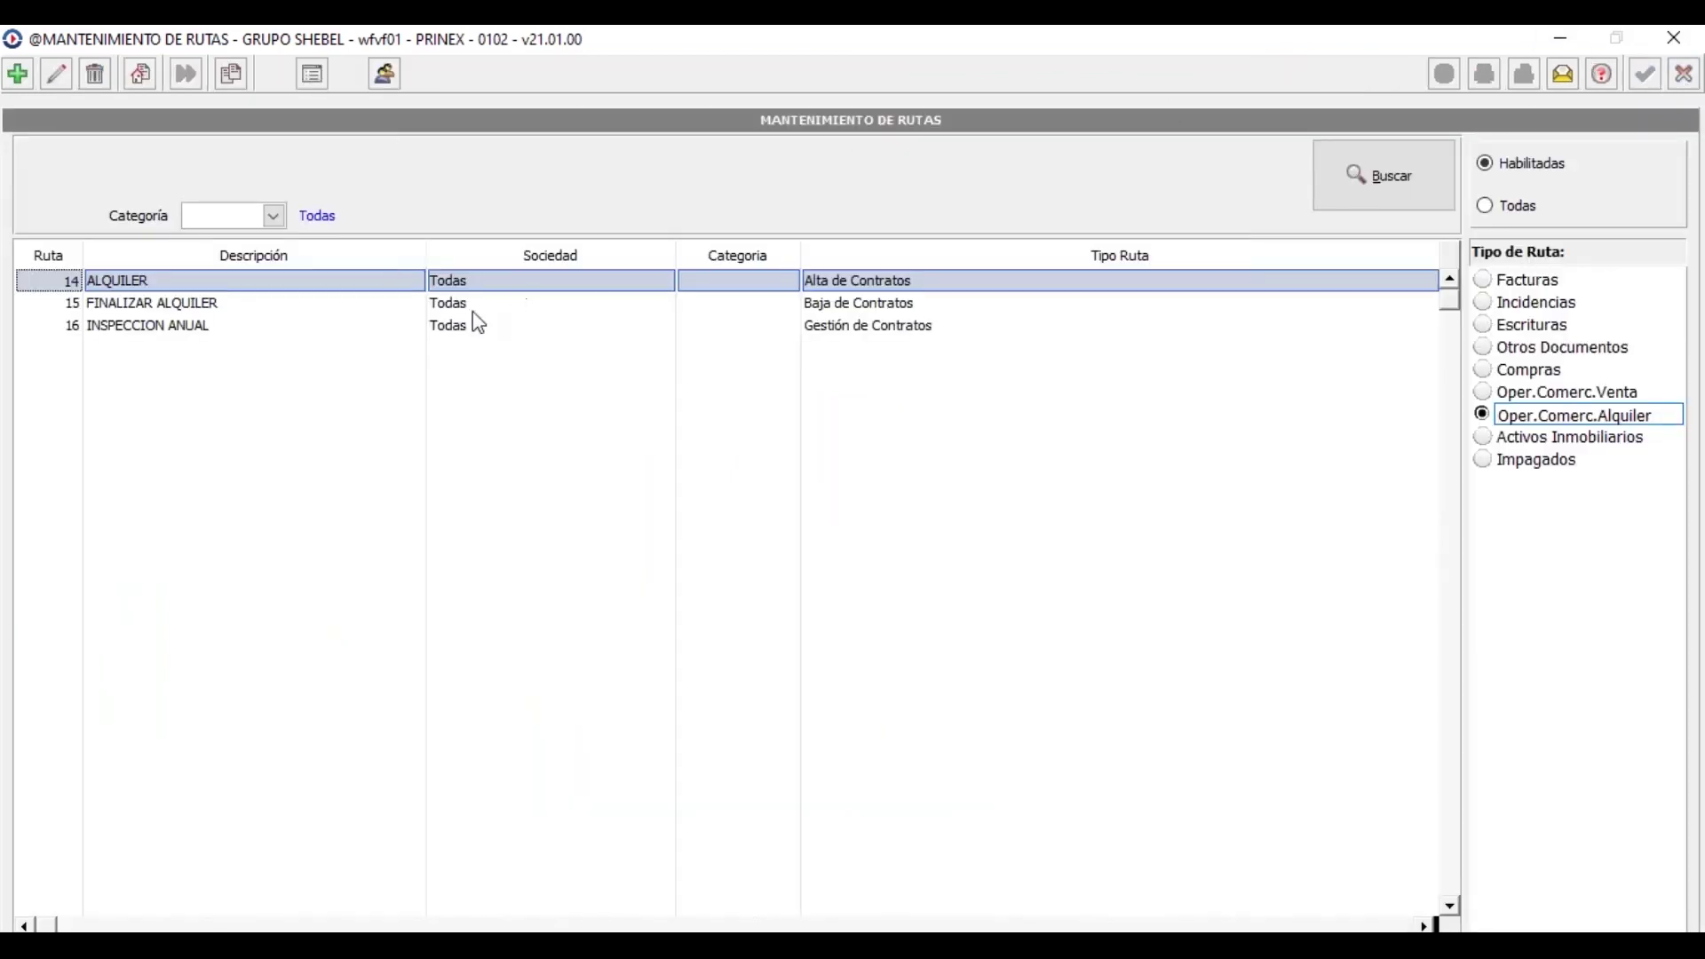
pyautogui.doubleClick(485, 307)
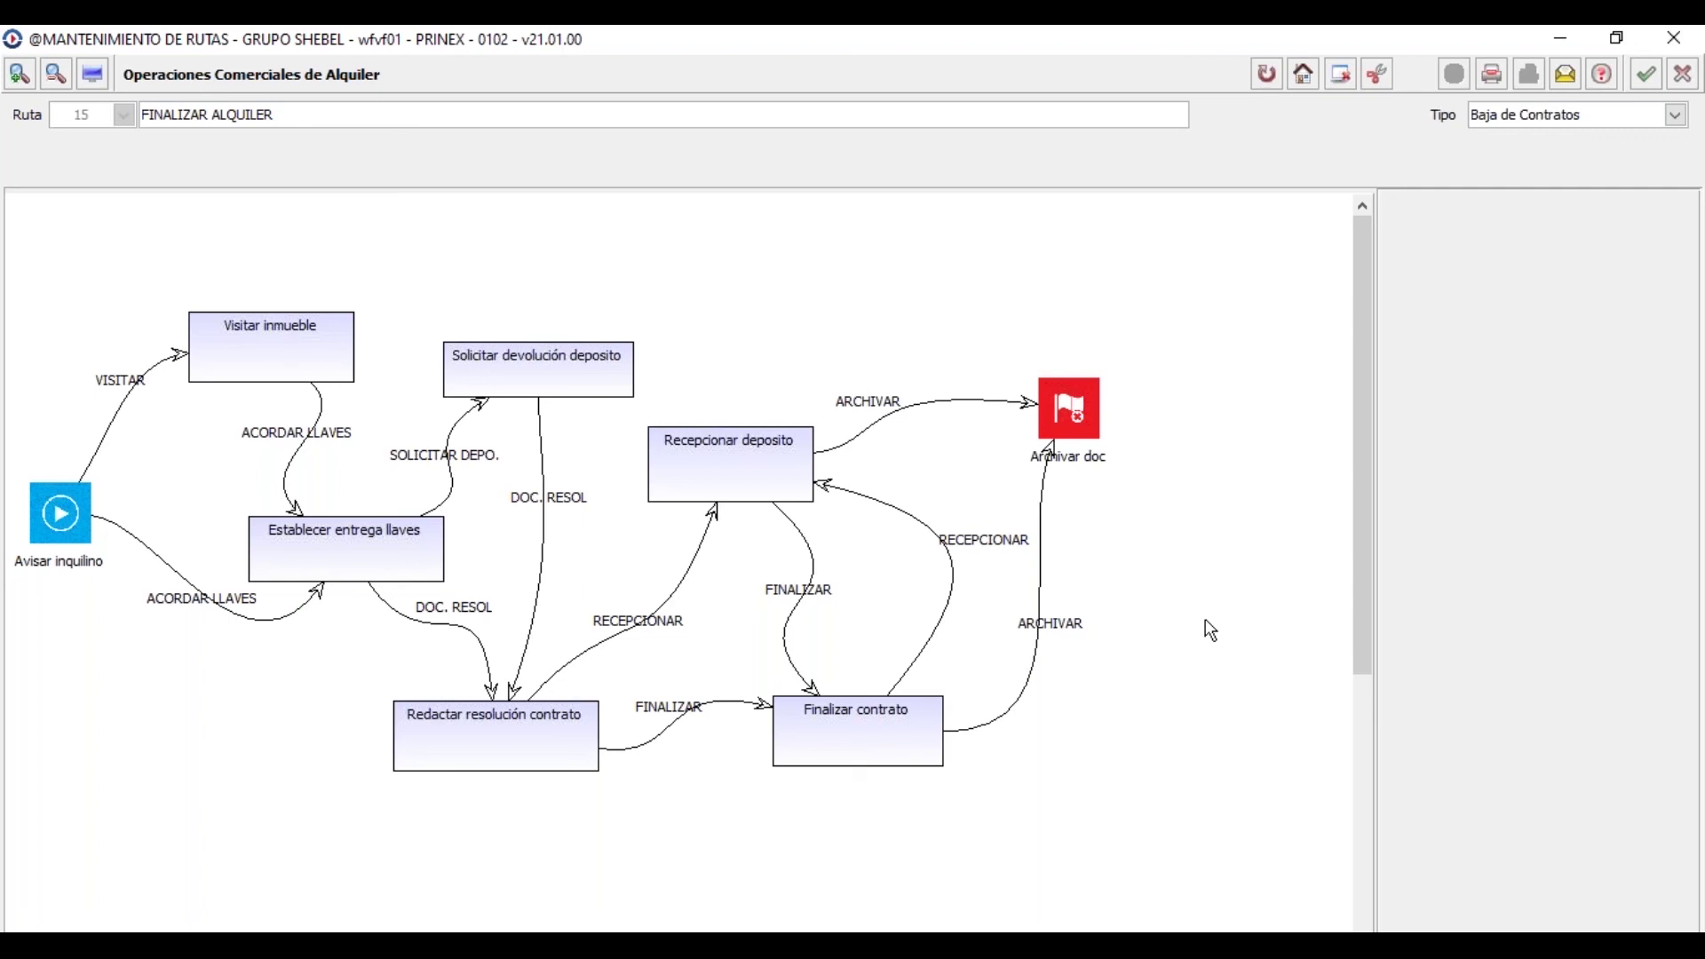
pyautogui.click(1683, 74)
pyautogui.click(1682, 74)
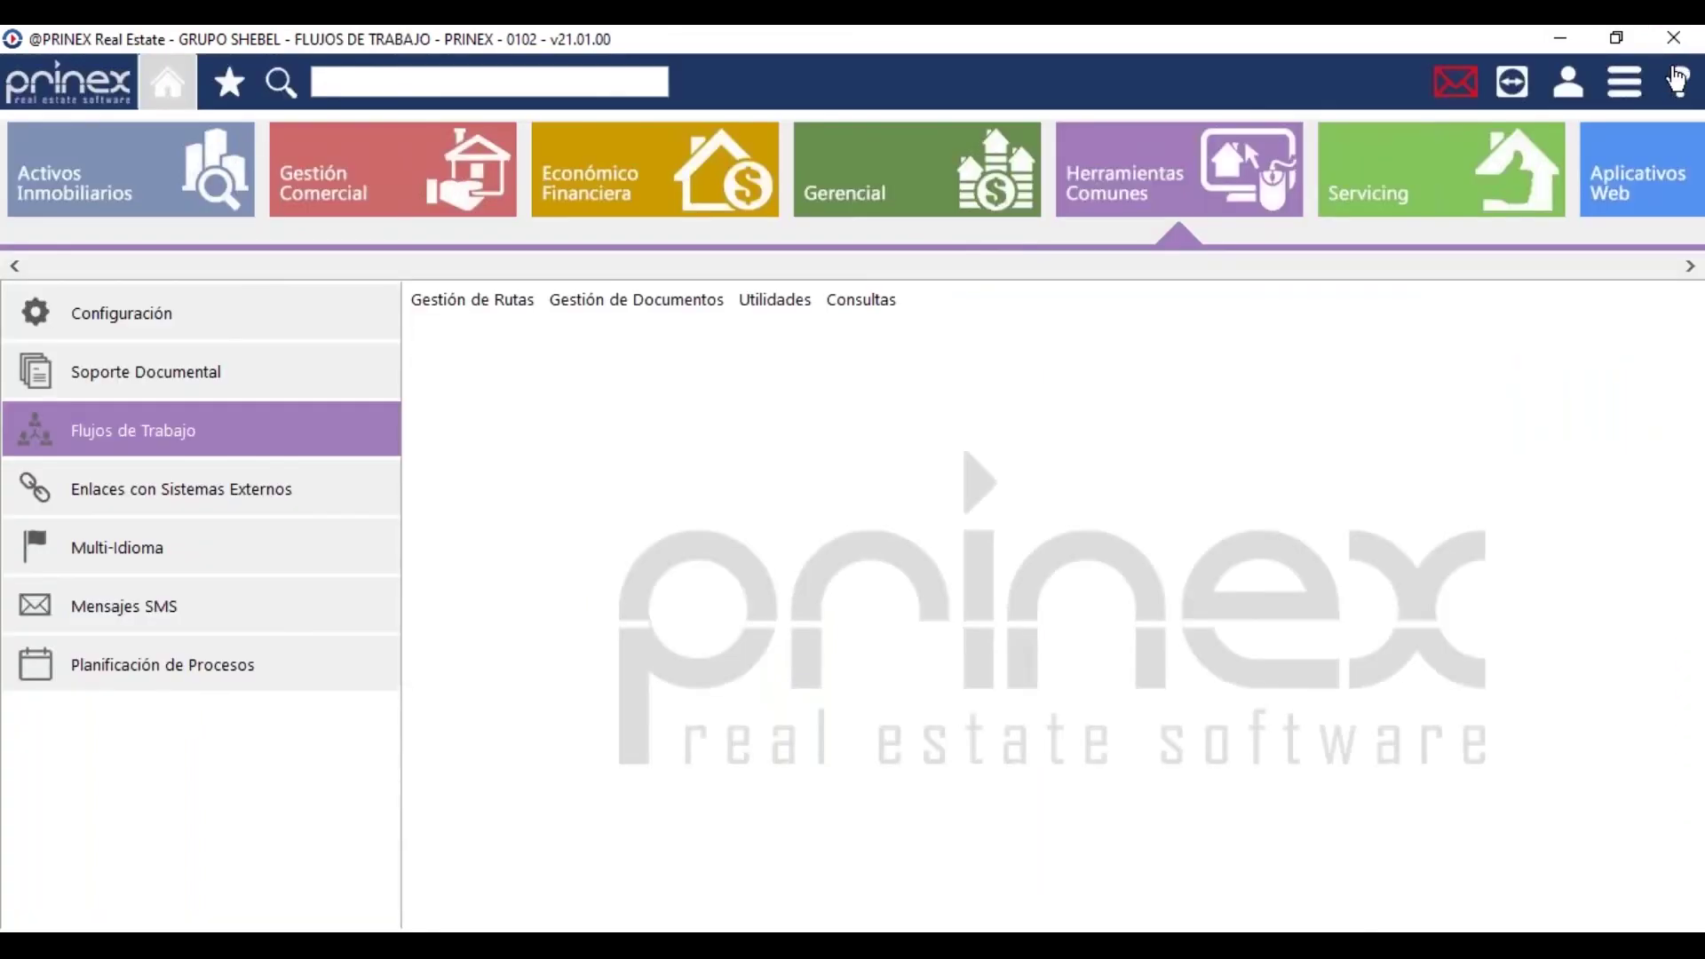